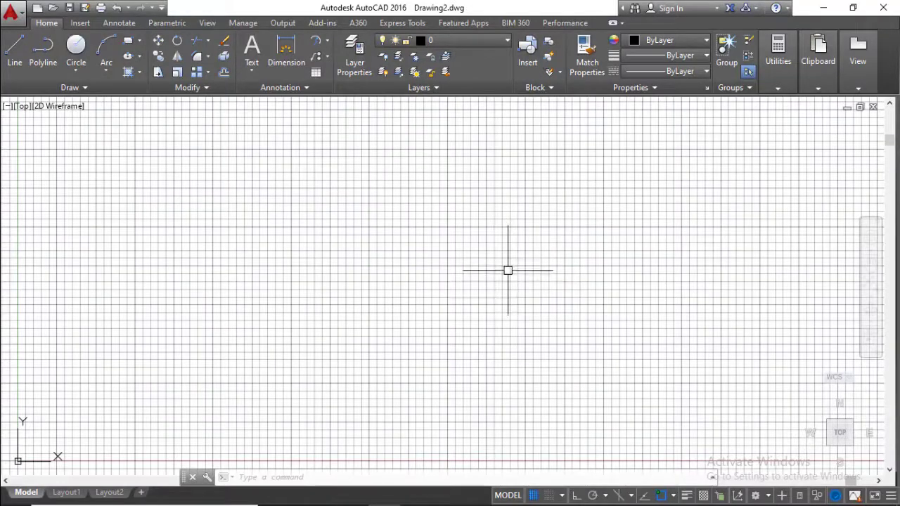
- Turn off the grid display in the drawing area
key("F7")
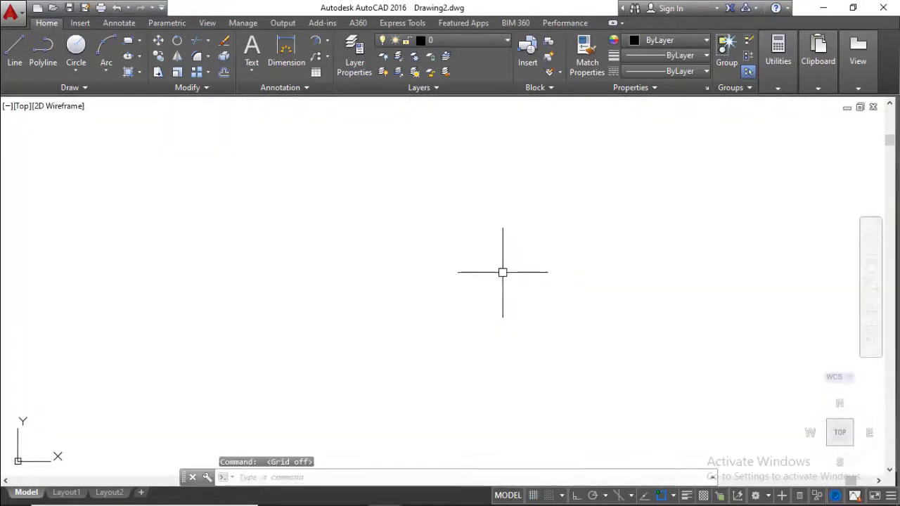
key("Escape")
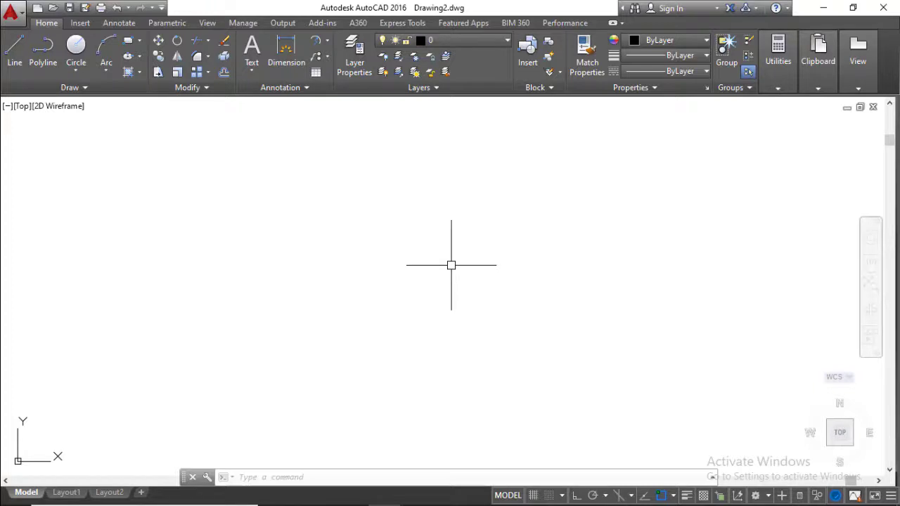
- Open Help, search it for "line command" and read the topic About Specifying a Point Relative to an Existing Point
key("F1")
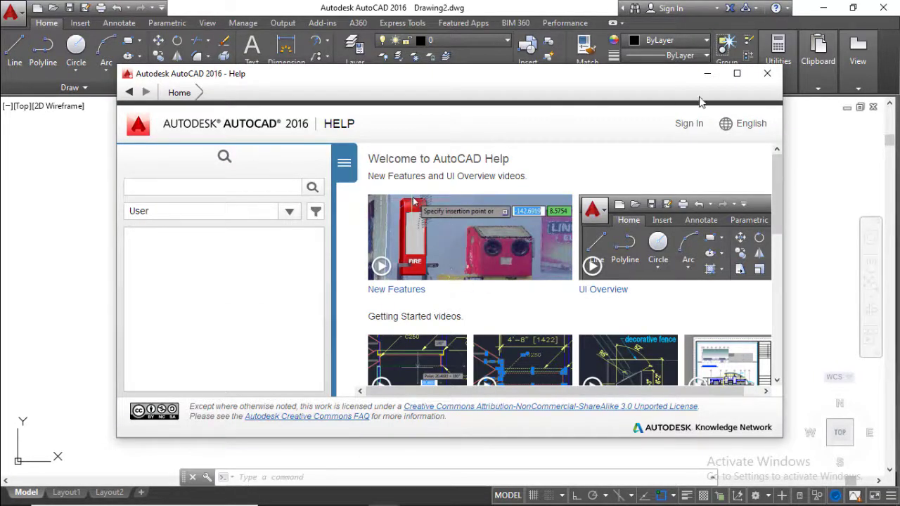
left_click(736, 74)
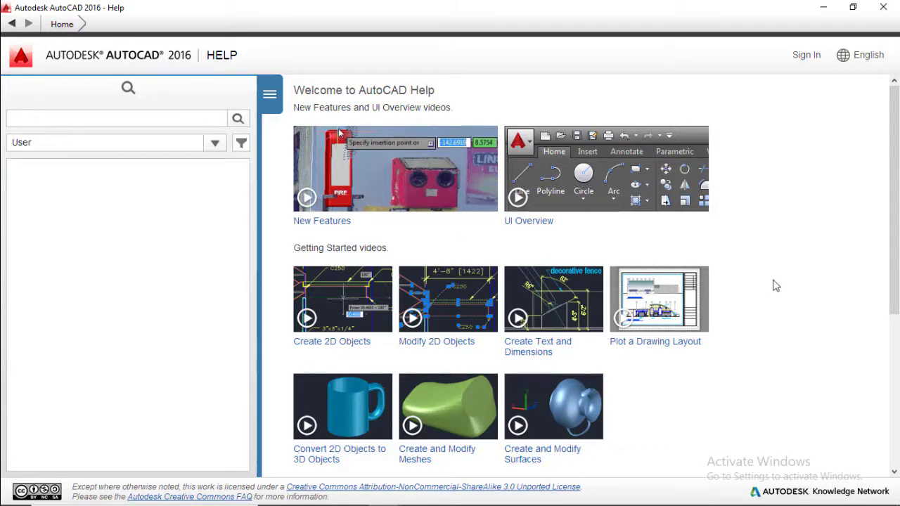
left_click(146, 121)
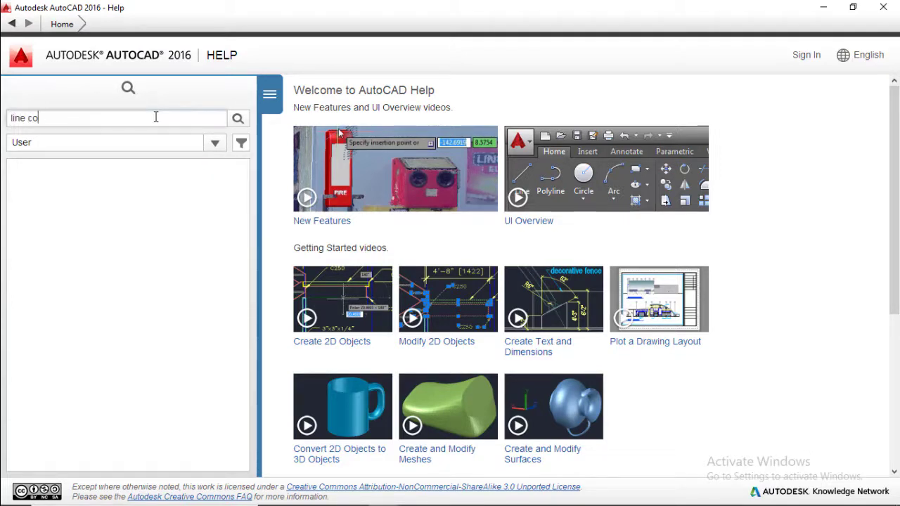
type("line command")
key("Return")
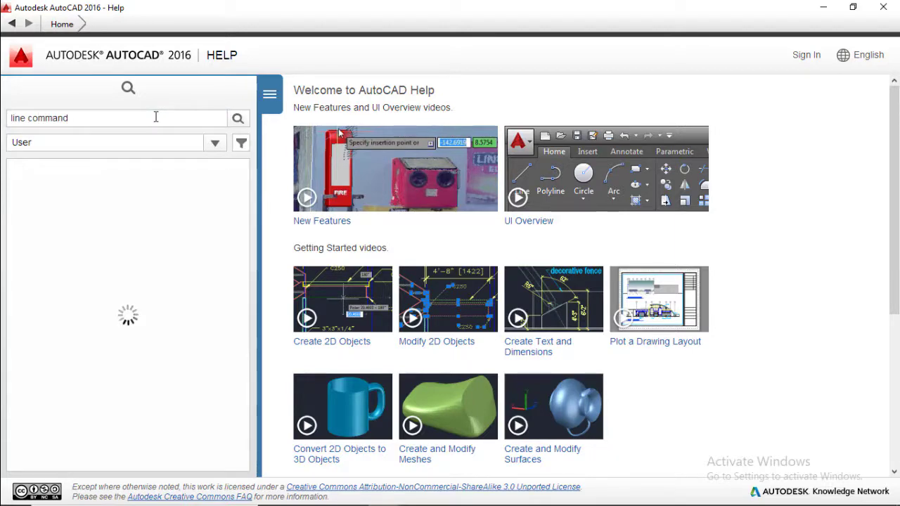
left_click(144, 192)
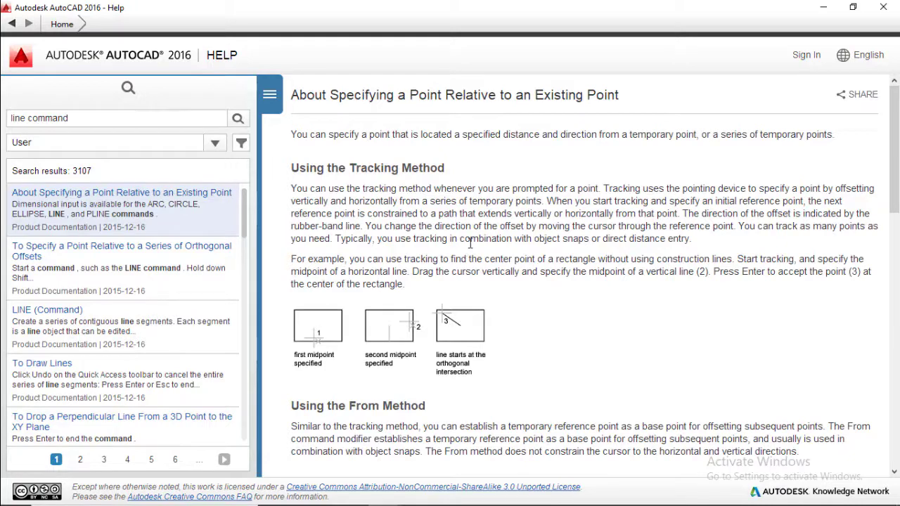
scroll(470, 242, "down", 5)
scroll(472, 253, "up", 4)
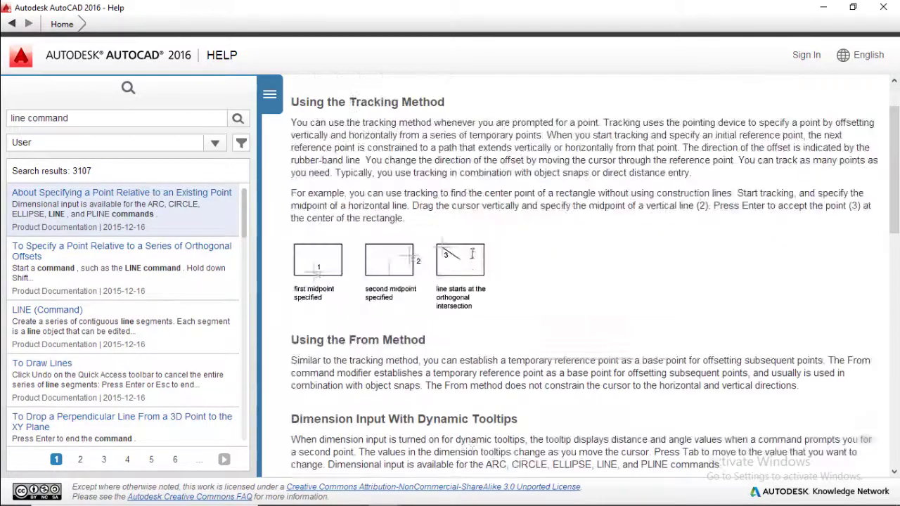
- Search Help for "circle command" and read the CIRCLE (Command) topic, closing Help when done
double_click(25, 120)
type("circle")
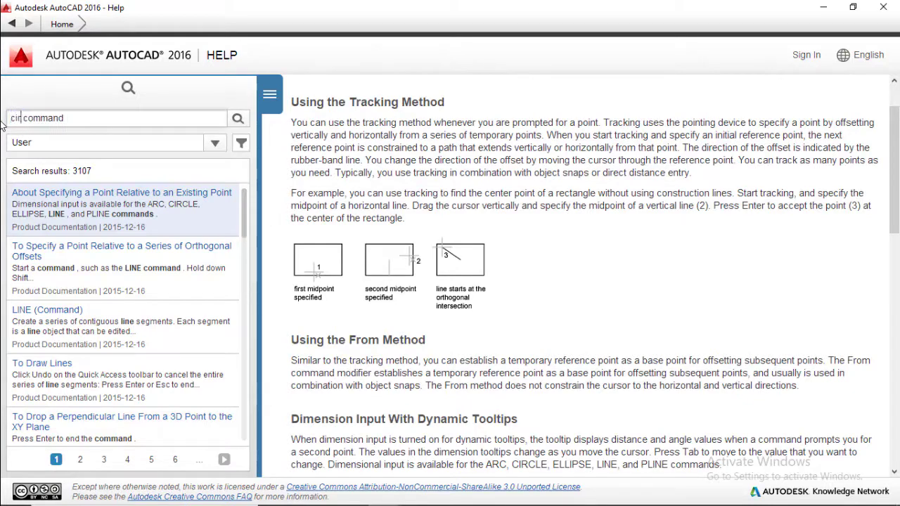
key("Return")
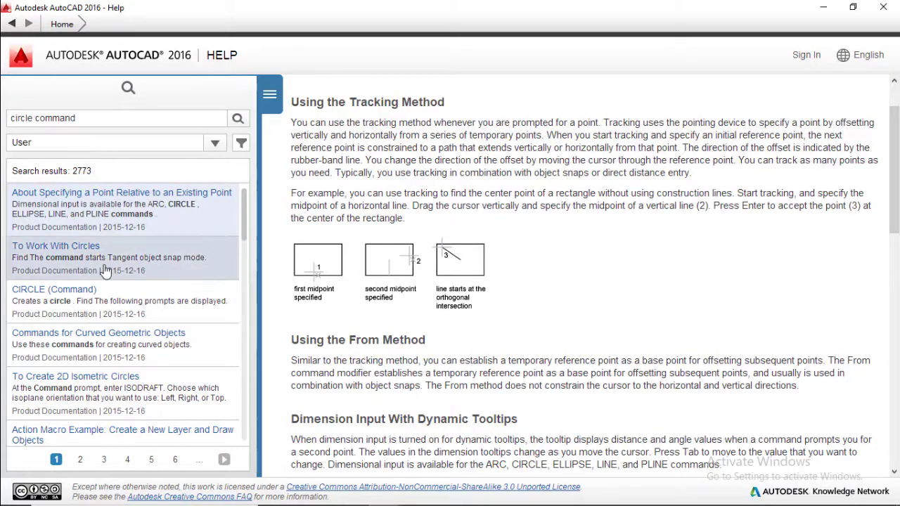
left_click(120, 312)
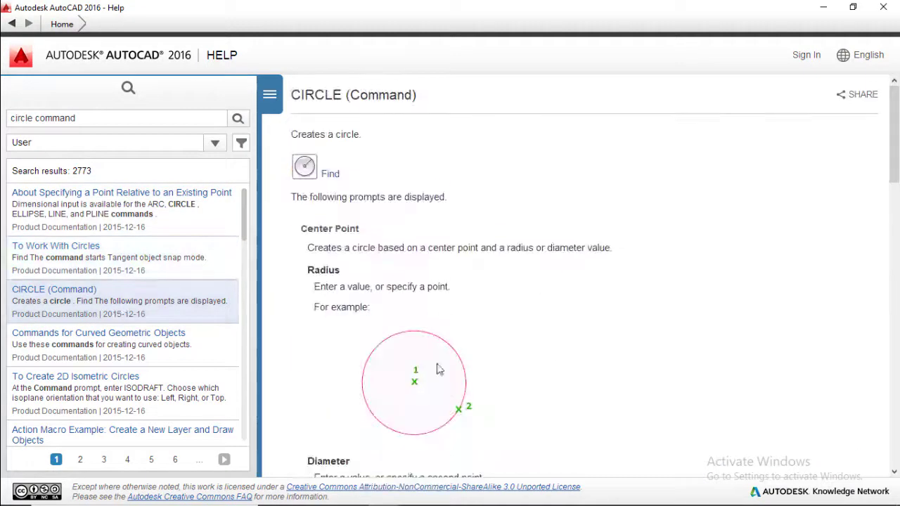
scroll(471, 341, "down", 5)
left_click(883, 8)
left_click(456, 384)
left_click(400, 343)
key("Escape")
key("Escape")
key("Escape")
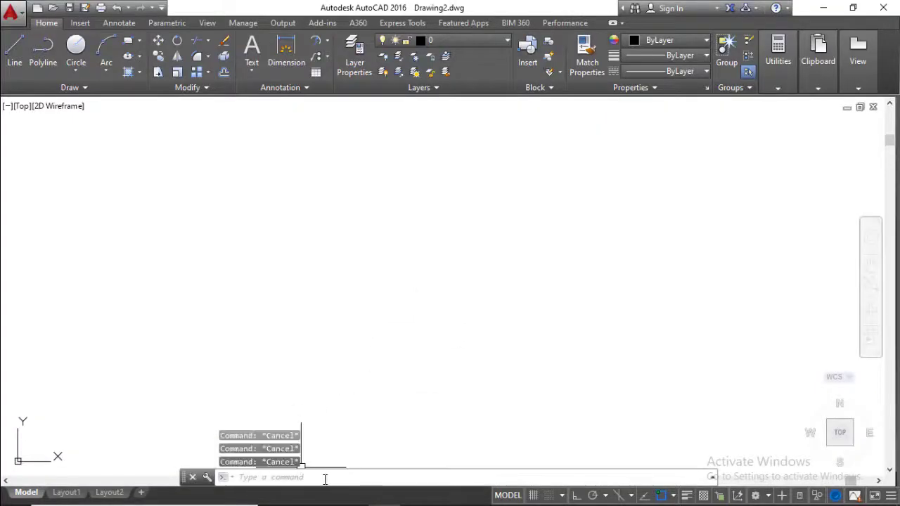
- Briefly expand the command history, and dock the command line below the drawing area with three history lines showing
key("F2")
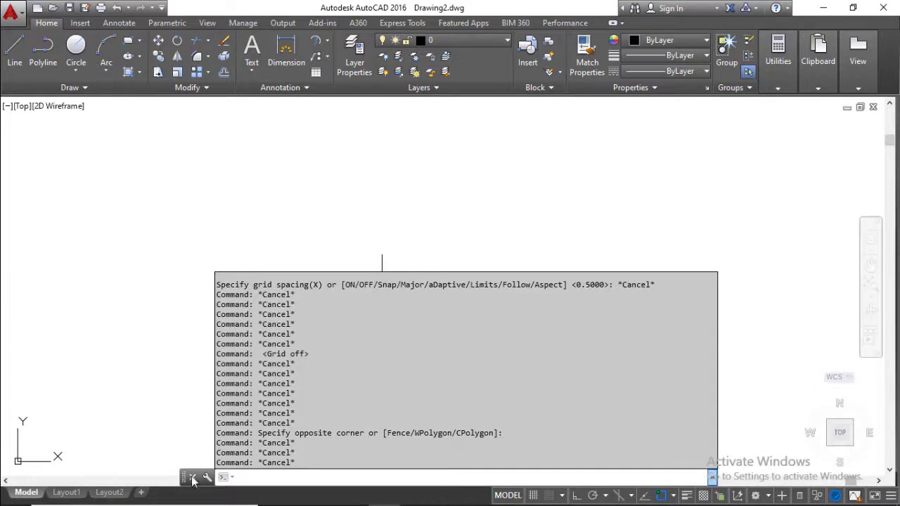
key("F2")
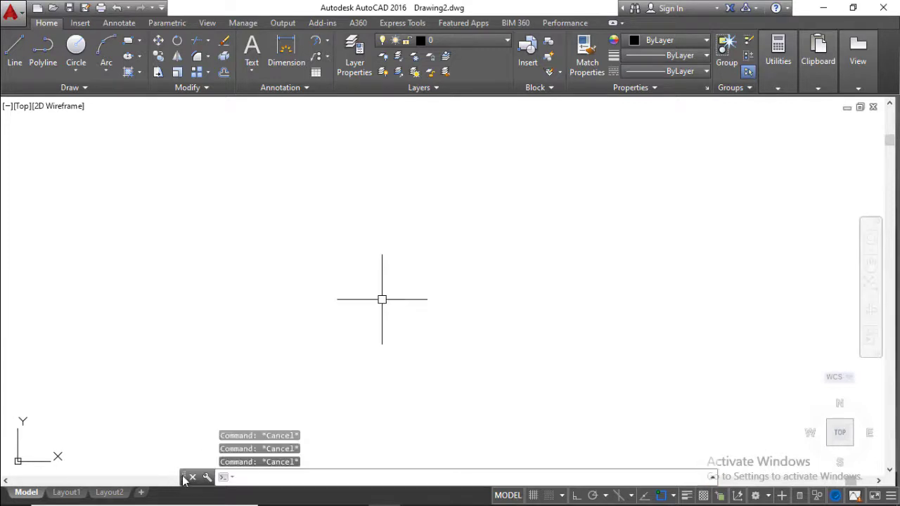
left_click_drag(182, 475, 157, 487)
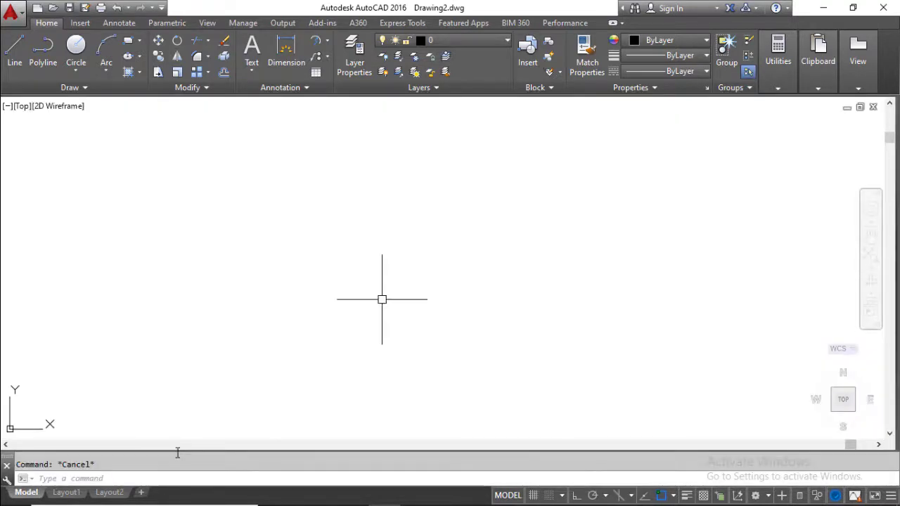
left_click_drag(177, 449, 182, 435)
- Open the separate text window briefly and look through the earlier entries in the docked command history
key("F2")
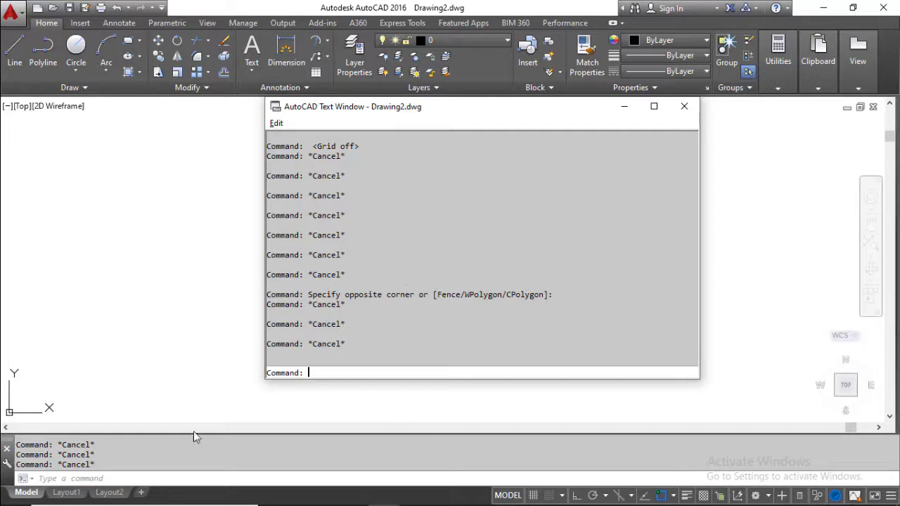
left_click(109, 457)
left_click(127, 456)
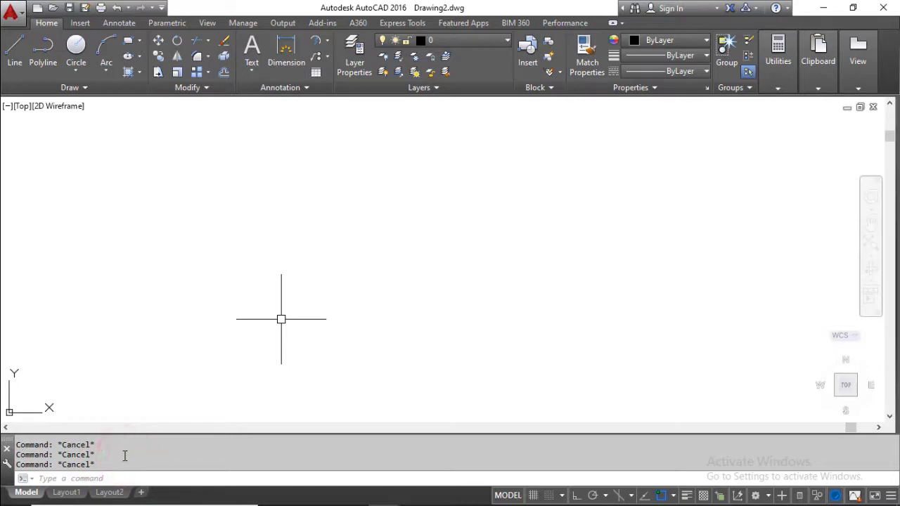
scroll(121, 457, "up", 4)
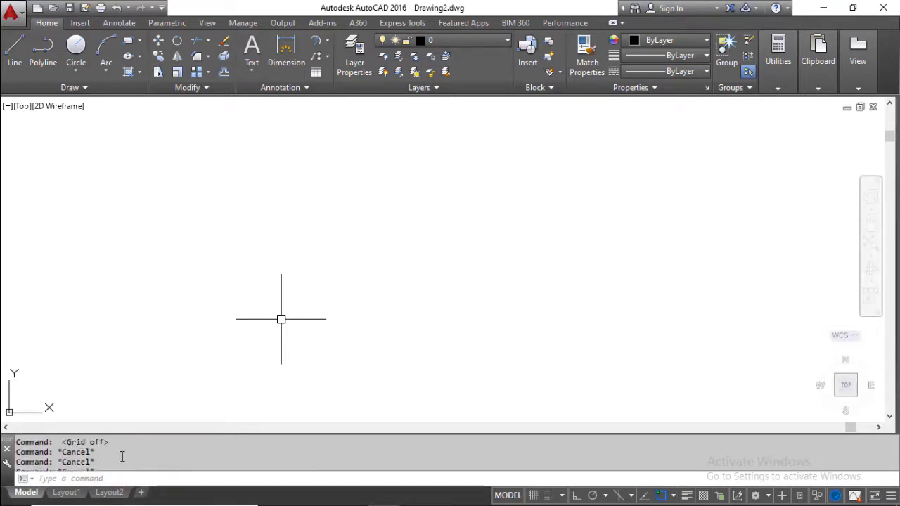
scroll(121, 456, "down", 3)
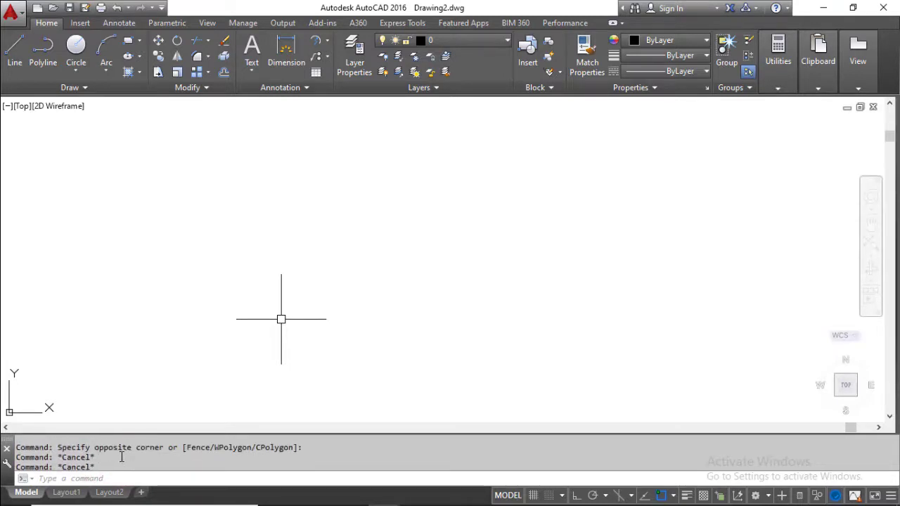
- Review the command history in the separate text window, enlarging and moving that window before dismissing it
key("ctrl+F2")
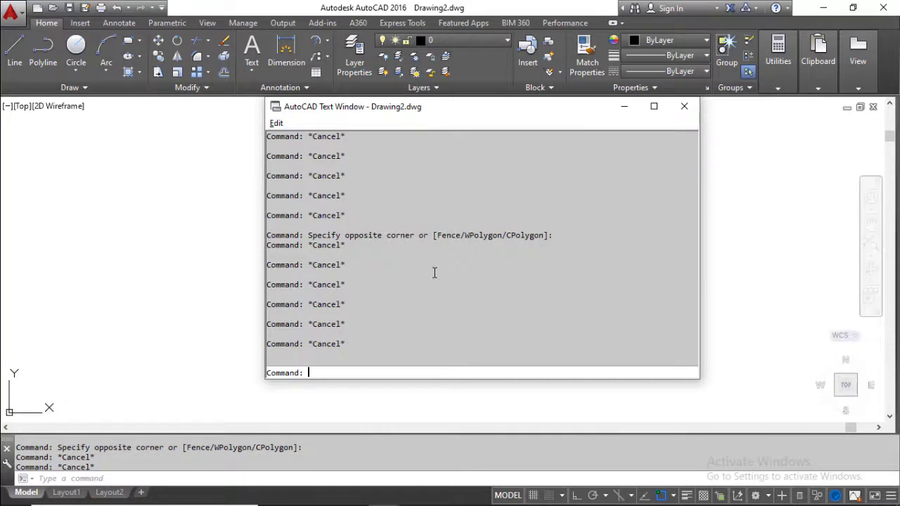
scroll(434, 273, "up", 5)
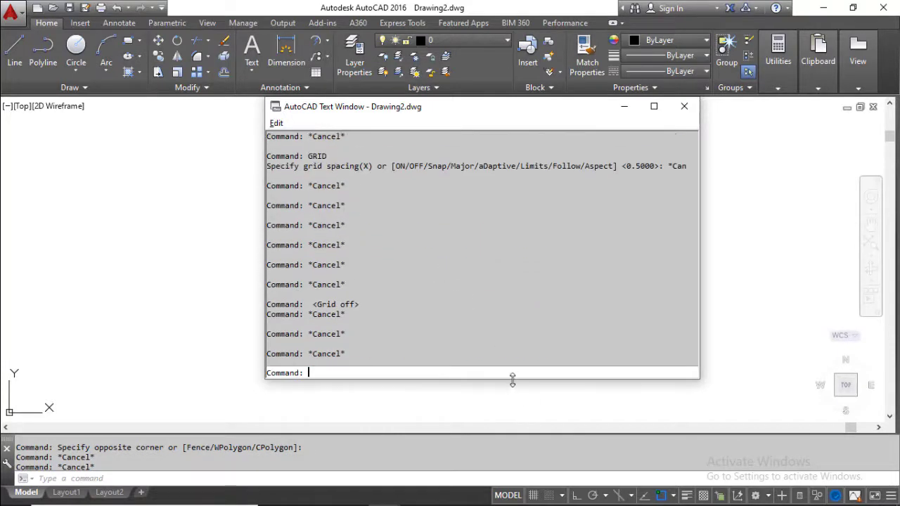
left_click_drag(513, 379, 513, 434)
left_click_drag(701, 306, 781, 287)
left_click_drag(636, 121, 542, 124)
left_click(620, 113)
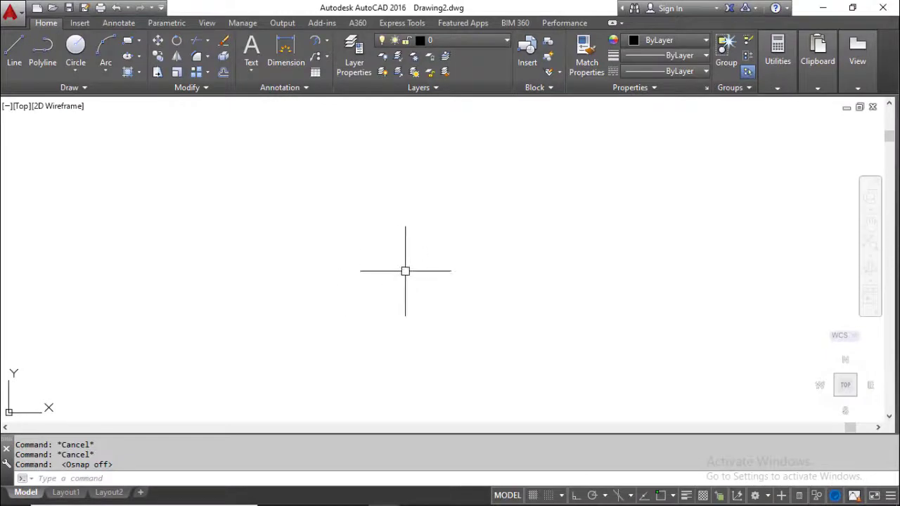
- Turn on Ortho mode and draw a single horizontal line across the middle of the drawing area
left_click(61, 466)
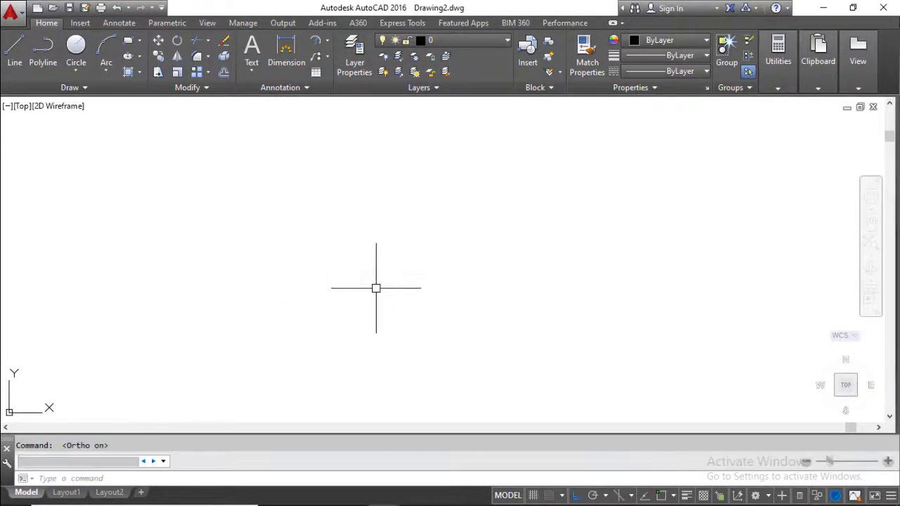
key("Escape")
type("l")
key("Return")
left_click(382, 253)
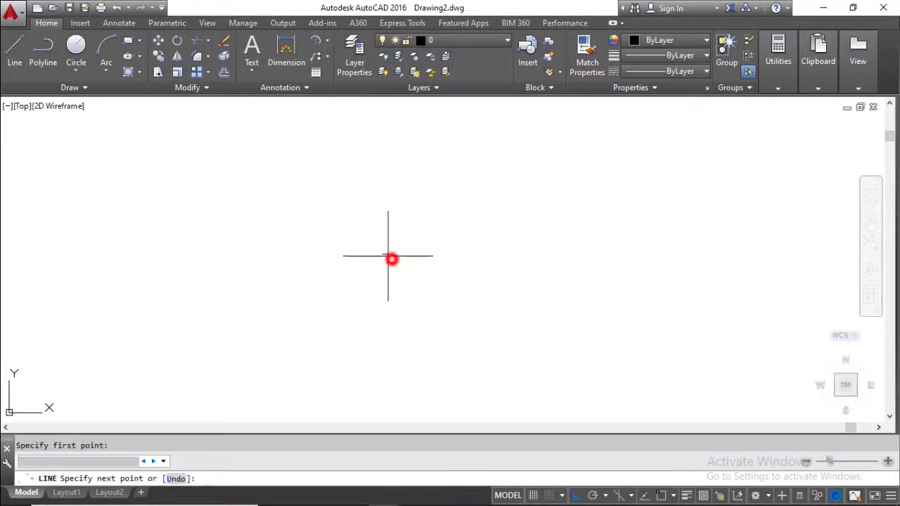
left_click(675, 281)
key("Escape")
type("l")
key("Return")
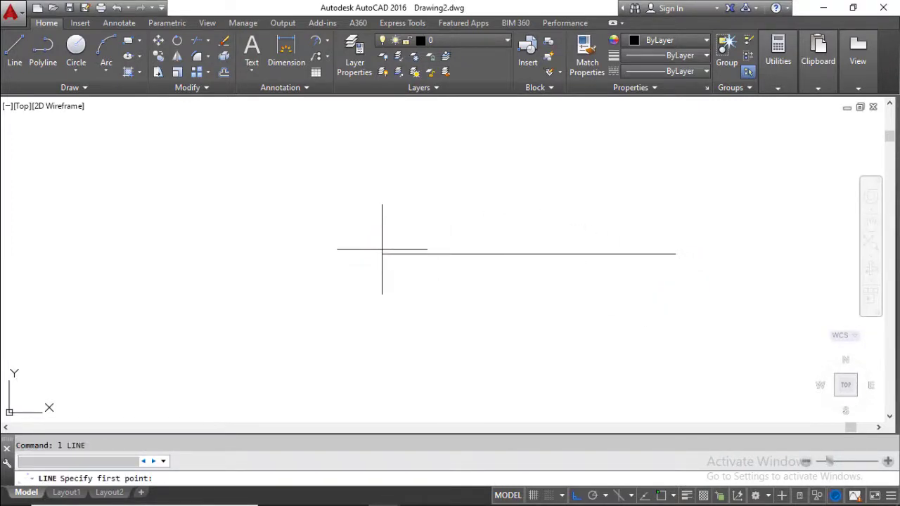
key("Escape")
key("Escape")
key("Escape")
- Turn on object snap and, during a Line command, examine the enabled object snap modes in Drafting Settings
key("F3")
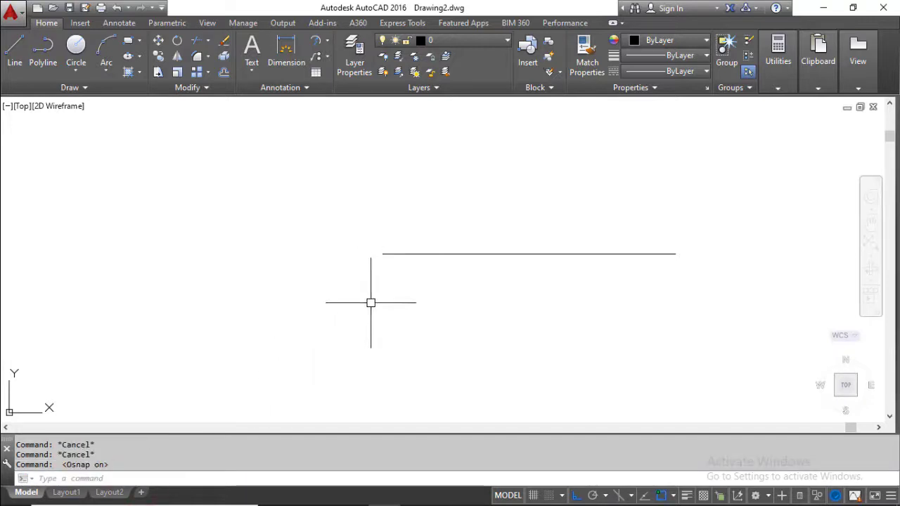
type("l")
key("Return")
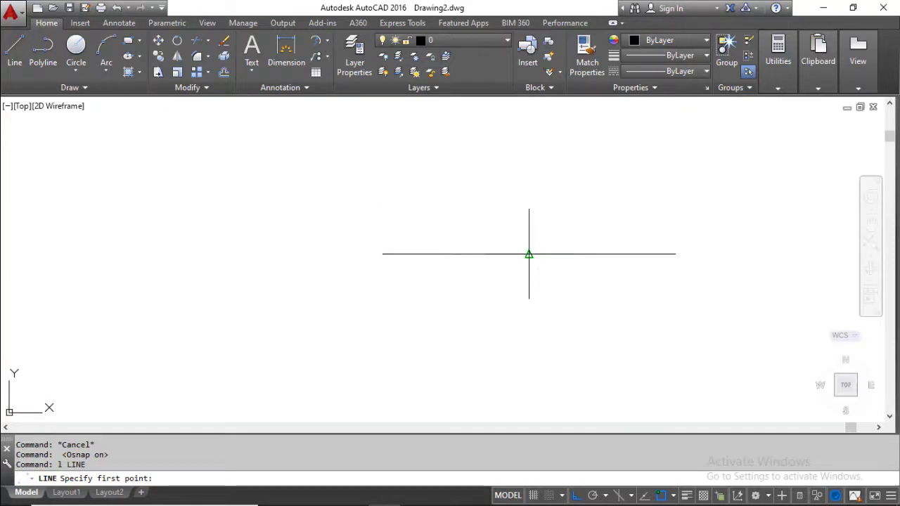
right_click(593, 494)
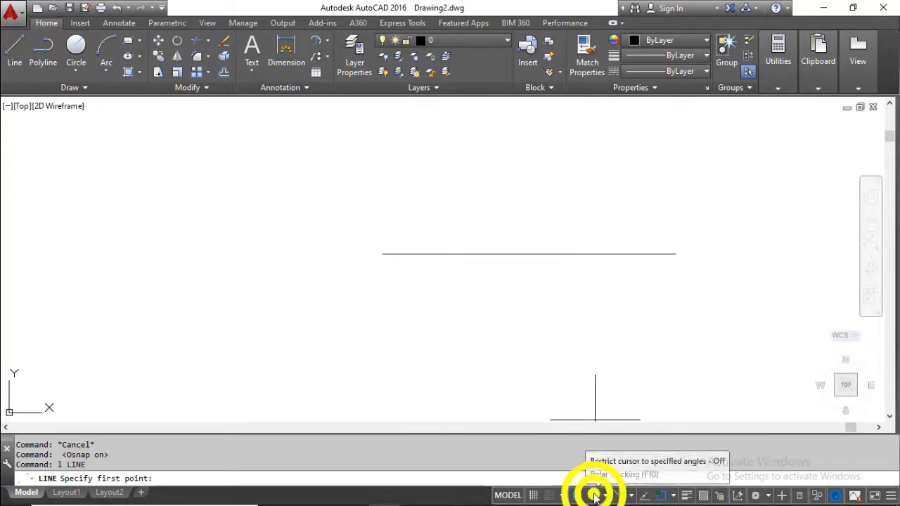
left_click(605, 478)
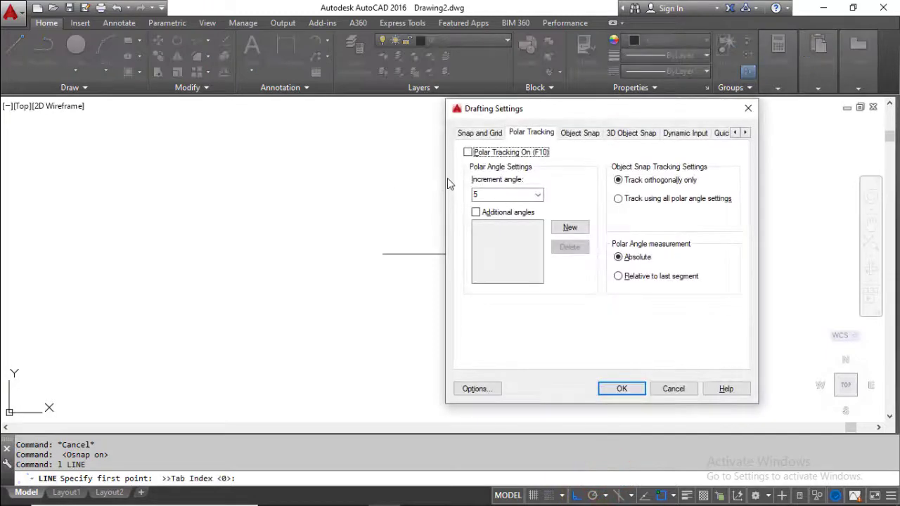
left_click(587, 136)
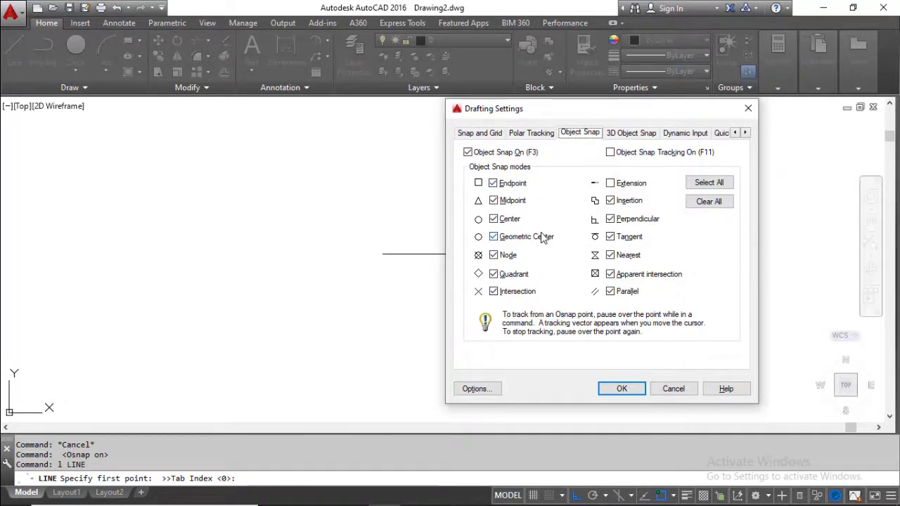
left_click_drag(646, 111, 628, 122)
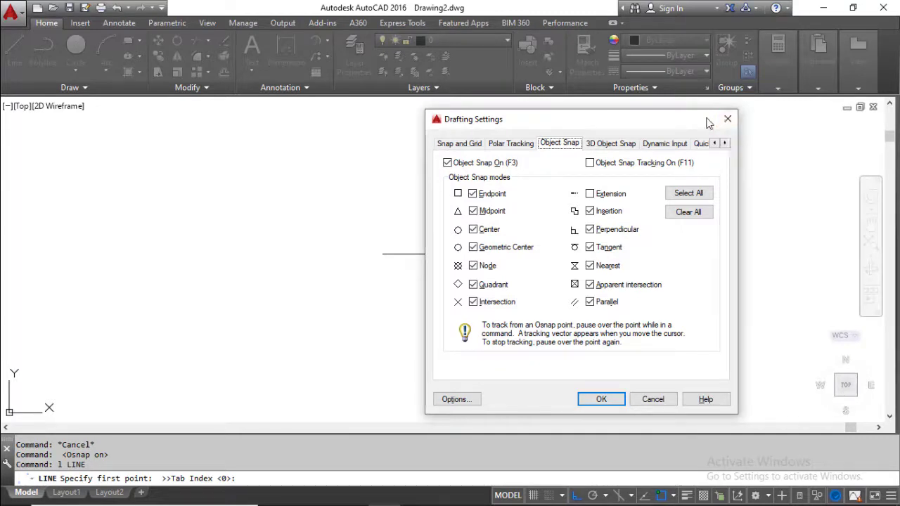
left_click(728, 120)
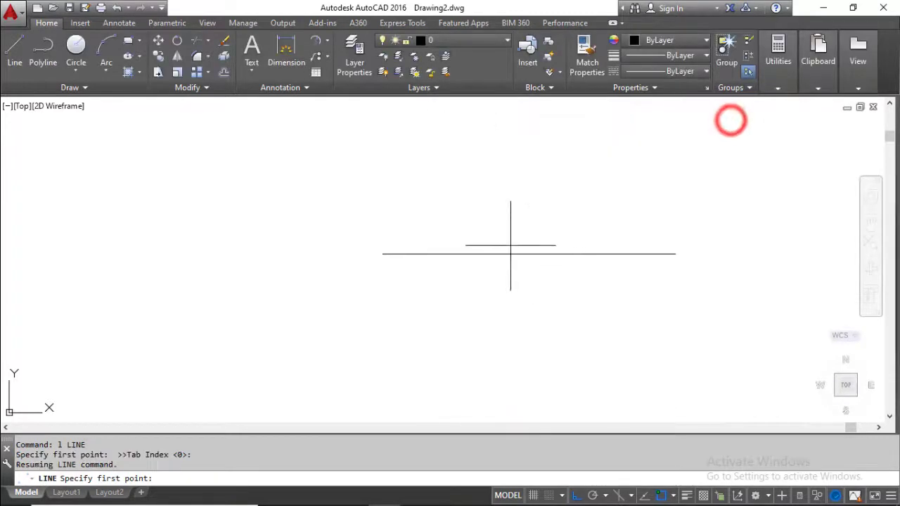
key("Escape")
- Start a Line command and turn object snap off and back on while it is running
type("l")
key("Return")
key("F3")
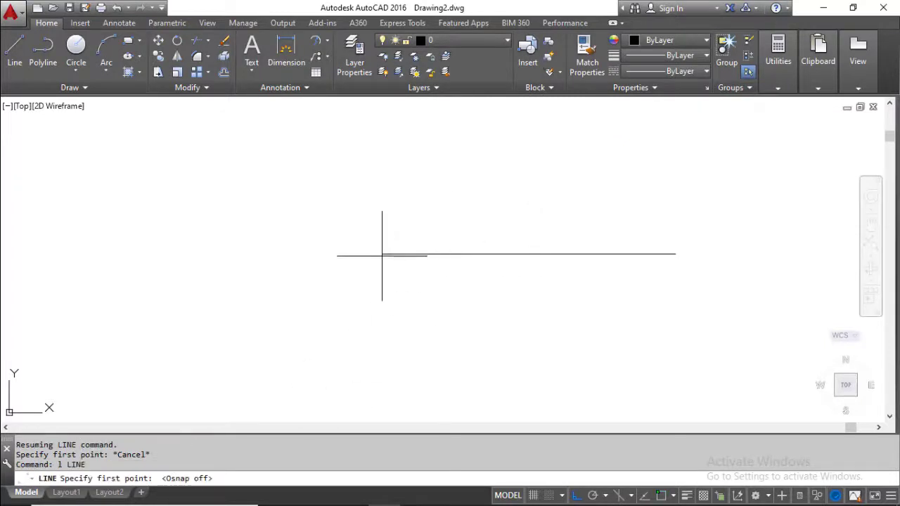
key("F3")
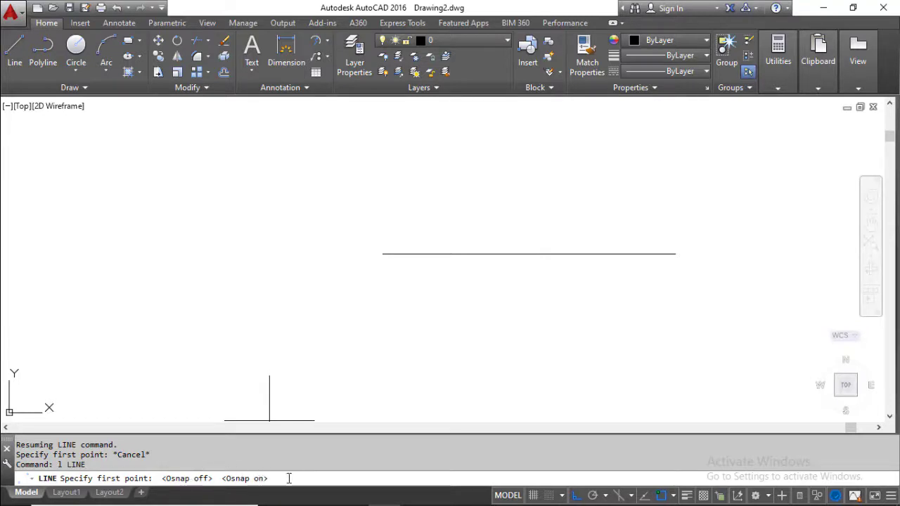
- Draw connected Ortho lines up, across and down from the horizontal line's left endpoint, plus a vertical line up from its right endpoint
left_click(382, 254)
left_click(397, 162)
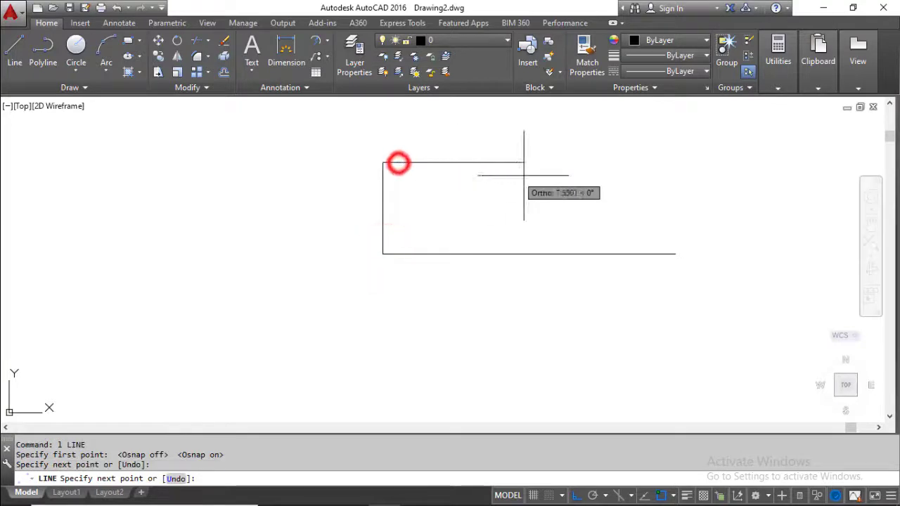
left_click(703, 167)
left_click(710, 271)
left_click(682, 140)
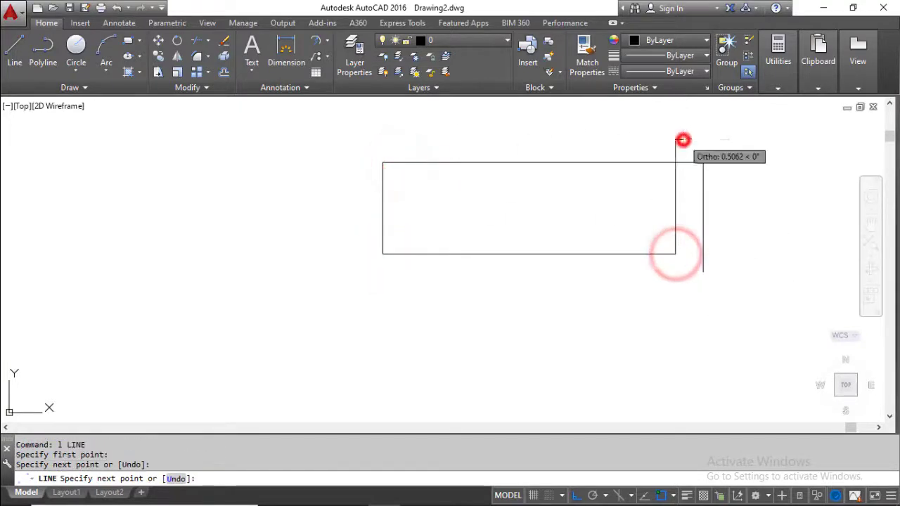
key("Escape")
key("Escape")
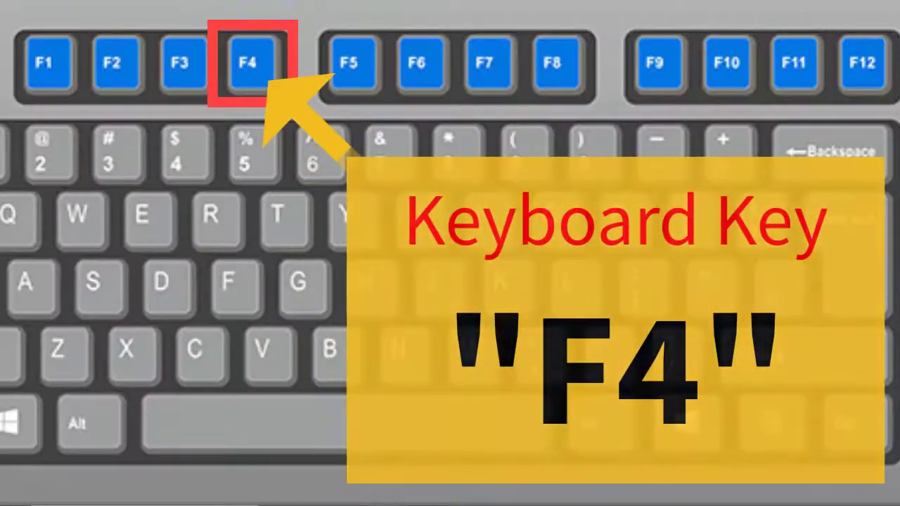
- Turn on 3D object snap and erase all the lines in the drawing
key("F4")
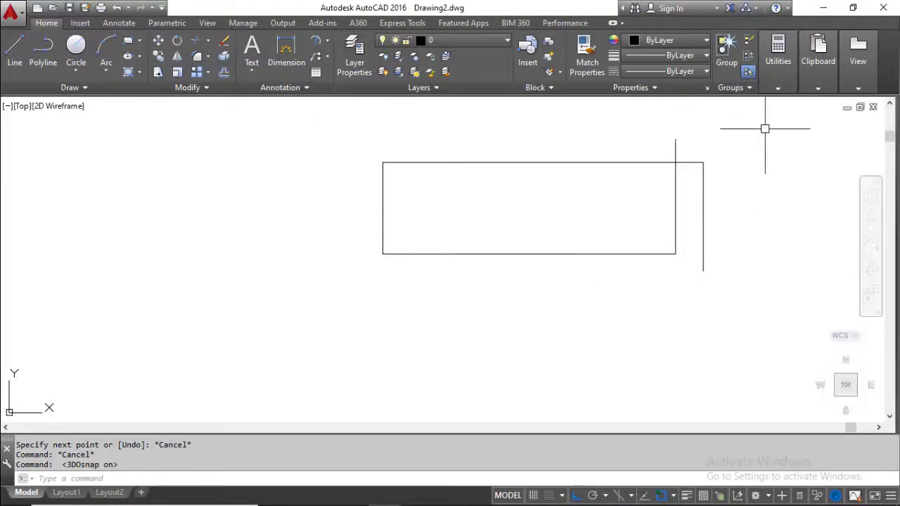
left_click(747, 131)
left_click(367, 288)
type("e")
key("Return")
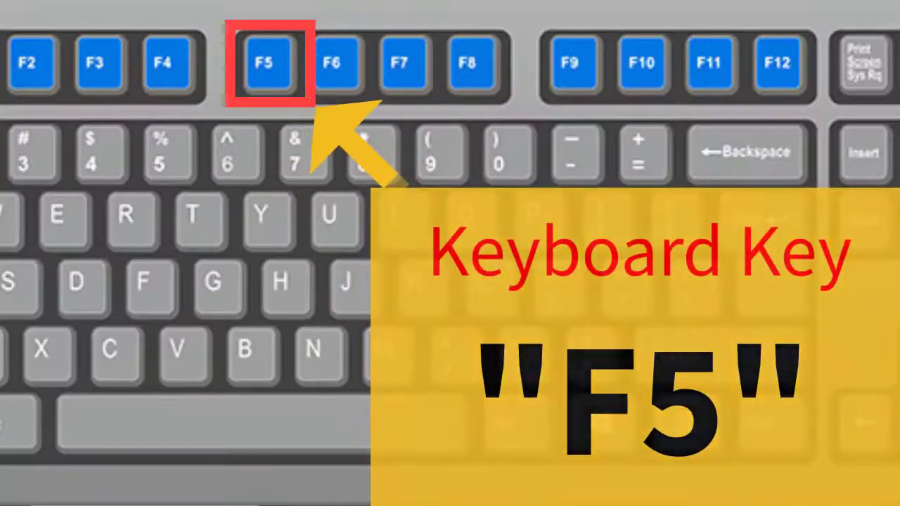
- Cycle through the isoplanes, beginning with Top, while rectangular snap is active
key("F5")
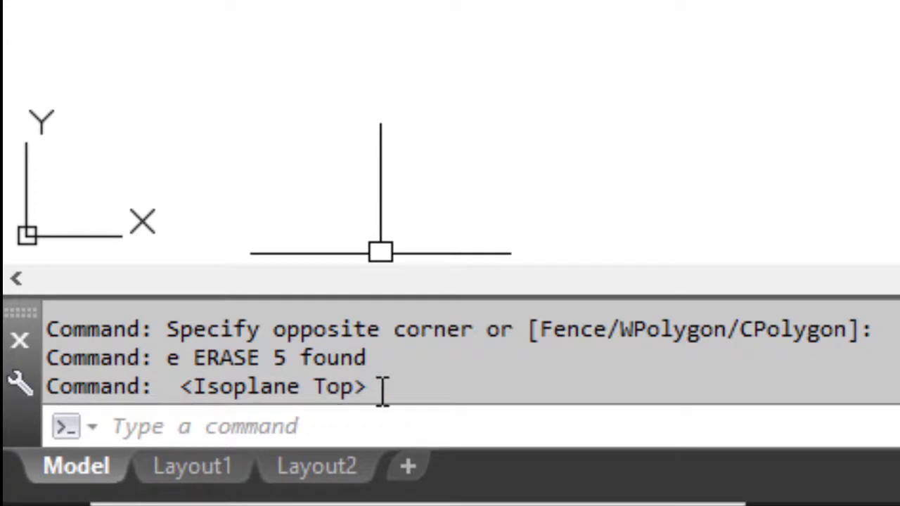
key("F5")
key("F5")
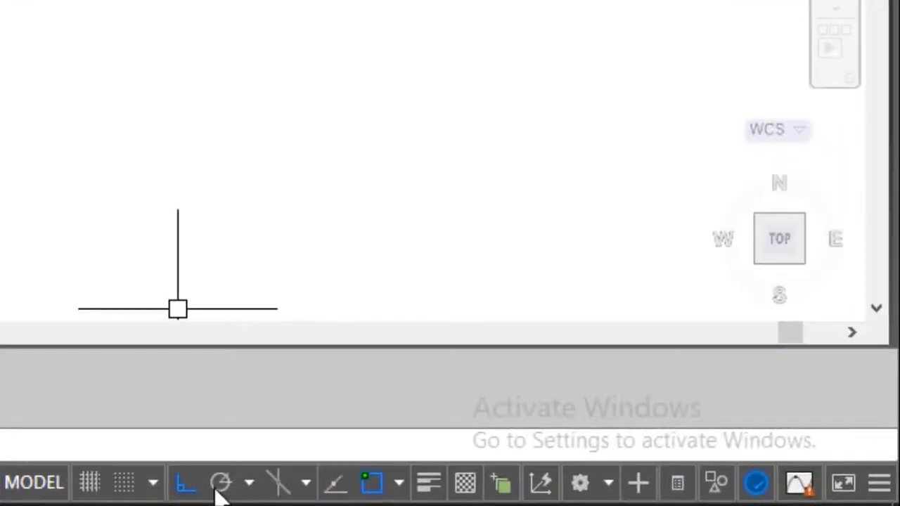
- Set the snap type to Isometric snap in the Snap and Grid section of Drafting Settings
left_click(603, 495)
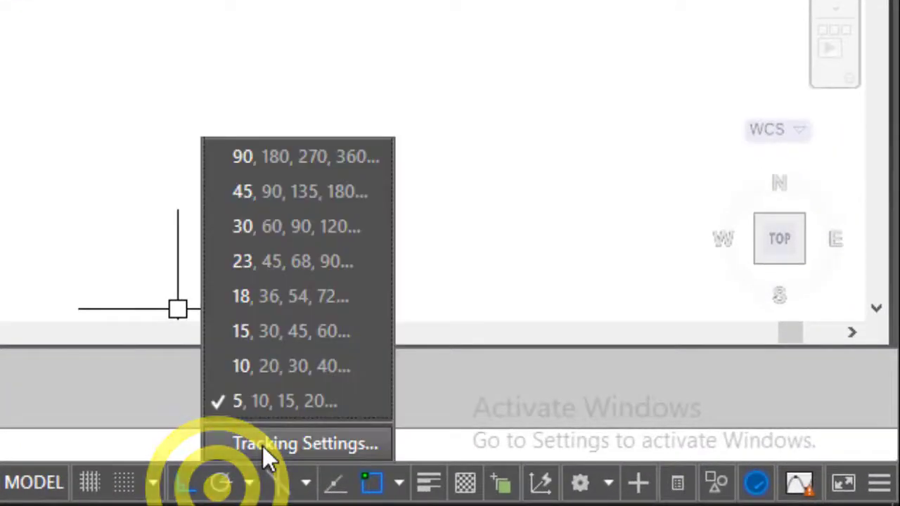
left_click(281, 443)
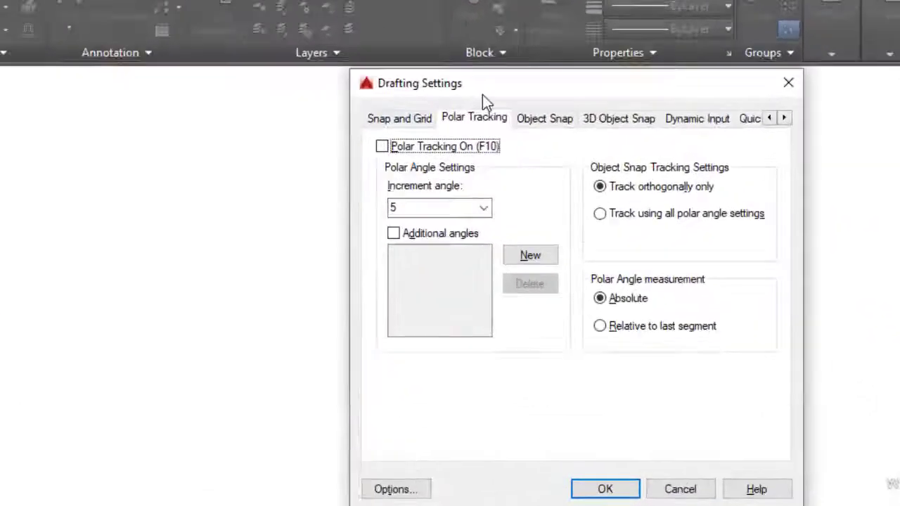
left_click_drag(541, 111, 491, 113)
left_click(209, 107)
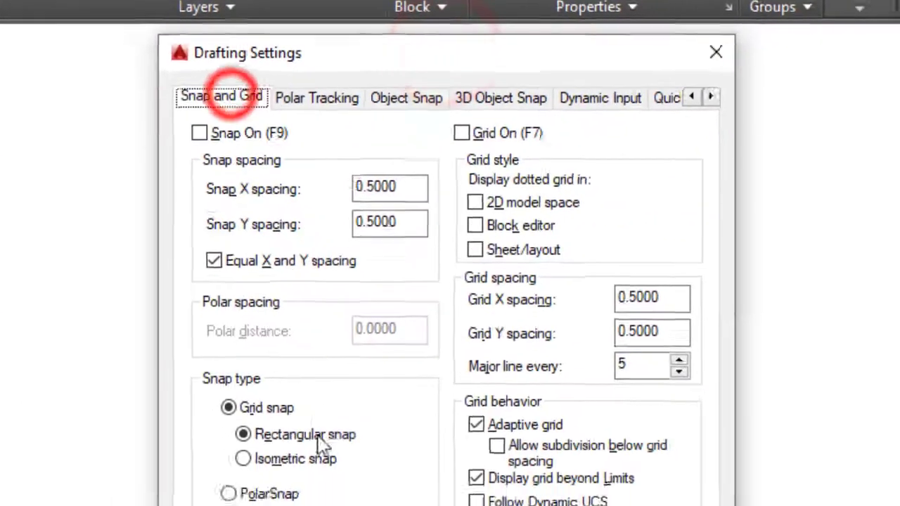
left_click(263, 505)
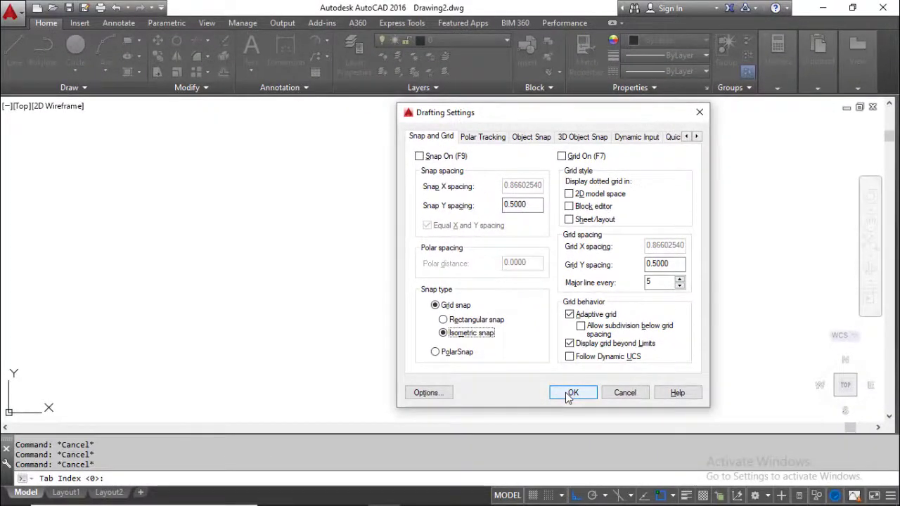
left_click(571, 393)
key("Escape")
key("Escape")
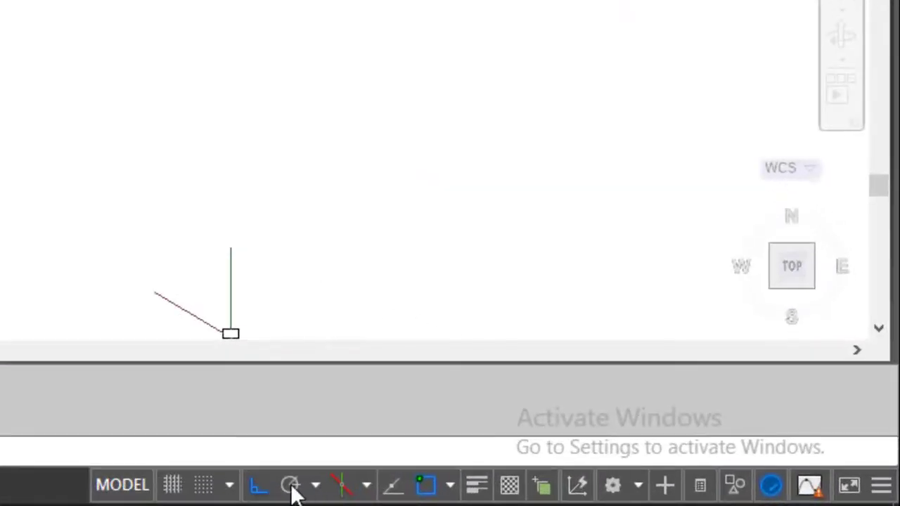
- Switch the grid snap type back to Rectangular snap in Drafting Settings
right_click(291, 492)
left_click(327, 446)
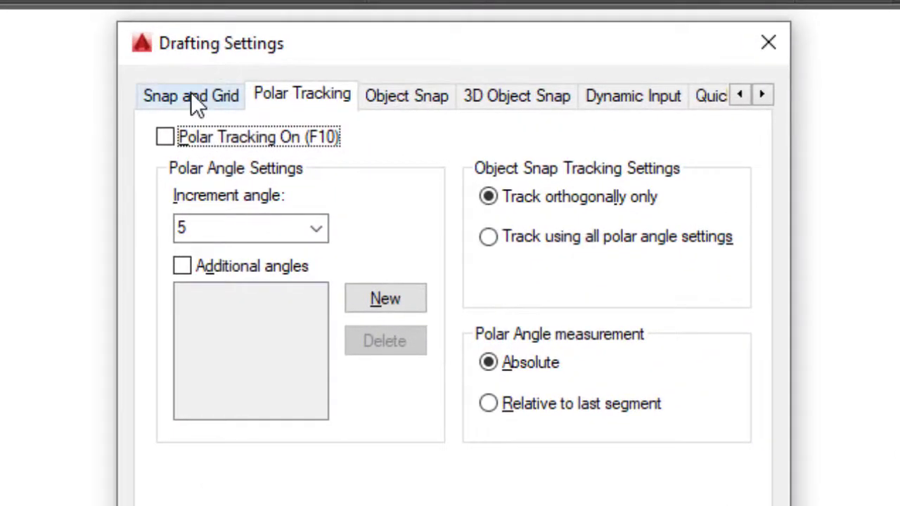
left_click(216, 97)
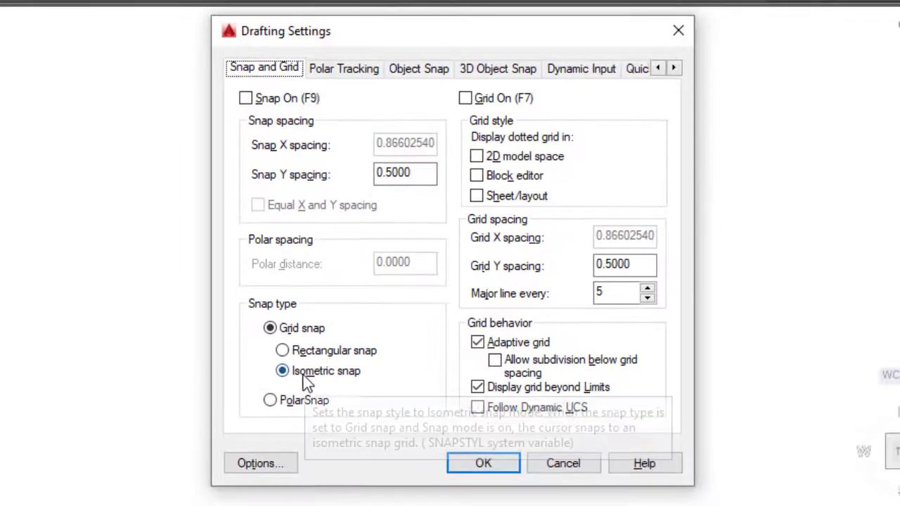
left_click(284, 350)
left_click(490, 461)
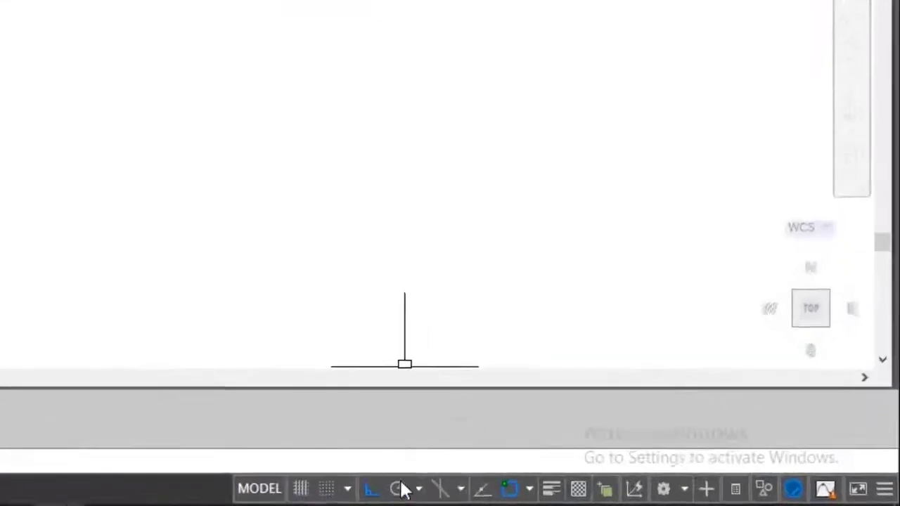
- Reopen Drafting Settings and set the grid snap type to Isometric snap again
left_click(573, 496)
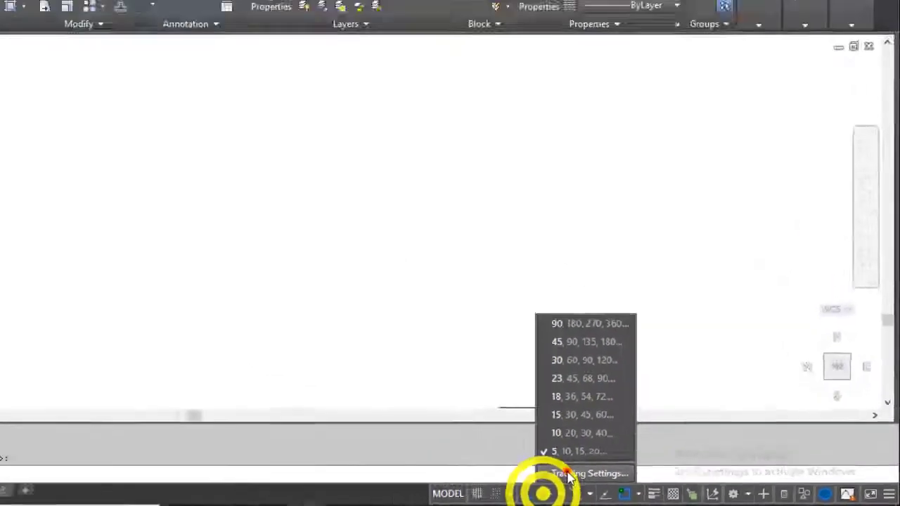
left_click(568, 475)
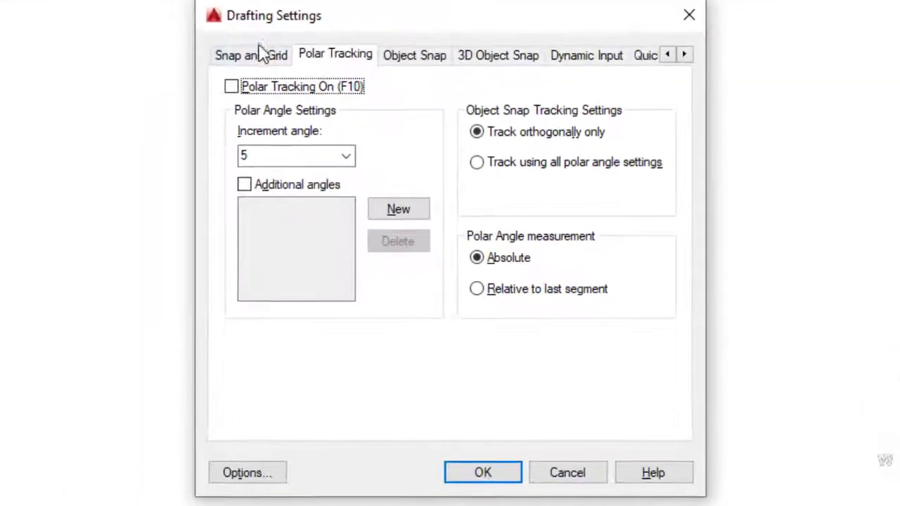
left_click(325, 88)
left_click(295, 375)
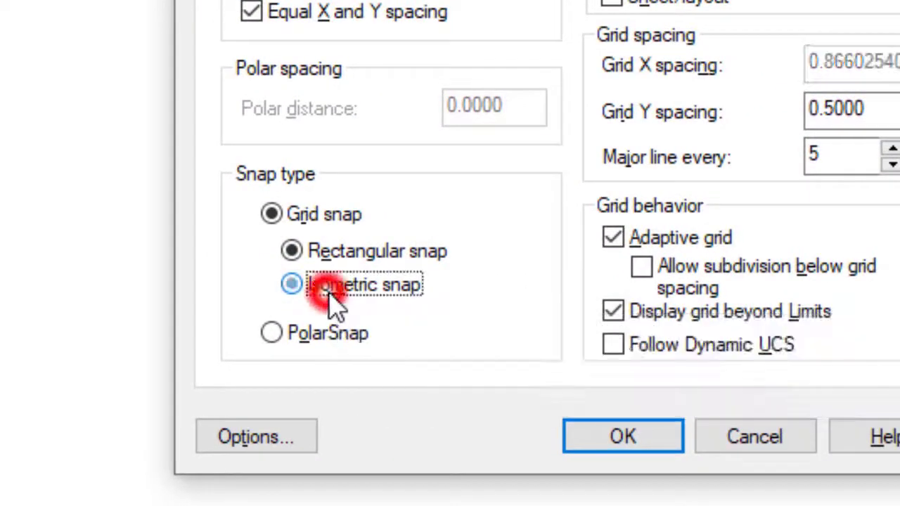
left_click(622, 436)
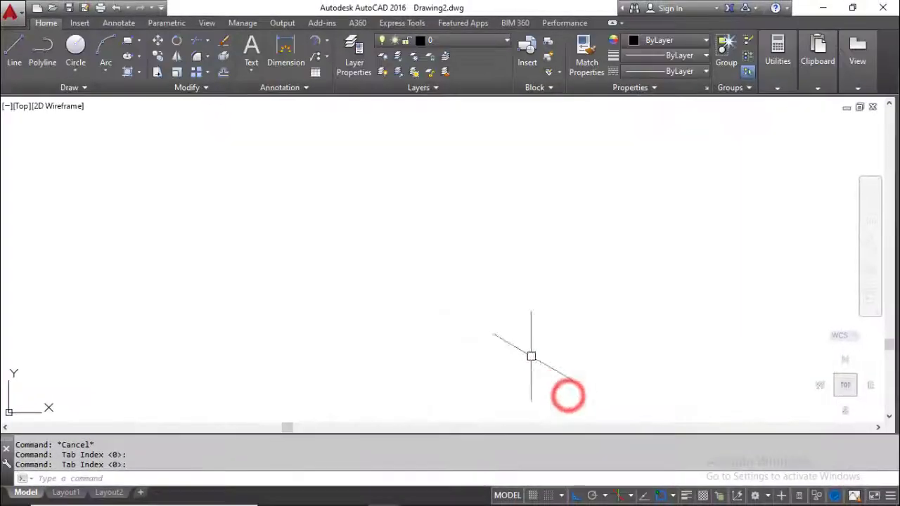
- Switch the isometric crosshair through the Top and Right isoplanes, ending on the Left isoplane
key("F5")
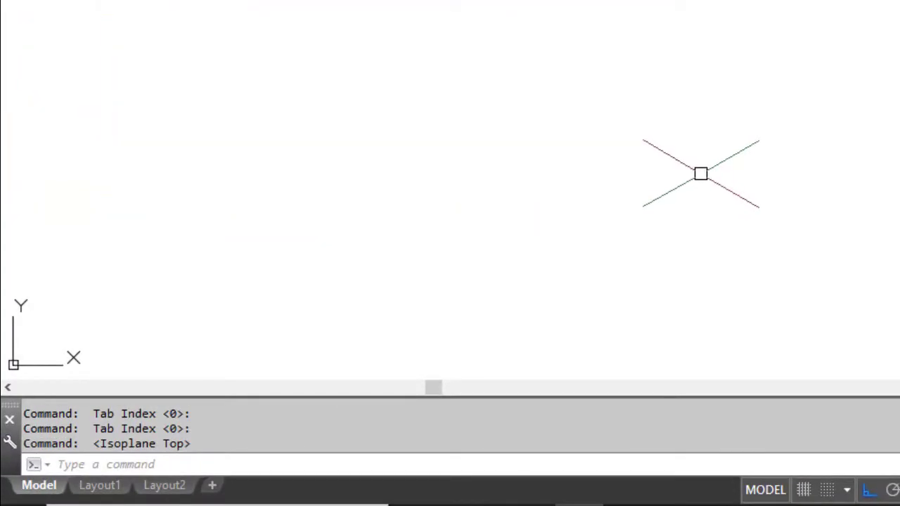
key("F5")
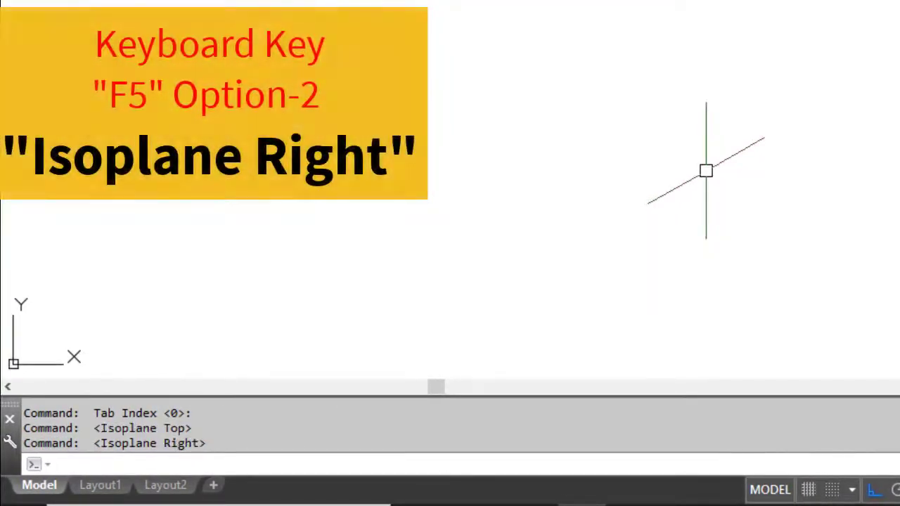
key("F5")
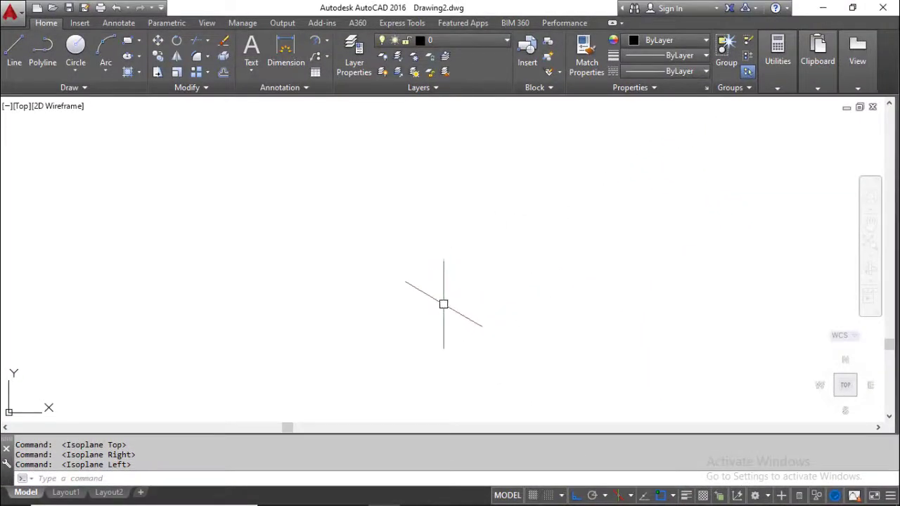
- Draw a closed isometric square face on the Left isoplane with four connected lines, each 10 units long
key("Return")
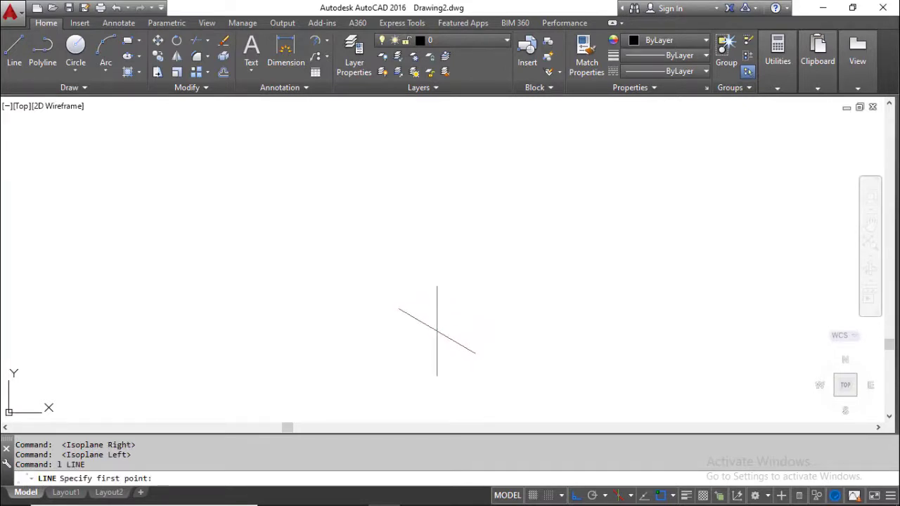
left_click(436, 330)
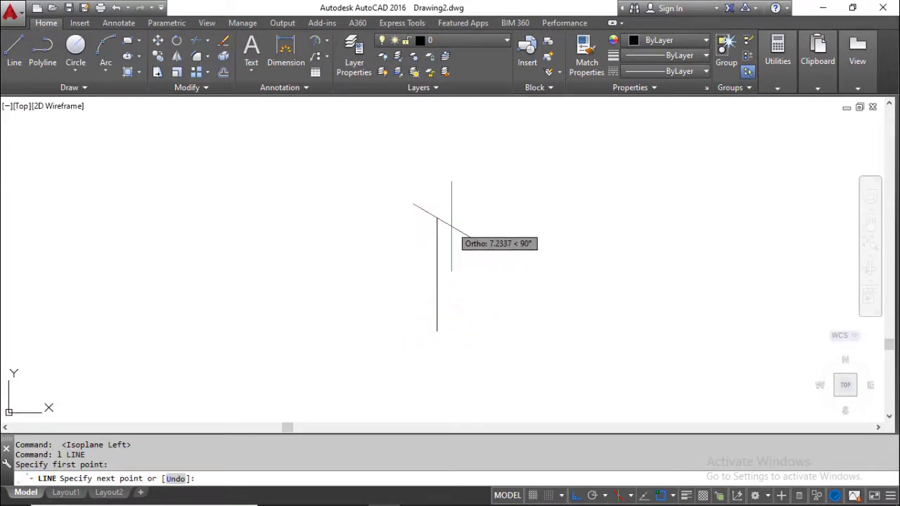
type("10")
key("Return")
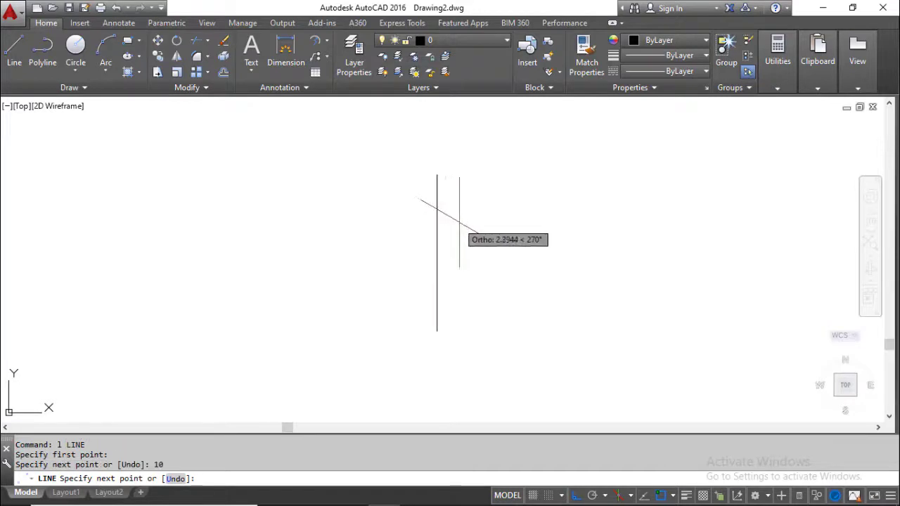
type("10")
key("Return")
type("10")
key("Return")
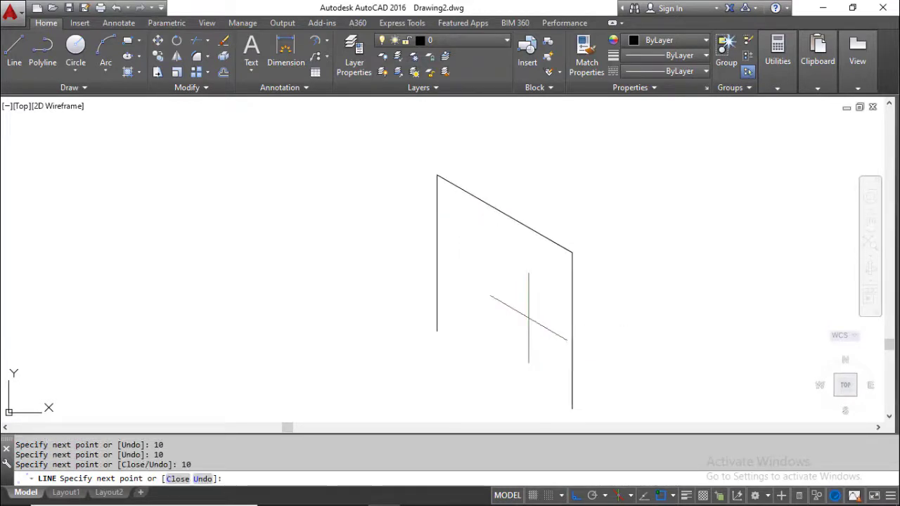
type("1")
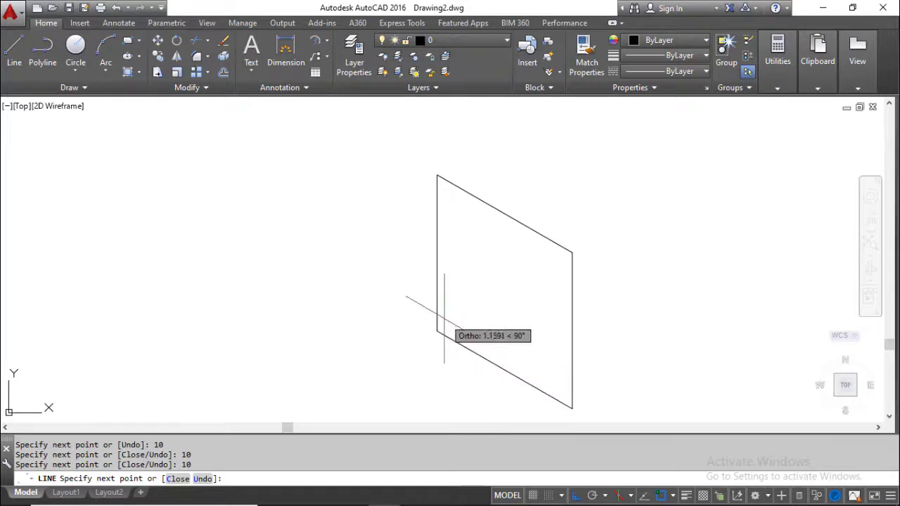
key("Escape")
- Draw a 10-unit line at 30° from the left face's lower-right corner, cycling the isoplane through Top to Right
key("Return")
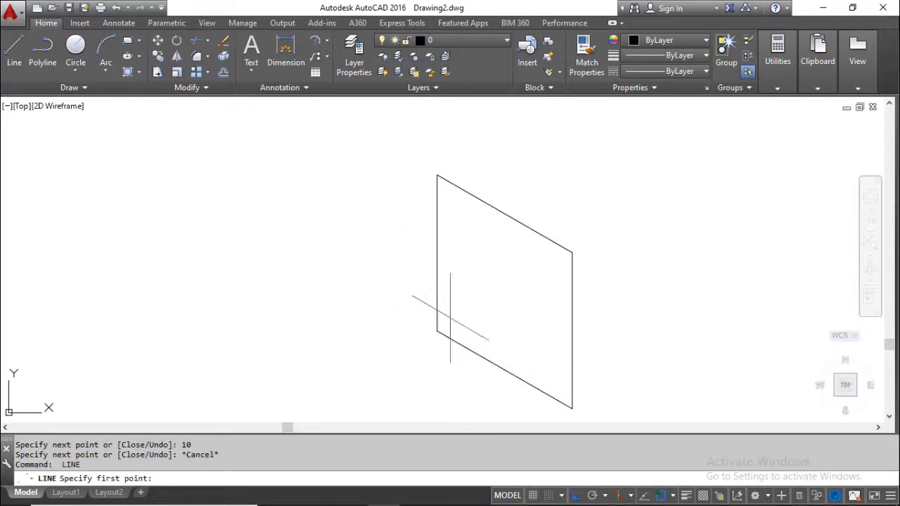
scroll(462, 309, "down", 4)
left_click(504, 348)
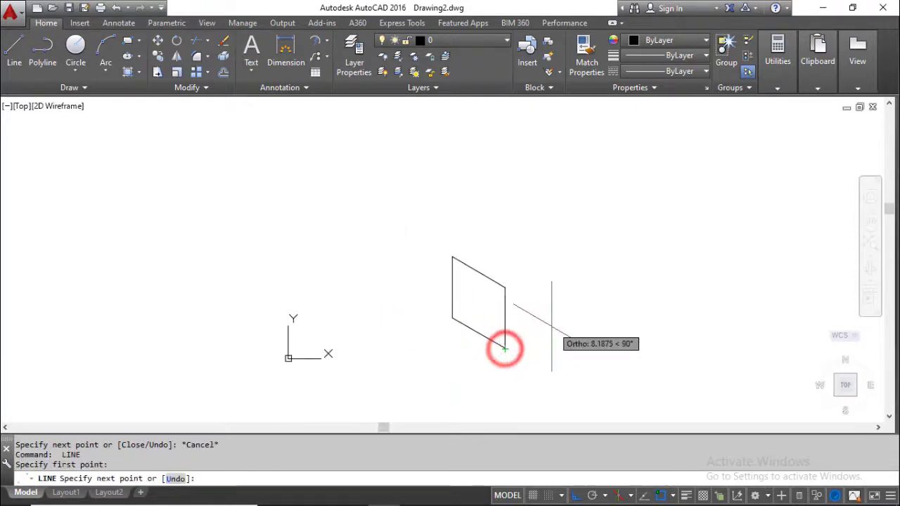
scroll(538, 338, "up", 2)
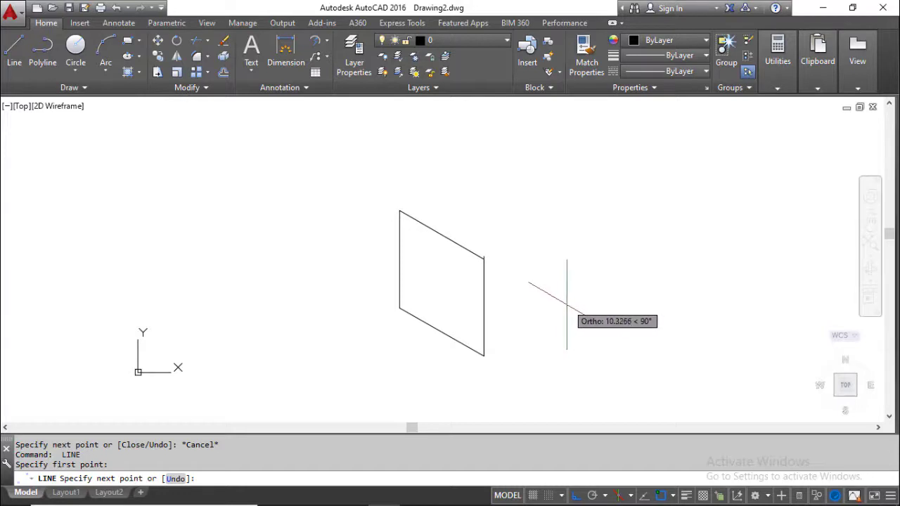
key("F5")
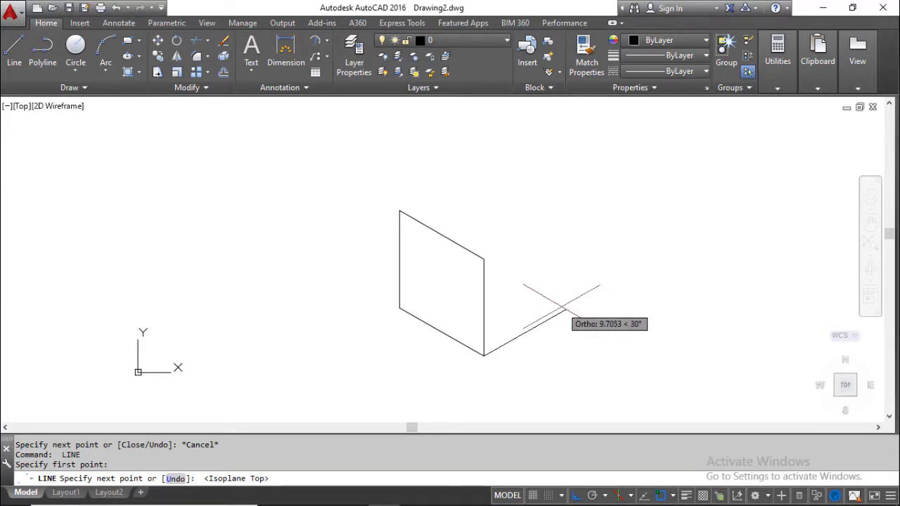
scroll(563, 307, "up", 2)
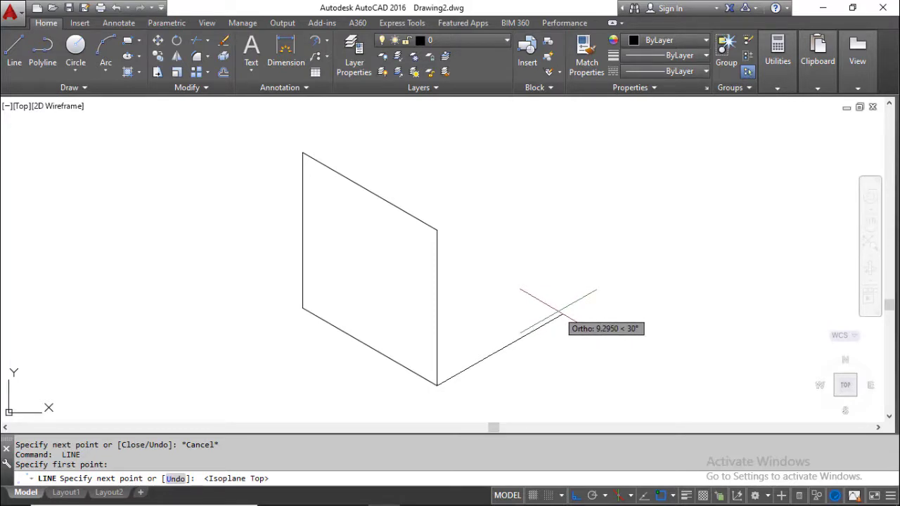
key("F5")
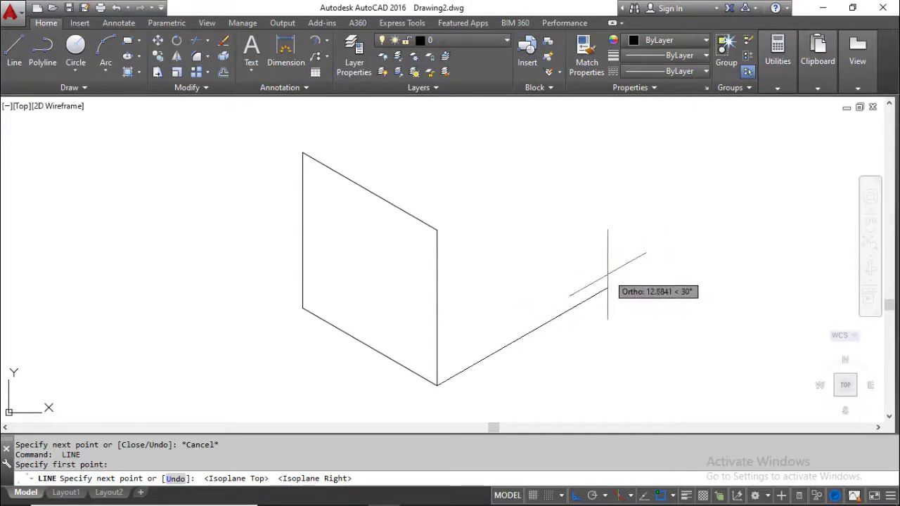
type("10")
key("Return")
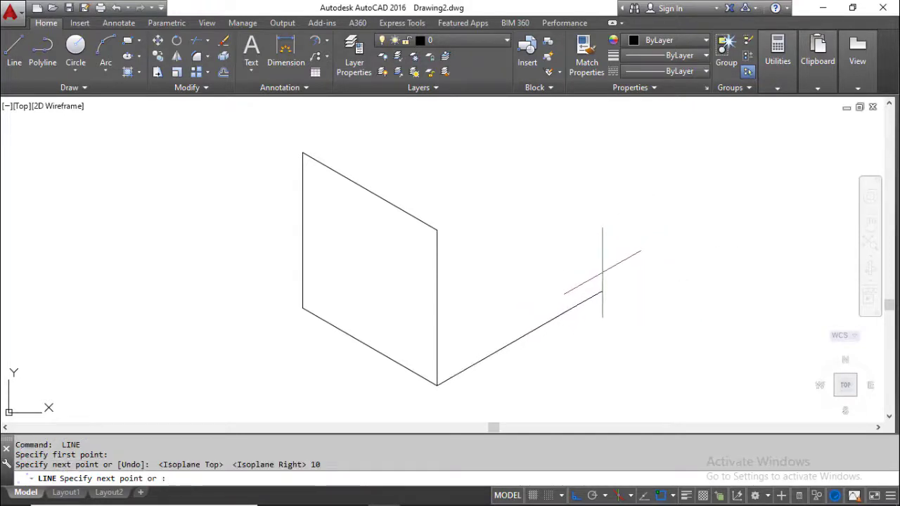
- Complete the cube's right face with a vertical edge and a top edge, each 10 units long
type("10")
key("Return")
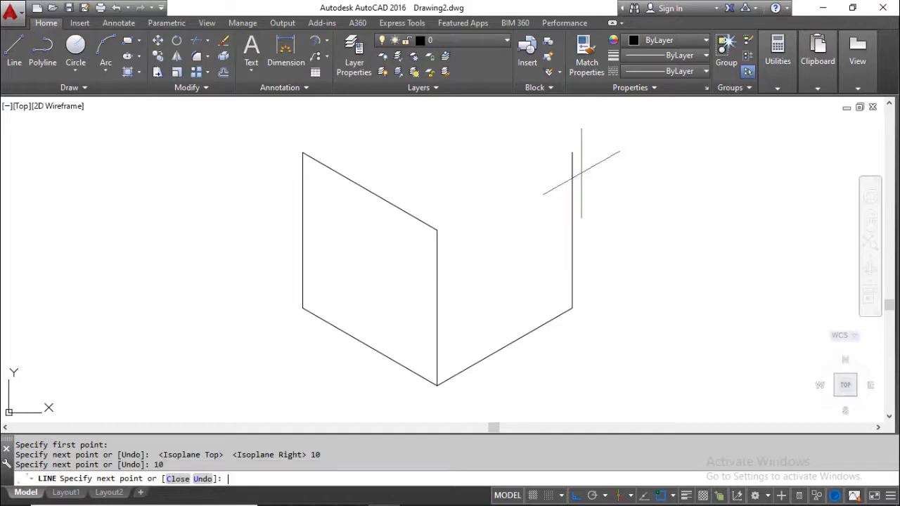
type("10")
key("Return")
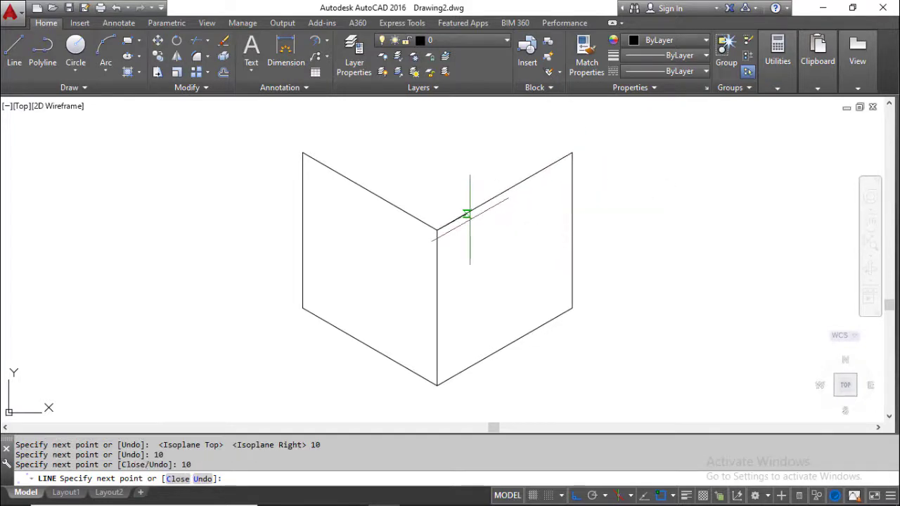
key("Escape")
- Draw the cube's top face on the Top isoplane with a 10-unit line from the left face's upper-left corner, closed to the right face's far upper corner
middle_click_drag(472, 190, 462, 243)
key("Return")
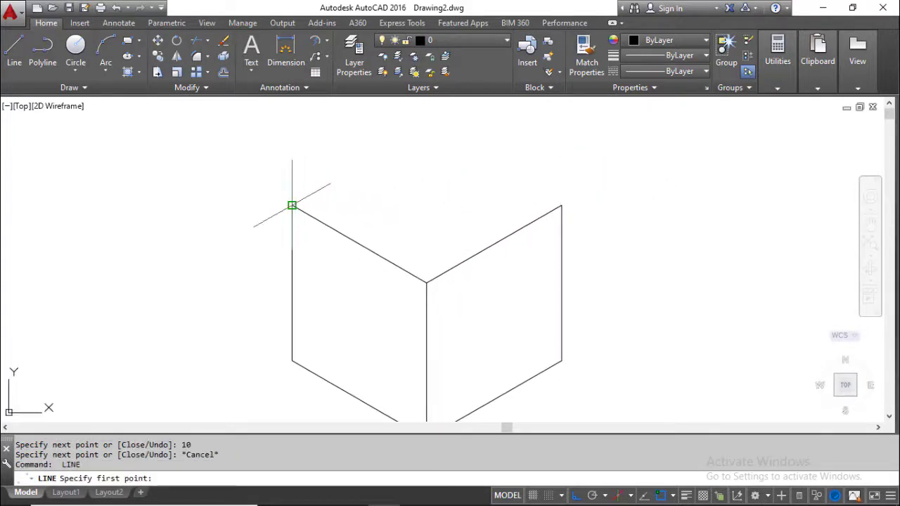
left_click(291, 206)
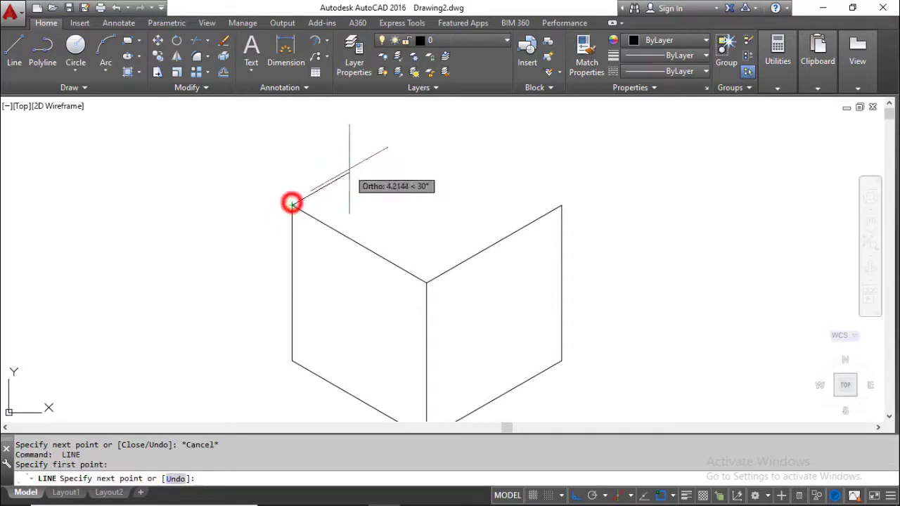
middle_click_drag(291, 201, 267, 267)
key("F5")
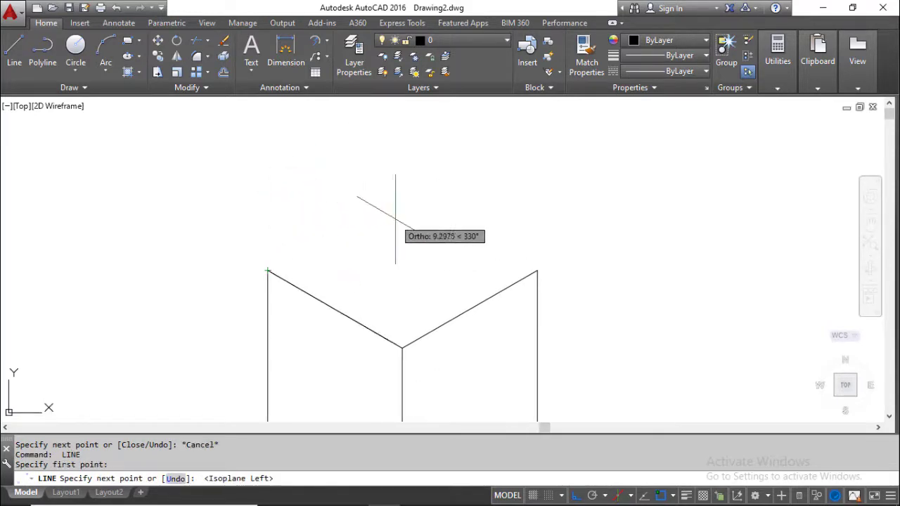
key("F5")
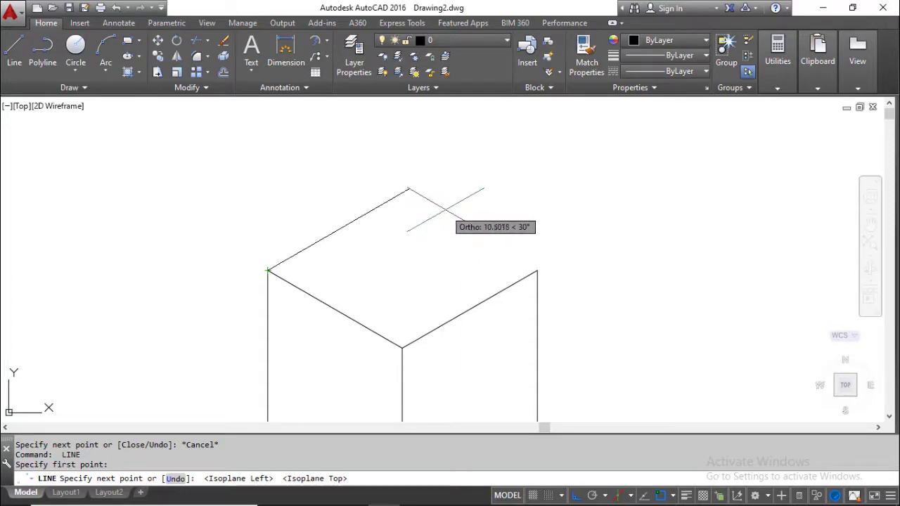
type("0")
key("Return")
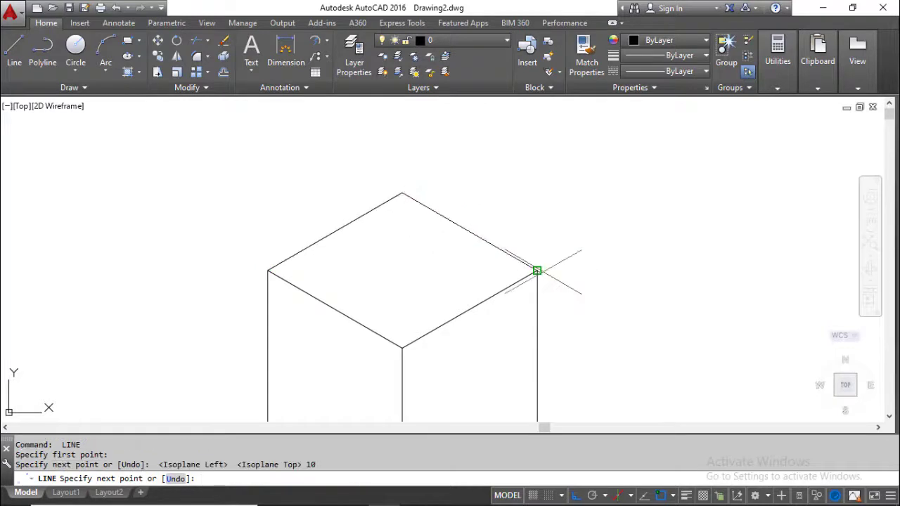
left_click(537, 270)
key("Escape")
scroll(550, 232, "down", 2)
middle_click_drag(565, 287, 572, 267)
scroll(526, 248, "up", 1)
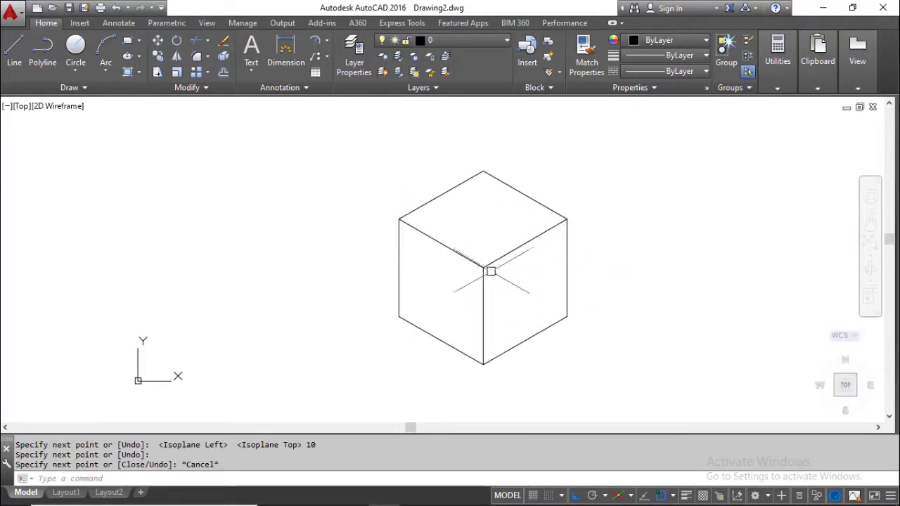
- Orbit the view around the cube and undo the orbit
scroll(537, 279, "up", 2)
middle_click_drag(504, 371, 512, 240, "shift")
key("ctrl+z")
key("Escape")
key("Escape")
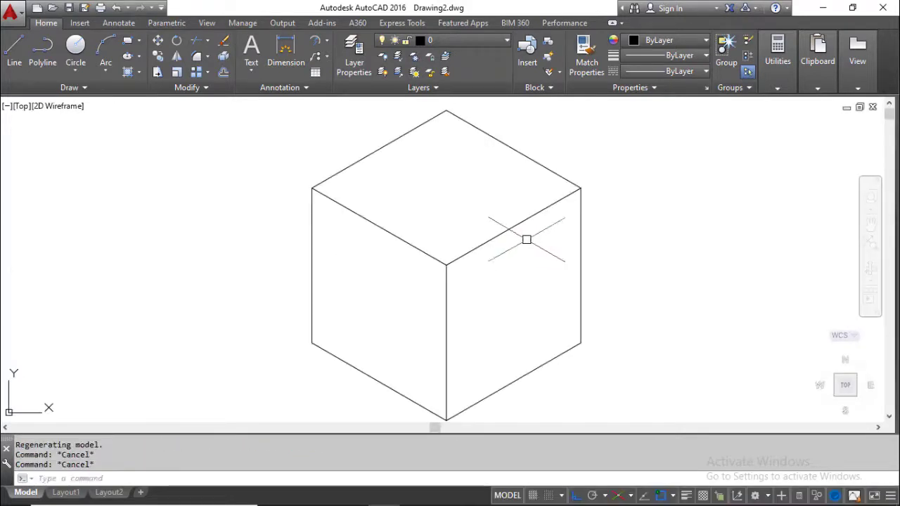
scroll(500, 250, "down", 2)
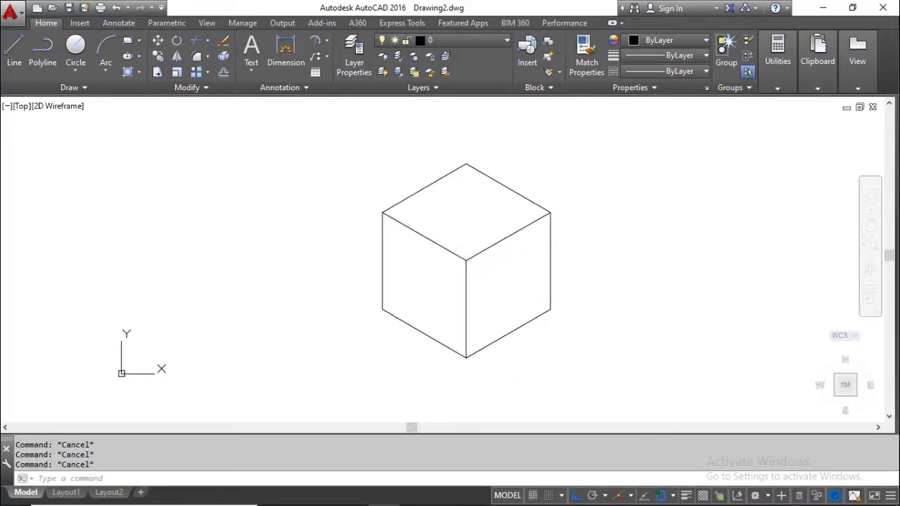
key("Escape")
middle_click_drag(514, 265, 498, 264)
key("Escape")
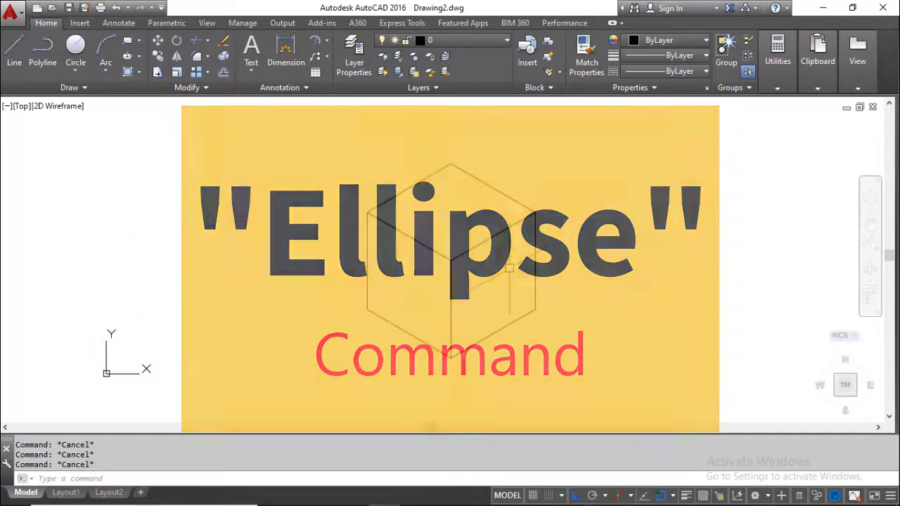
type("e")
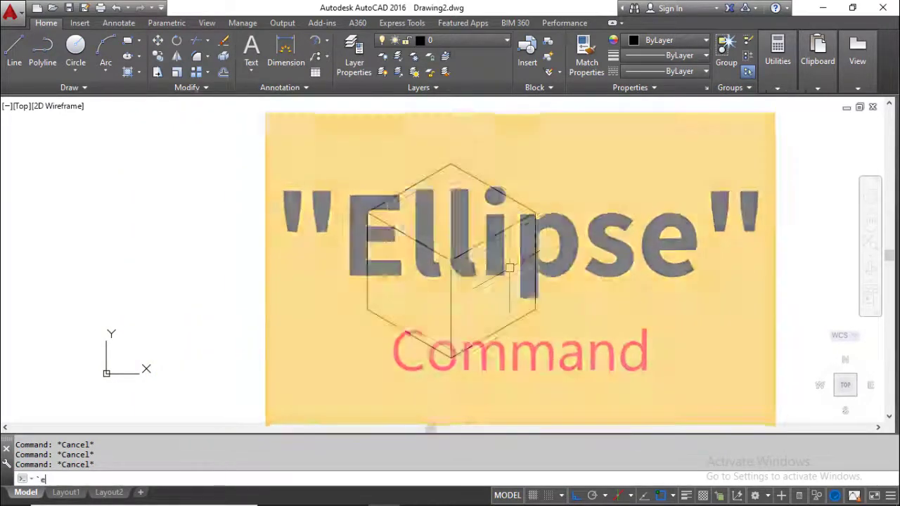
type("l")
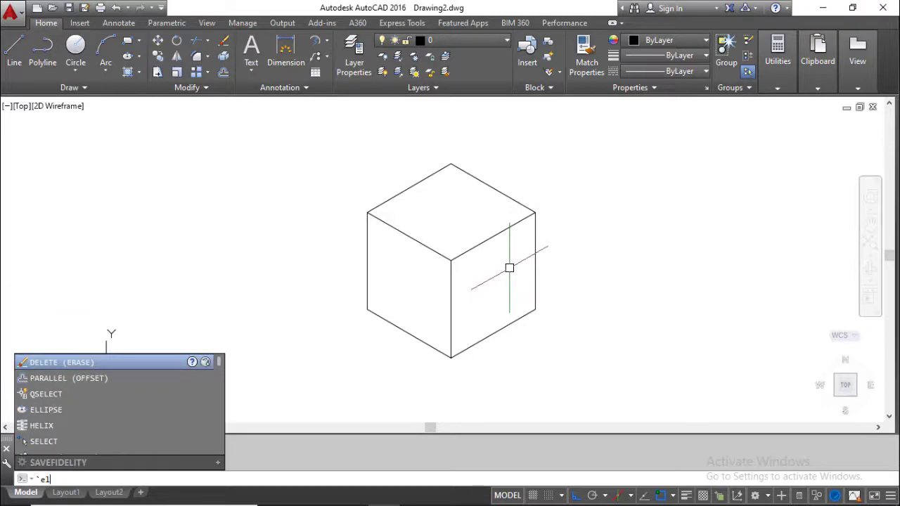
key("Return")
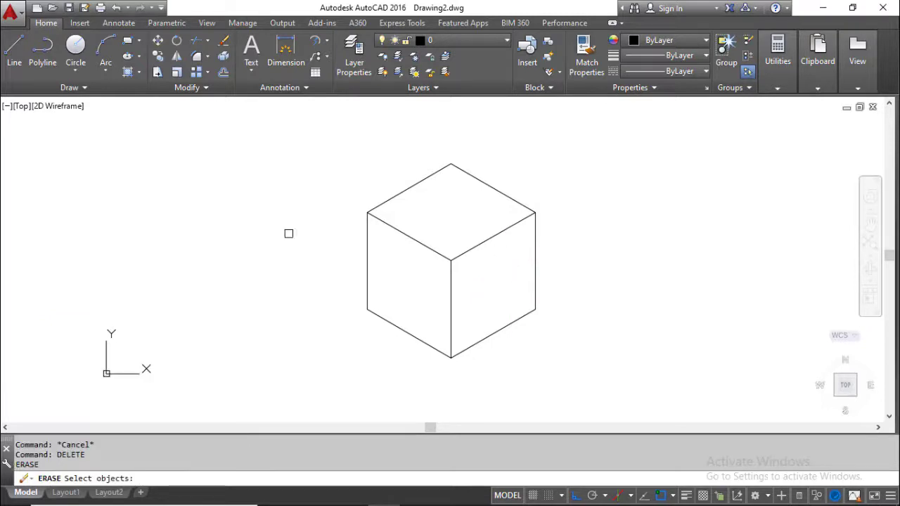
key("Escape")
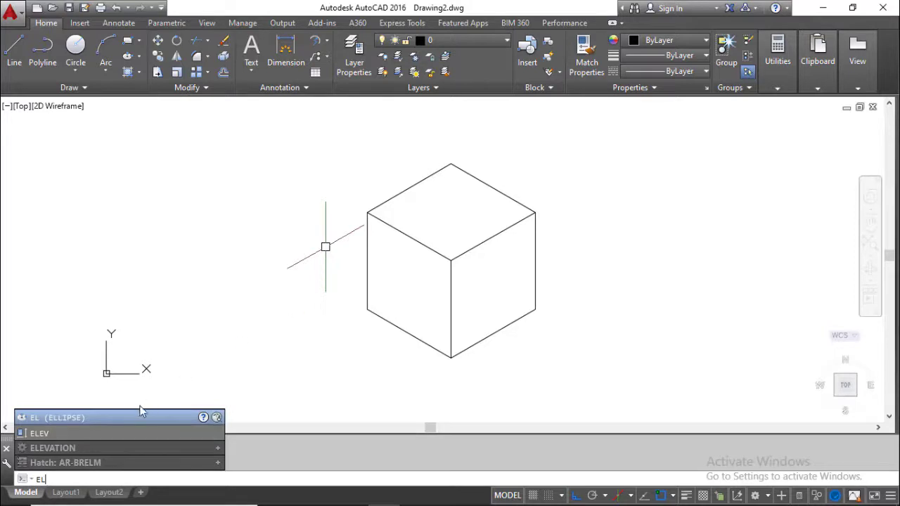
left_click(107, 421)
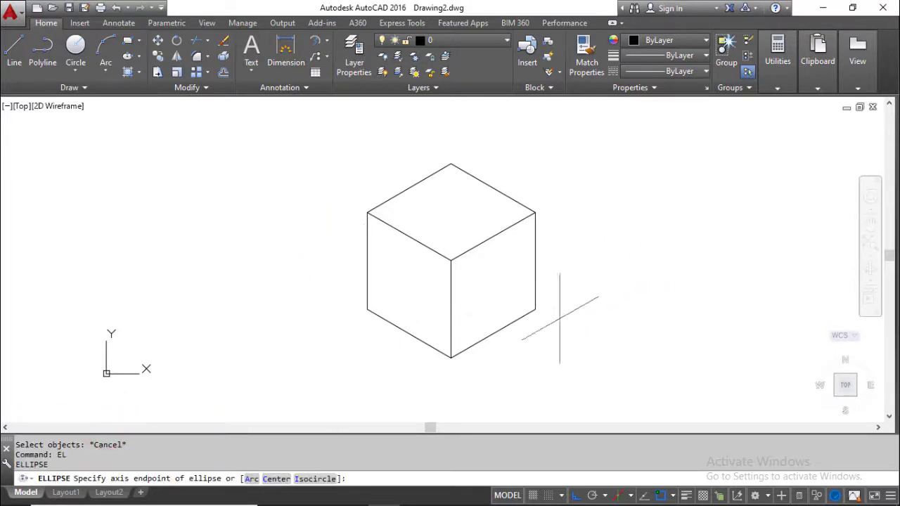
middle_click_drag(351, 281, 513, 376)
key("Escape")
scroll(418, 302, "up", 2)
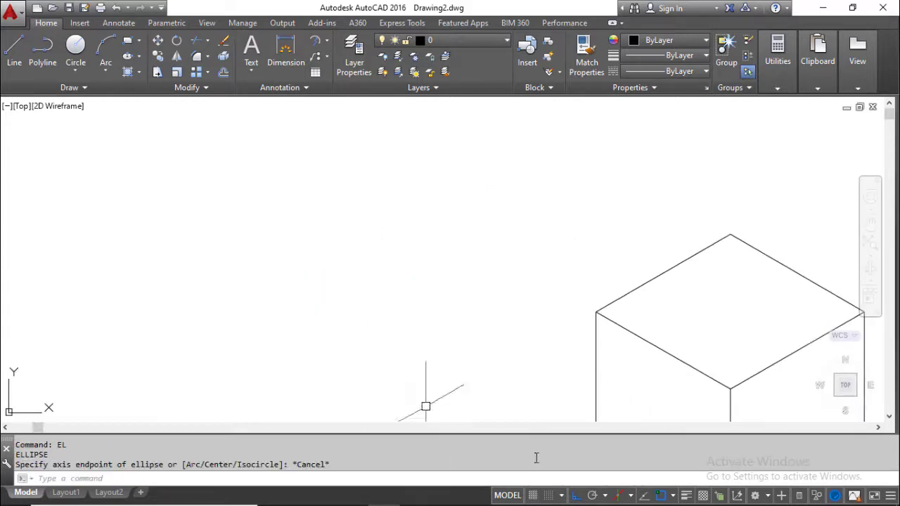
- Set the grid snap type to Rectangular snap in Drafting Settings
right_click(574, 496)
right_click(594, 494)
left_click(618, 479)
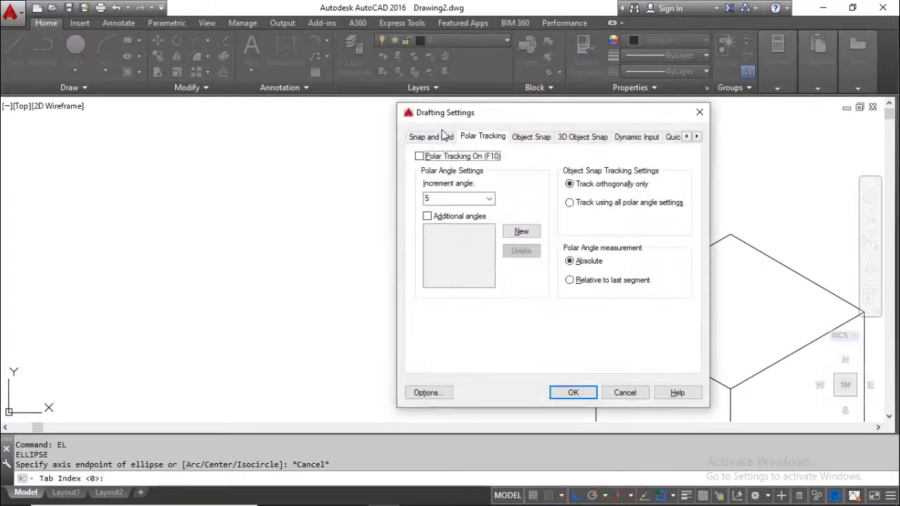
left_click(440, 135)
left_click(443, 319)
left_click(573, 392)
type("l")
key("Return")
key("Escape")
- Draw a horizontal ellipse beside the cube from two axis endpoints, with a vertical half-axis of about 3.14 units
type("el")
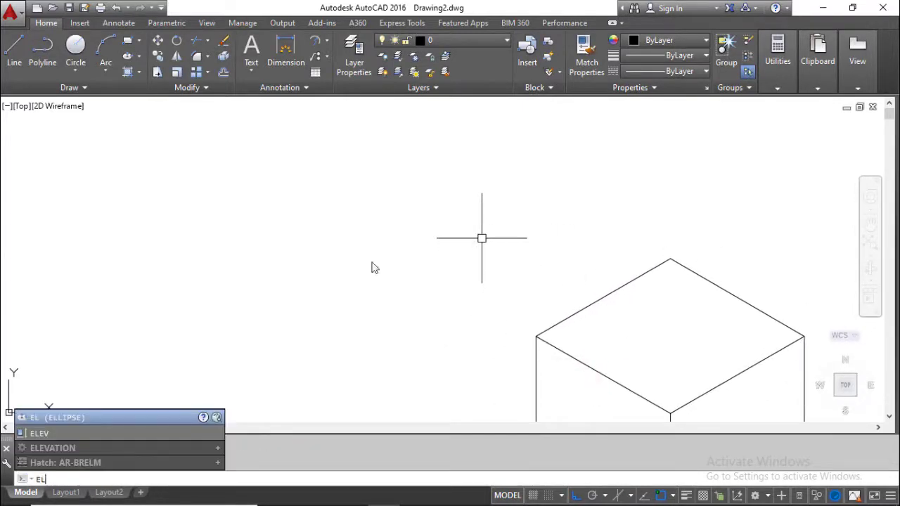
left_click(85, 414)
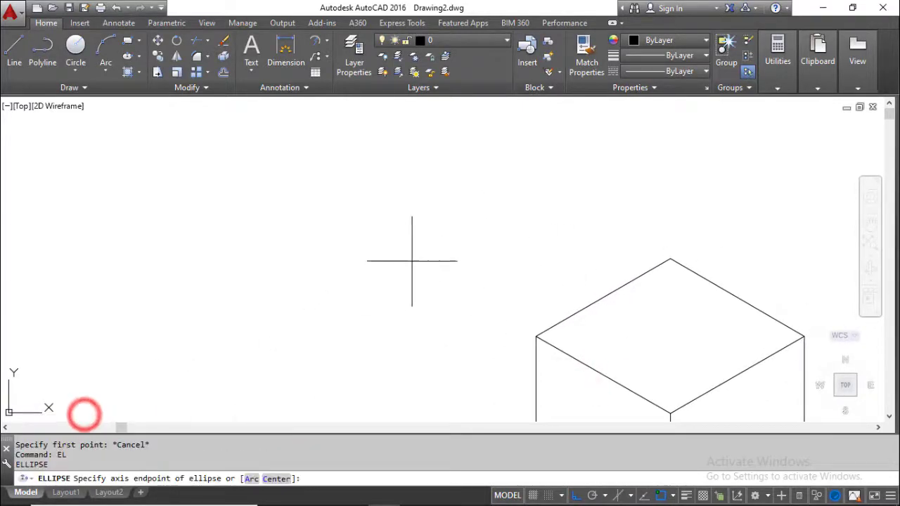
left_click(334, 273)
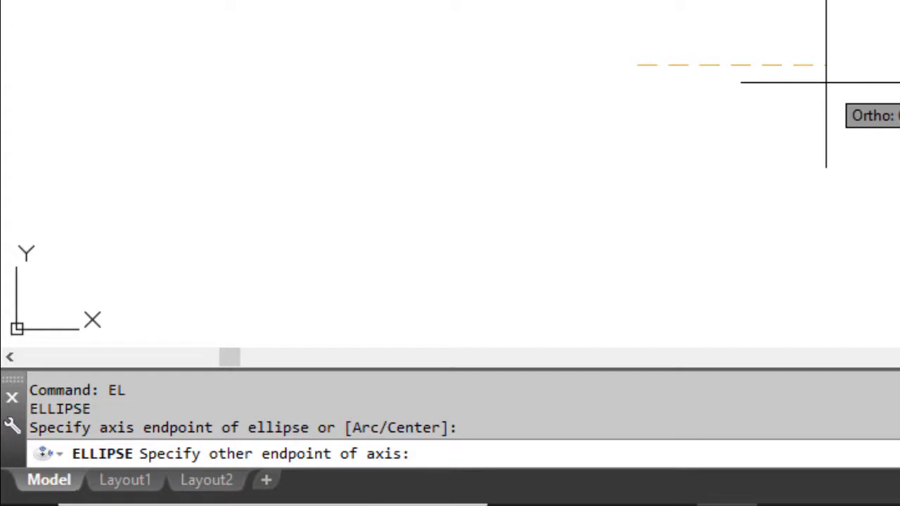
left_click(899, 65)
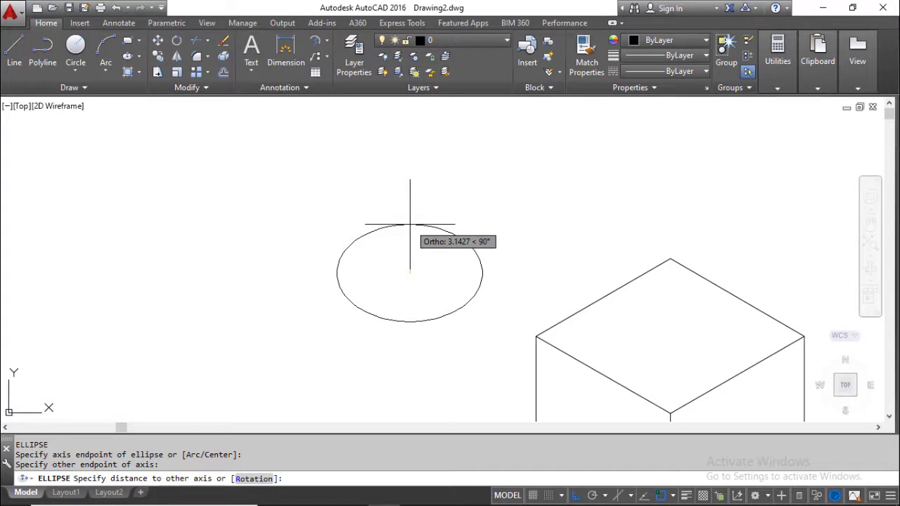
left_click(410, 224)
- Erase the ellipse beside the cube
left_click(435, 227)
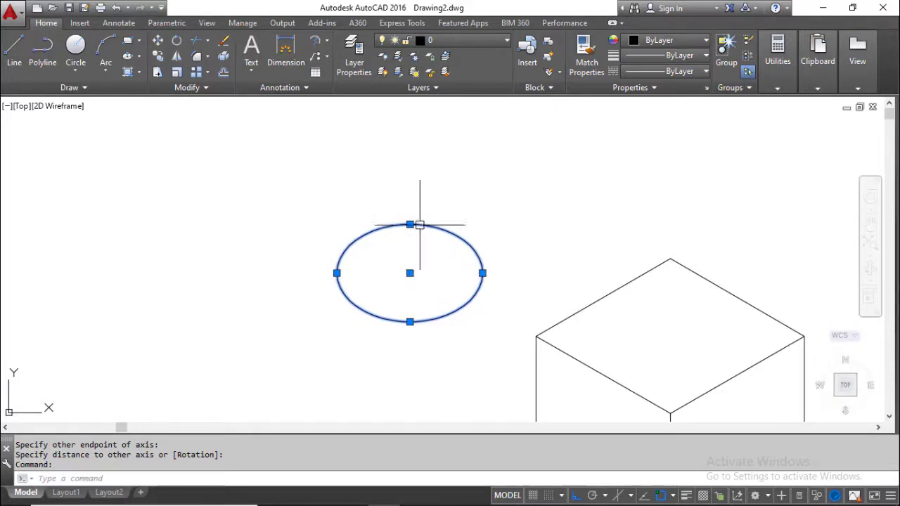
type("e")
key("Return")
- Draw an elliptical arc beside the cube from a horizontal axis, with a vertical half-axis of about 2.63 units and freely picked start and end angles
type("e")
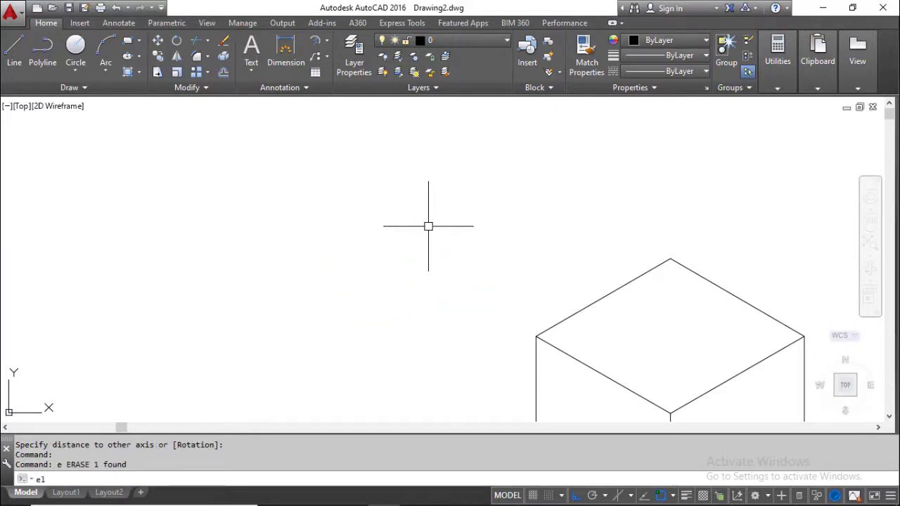
type("l")
key("Return")
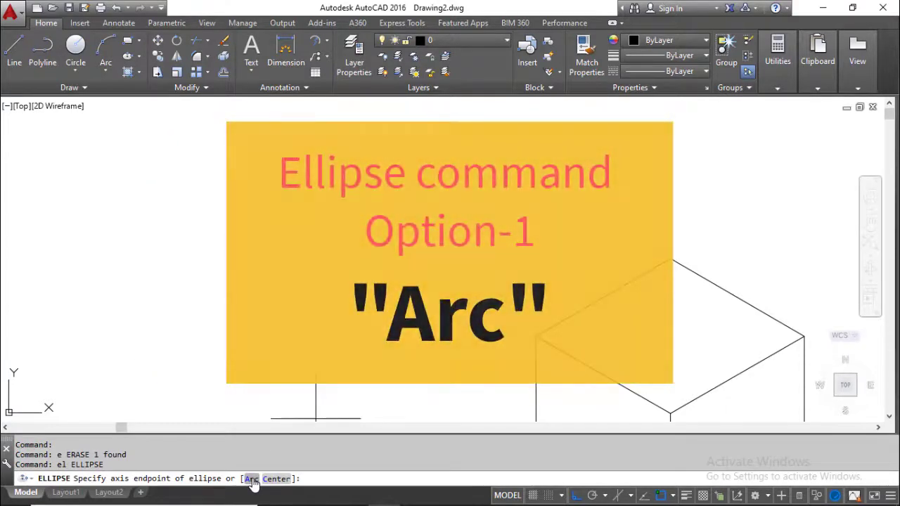
left_click(251, 479)
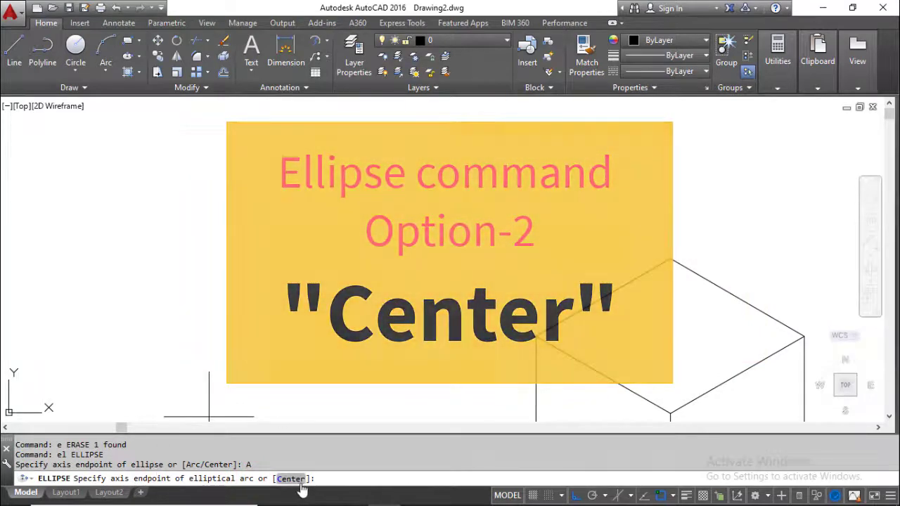
left_click(351, 252)
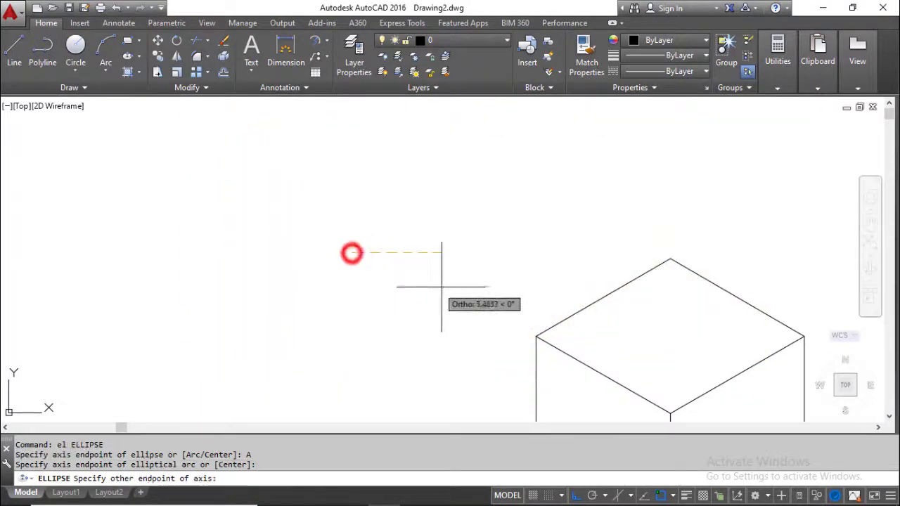
left_click(492, 259)
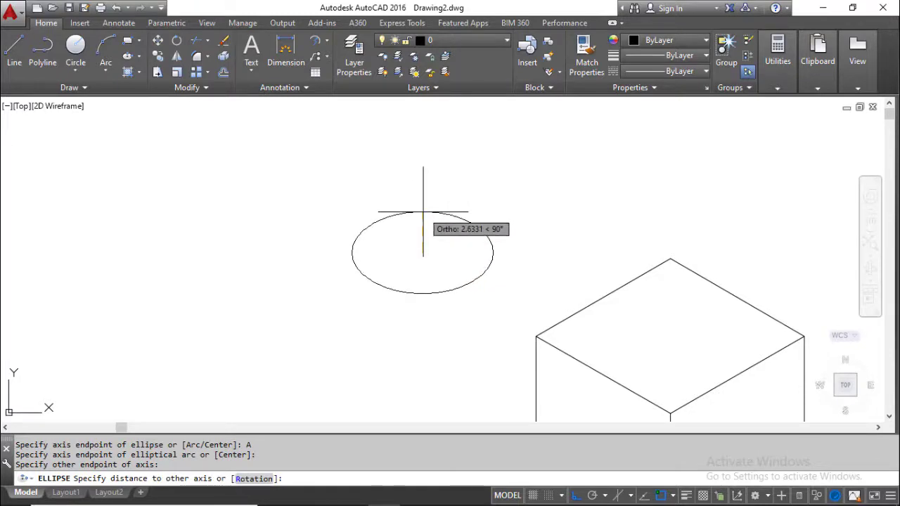
left_click(423, 212)
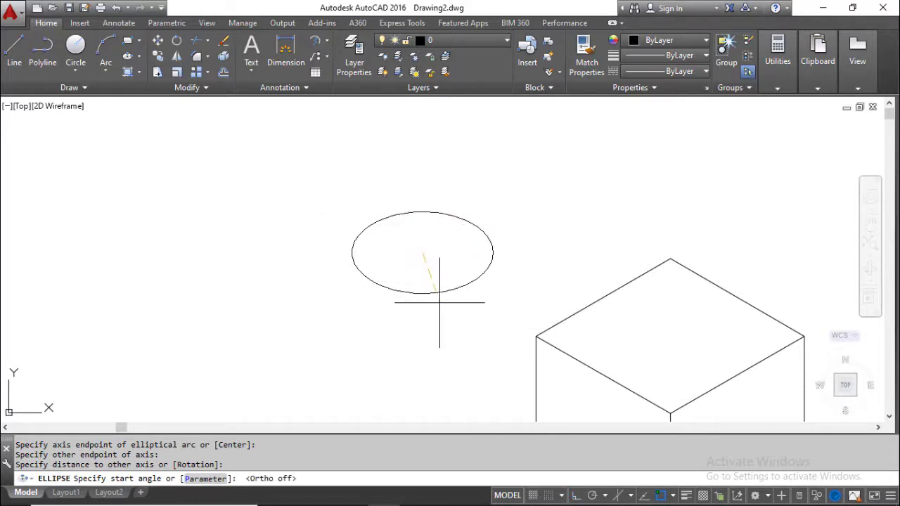
left_click(444, 187)
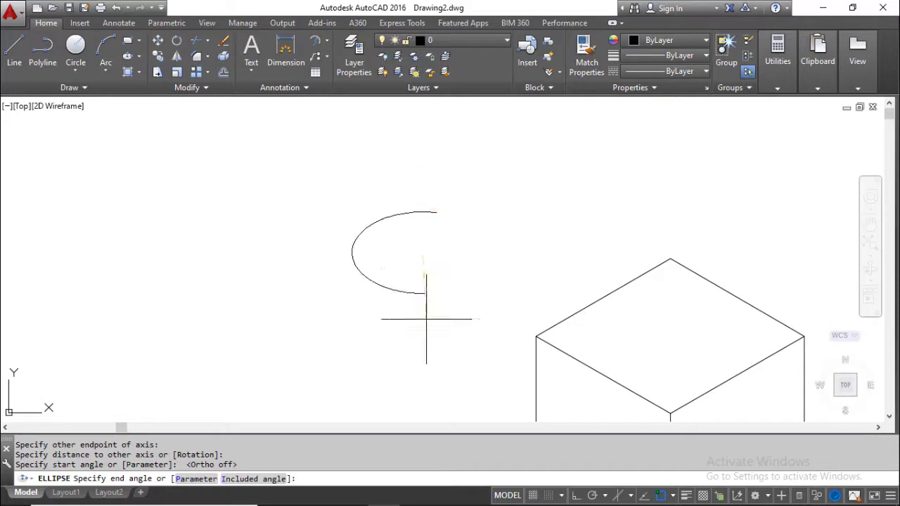
left_click(532, 203)
- Inspect the elliptical arc's open gap up close and erase the arc
left_click(488, 246)
scroll(417, 211, "up", 4)
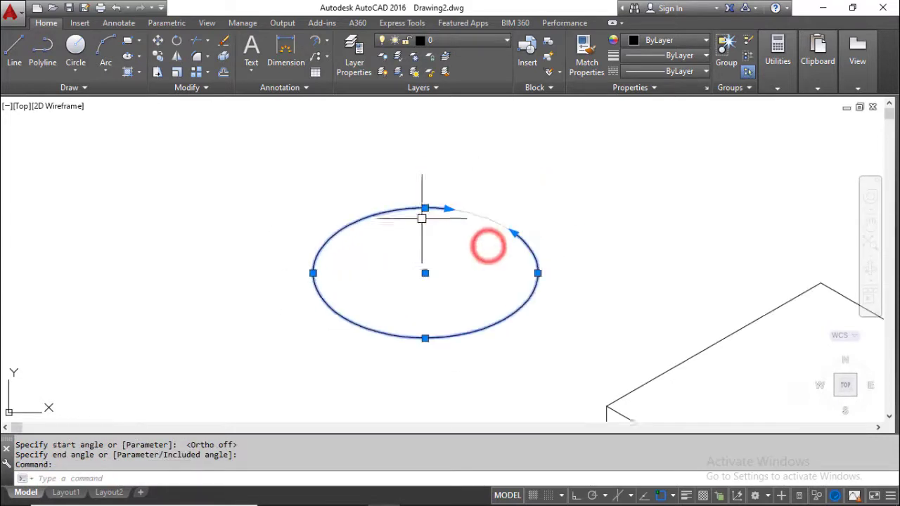
key("Escape")
left_click(578, 255)
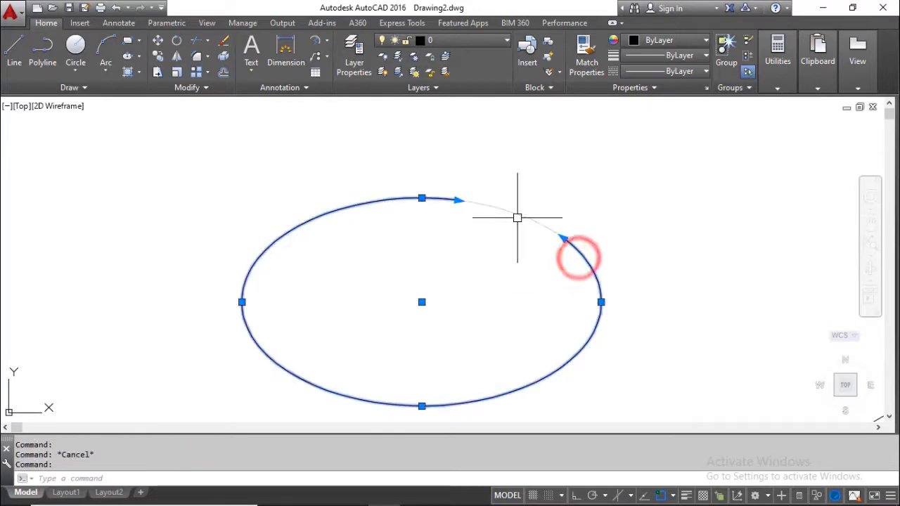
type("e")
key("Return")
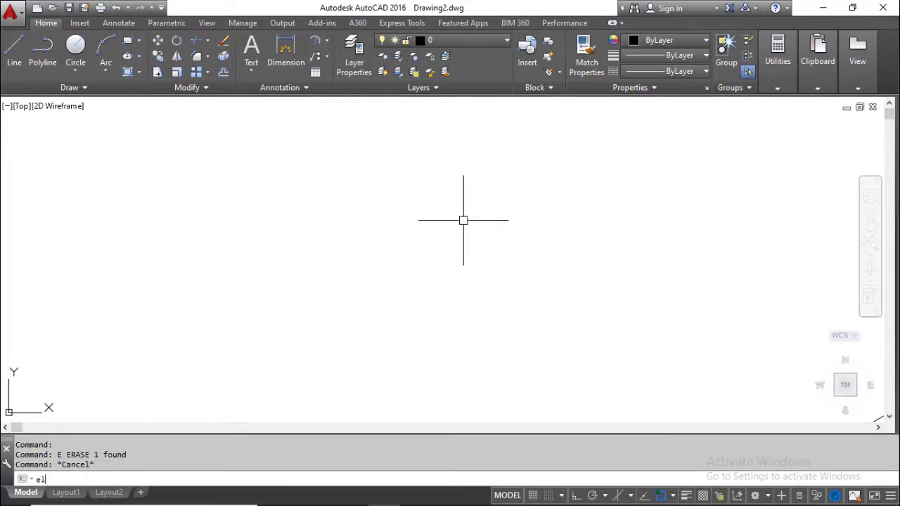
type("el")
key("Return")
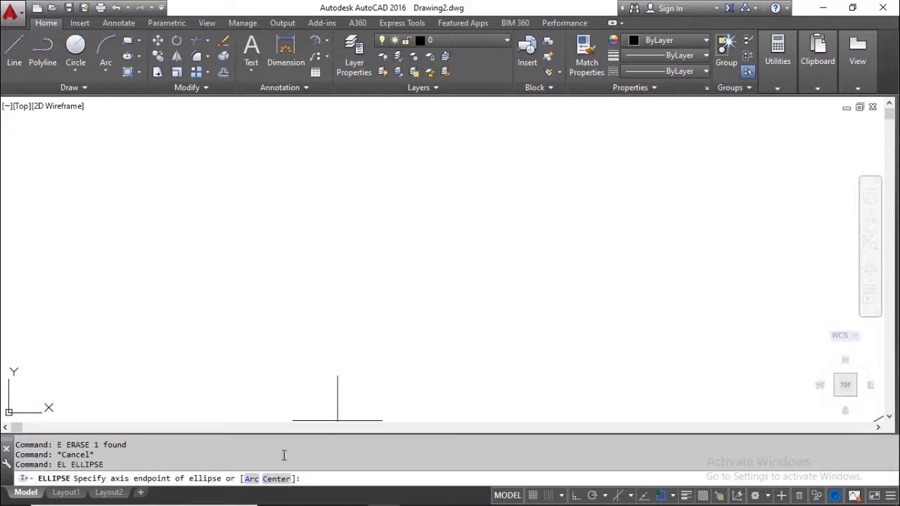
left_click(248, 481)
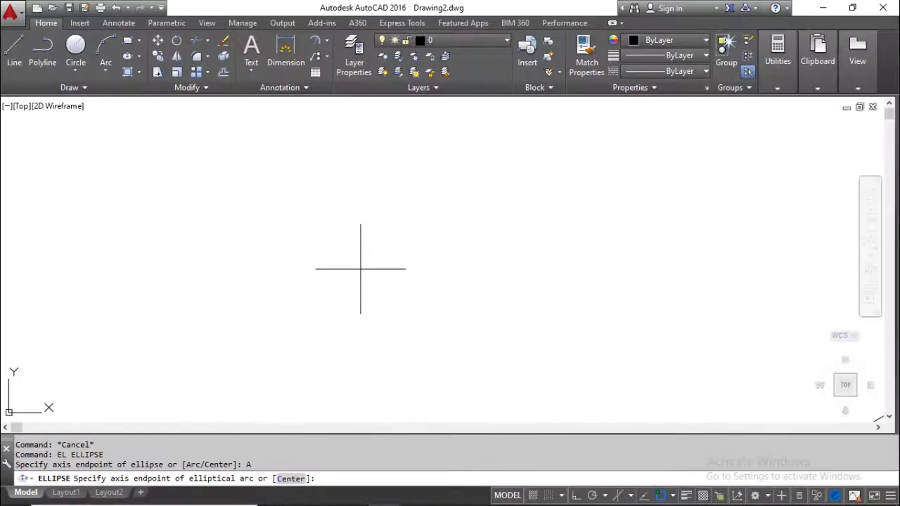
left_click(360, 269)
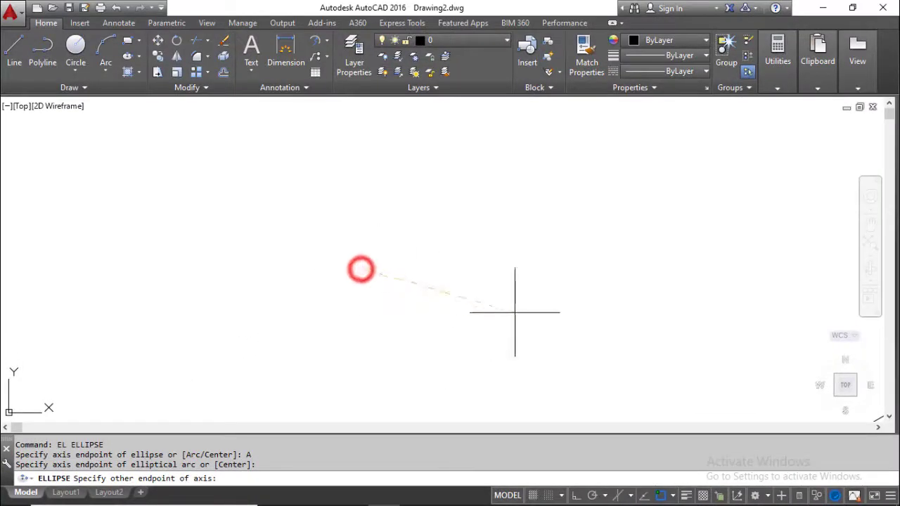
left_click(596, 162)
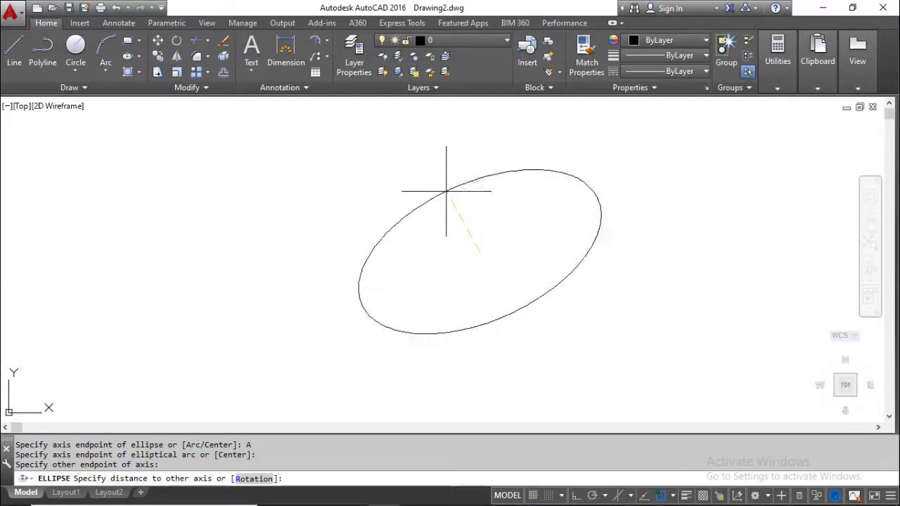
key("Escape")
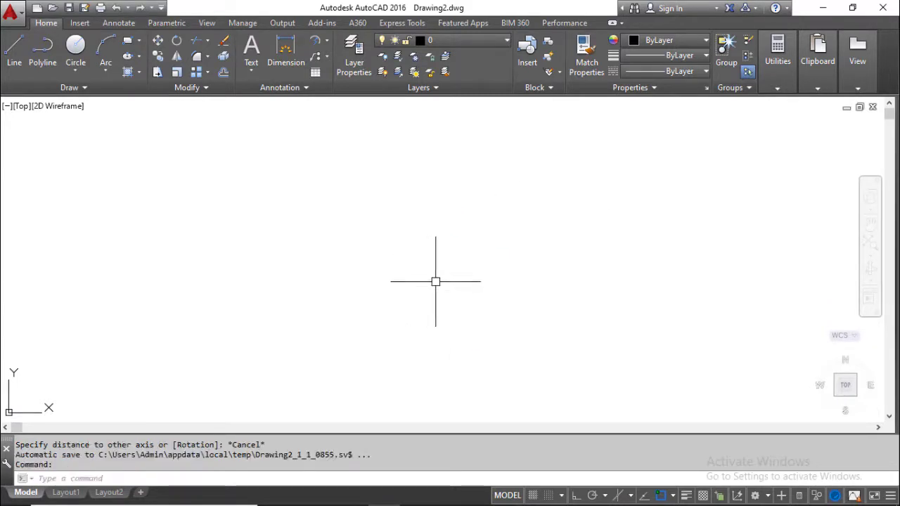
- Turn on Ortho mode and draw a horizontal guide line 5 units long in the empty area
key("F8")
key("Escape")
type("l")
key("Return")
left_click(367, 265)
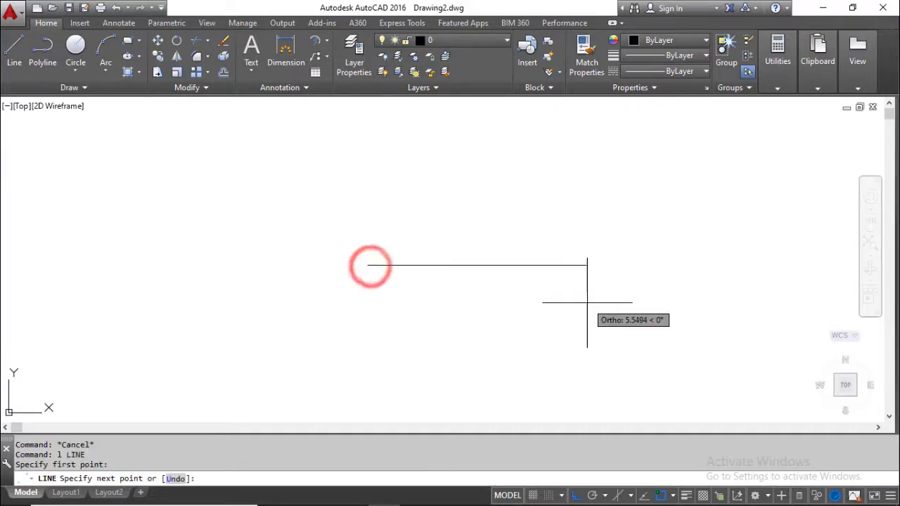
left_click(565, 295)
key("Escape")
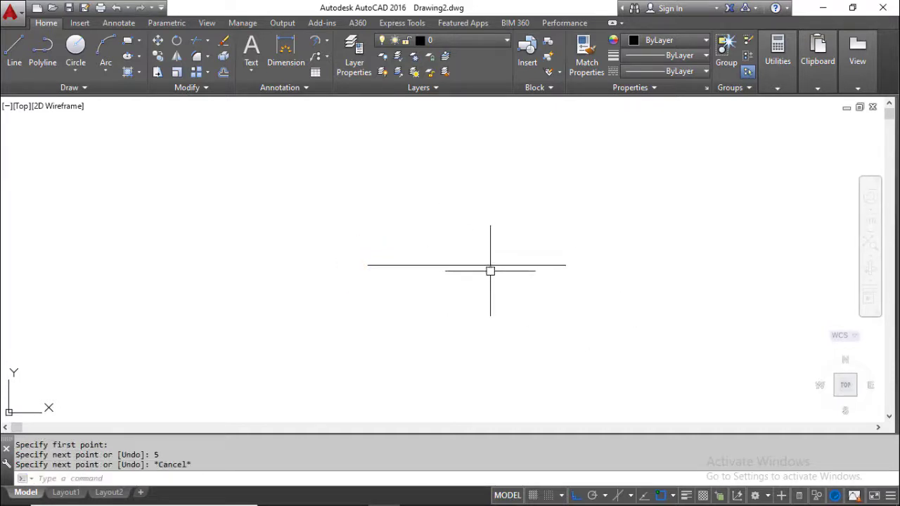
- Draw a vertical guide line 1 unit upward from the midpoint of the horizontal line
key("Return")
left_click(466, 265)
type("1")
key("Return")
key("Escape")
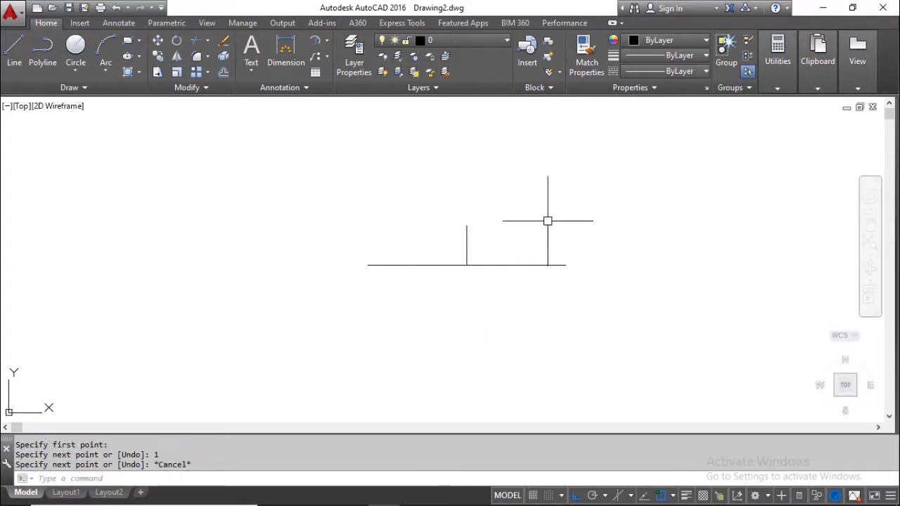
key("Escape")
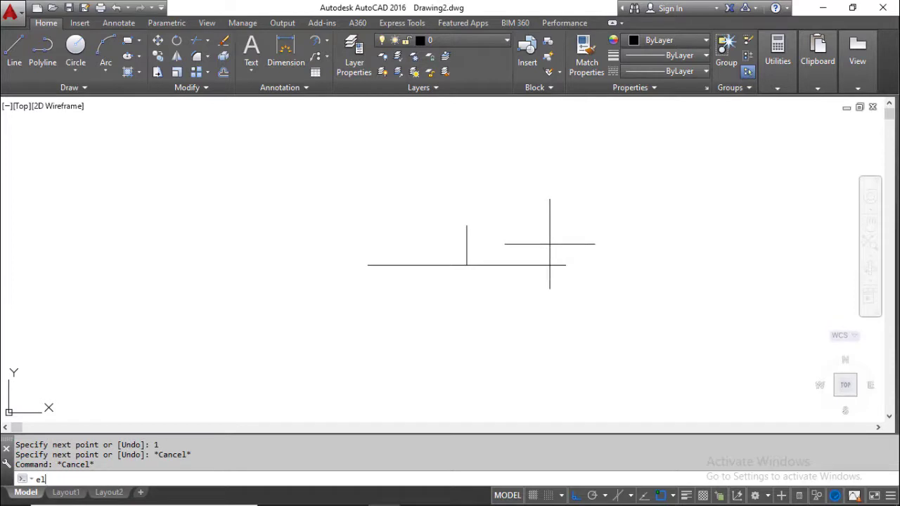
- Draw a full ellipse using the horizontal line's endpoints as its axis and the vertical line's upper end for the other half-axis
key("Return")
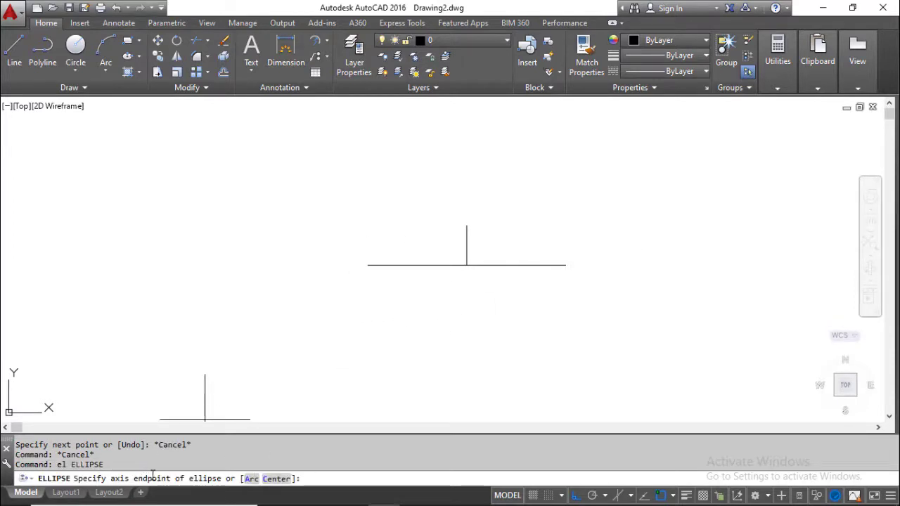
left_click(368, 265)
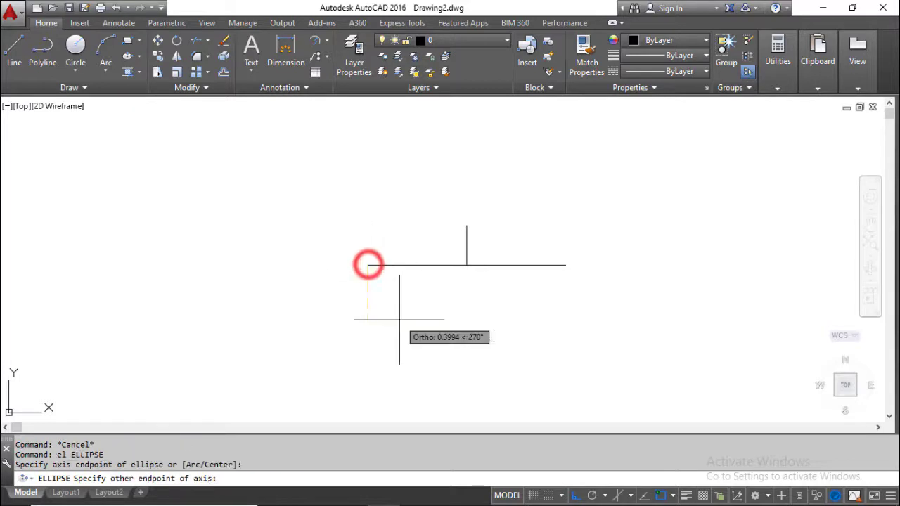
left_click(565, 265)
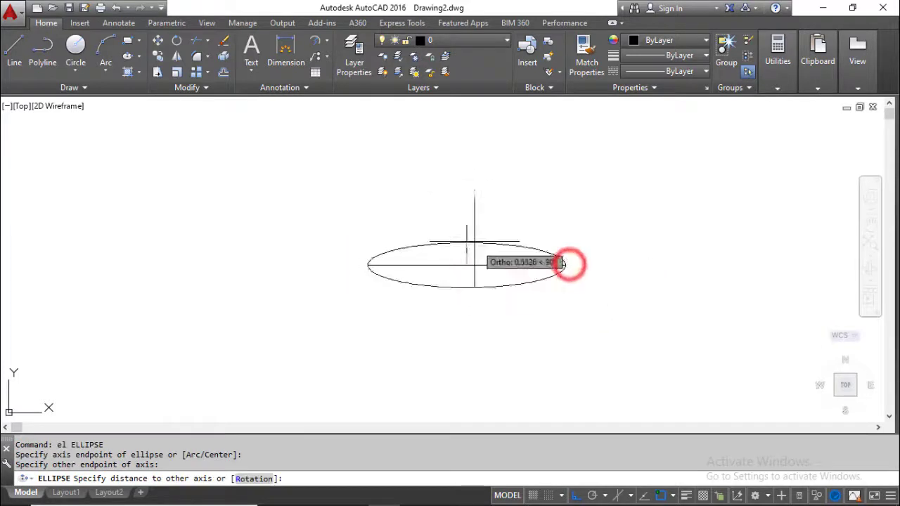
left_click(467, 224)
- Erase the two guide lines inside the ellipse
left_click(501, 248)
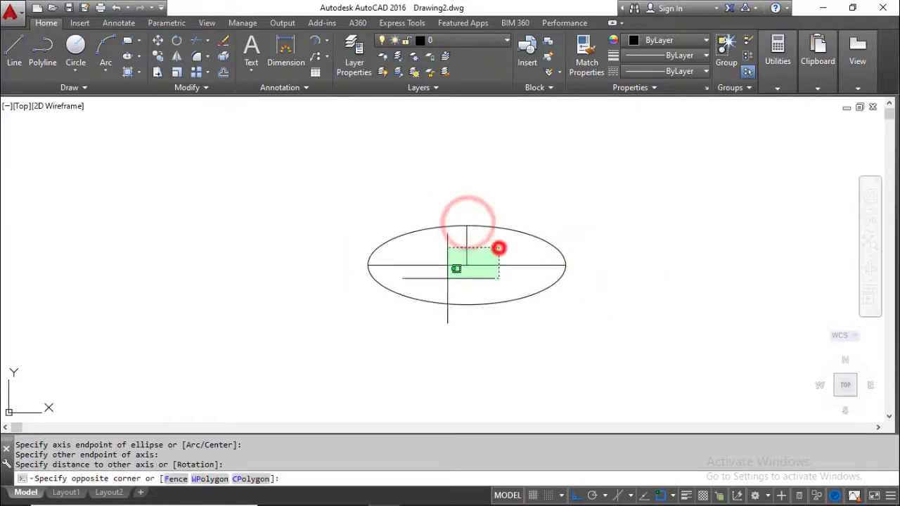
left_click(438, 279)
type("e")
key("Return")
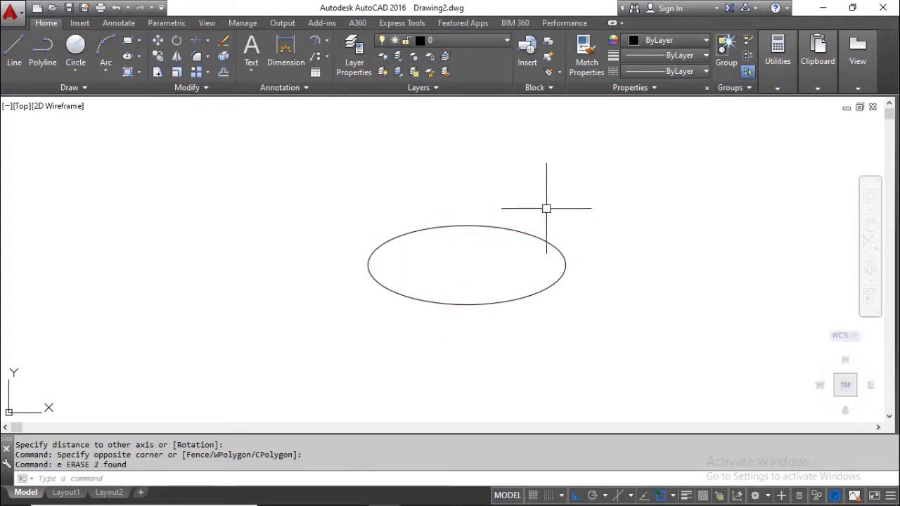
middle_click_drag(518, 239, 441, 258)
key("Escape")
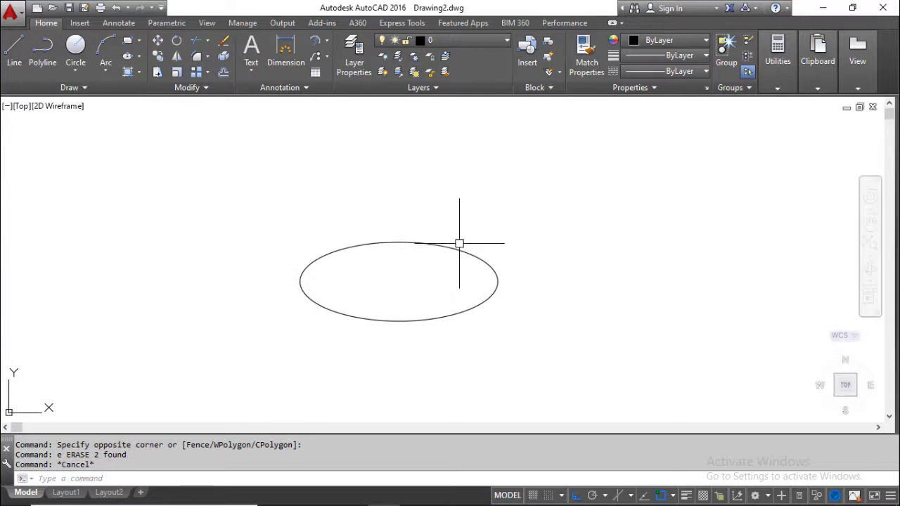
- Undo the guide lines' erasure and erase the ellipse instead
key("ctrl+z")
key("ctrl+z")
left_click(504, 227)
type("e")
key("Return")
key("Escape")
- Draw an elliptical arc on the guide lines' axes with the Arc option, starting at the horizontal line's right end and ending straight below the center
type("el")
key("Return")
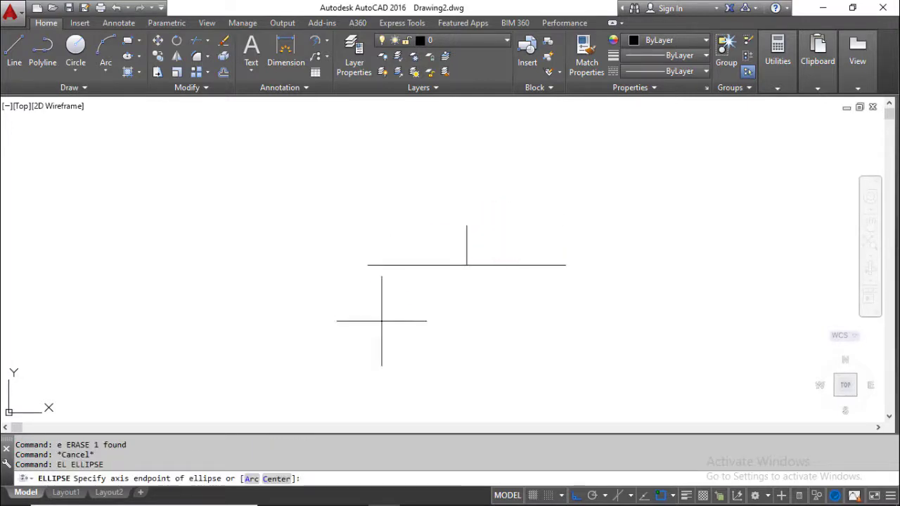
left_click(252, 478)
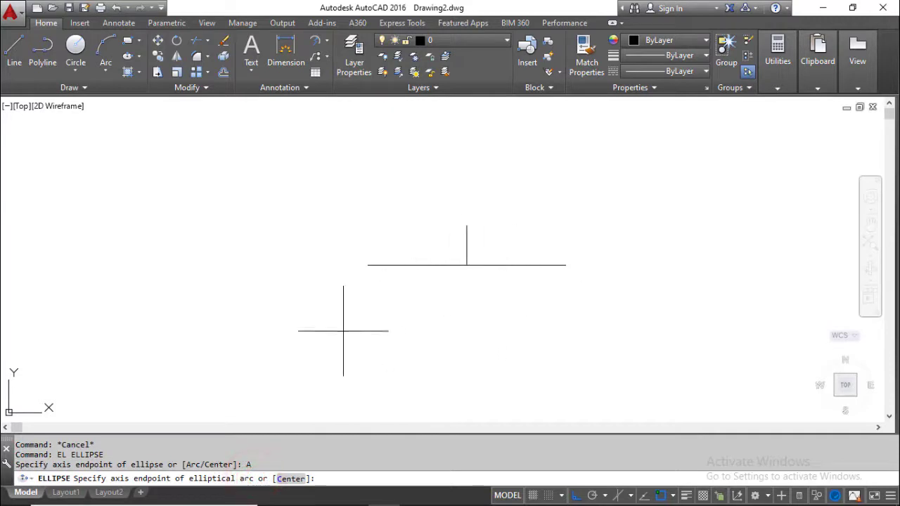
left_click(368, 265)
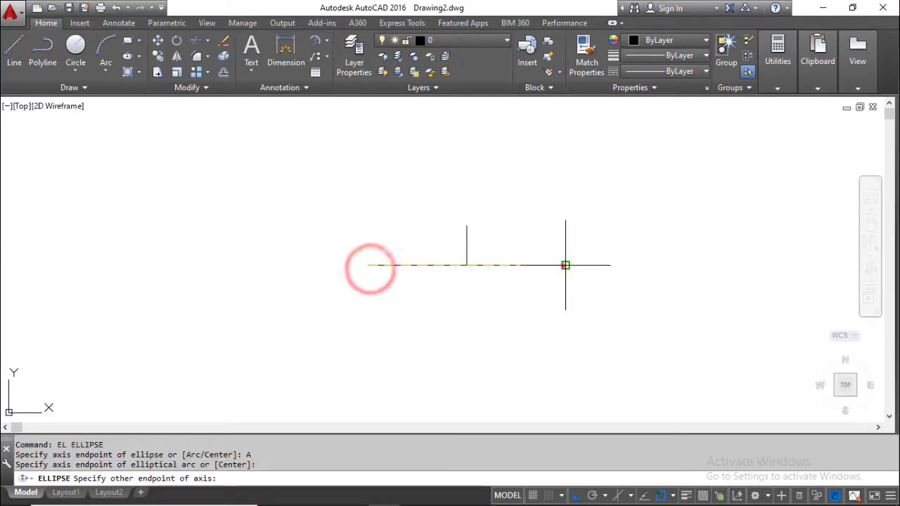
left_click(565, 265)
left_click(466, 226)
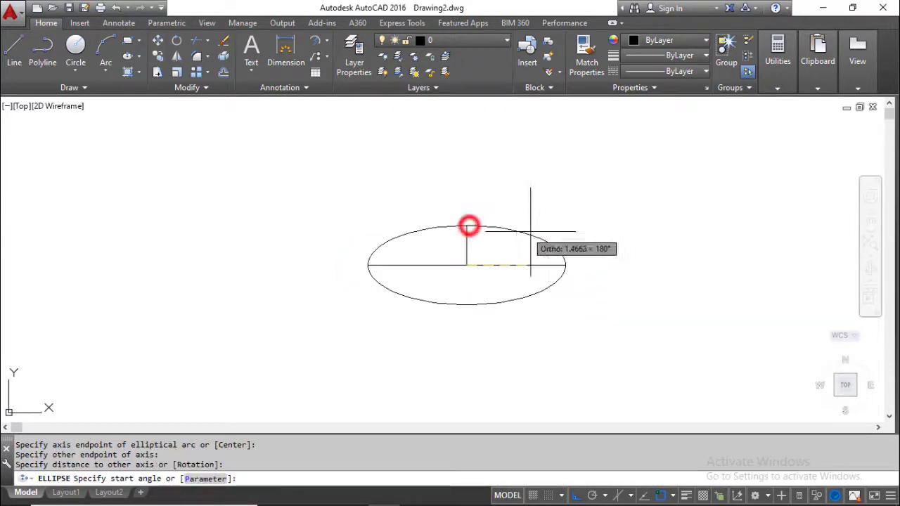
left_click(565, 265)
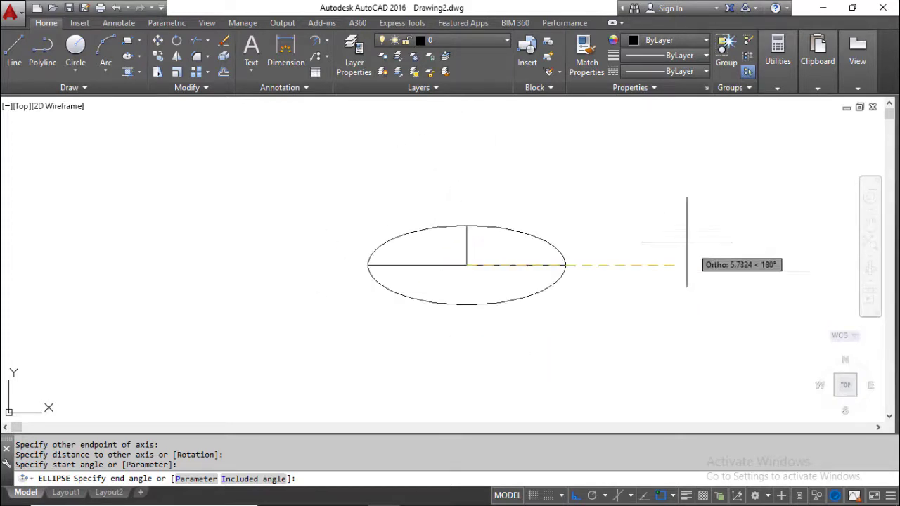
left_click(487, 332)
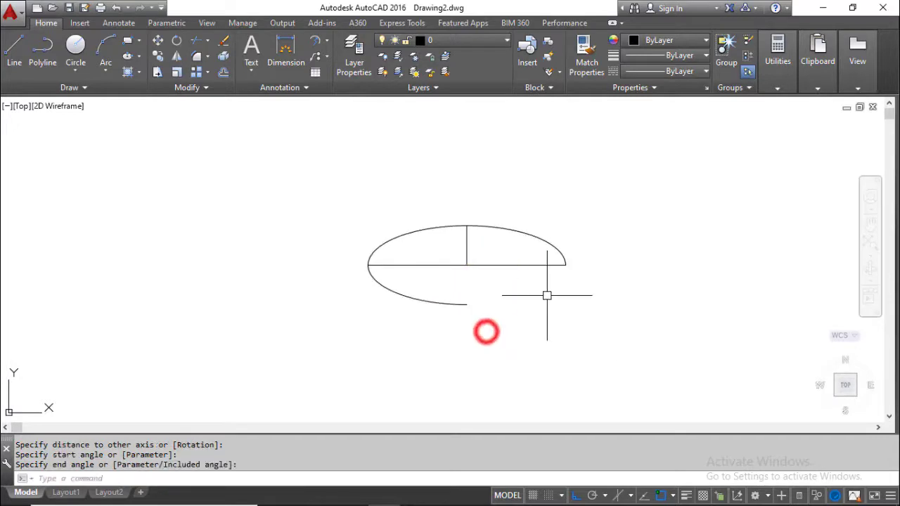
- Erase the two guide lines and the elliptical arc
left_click(533, 236)
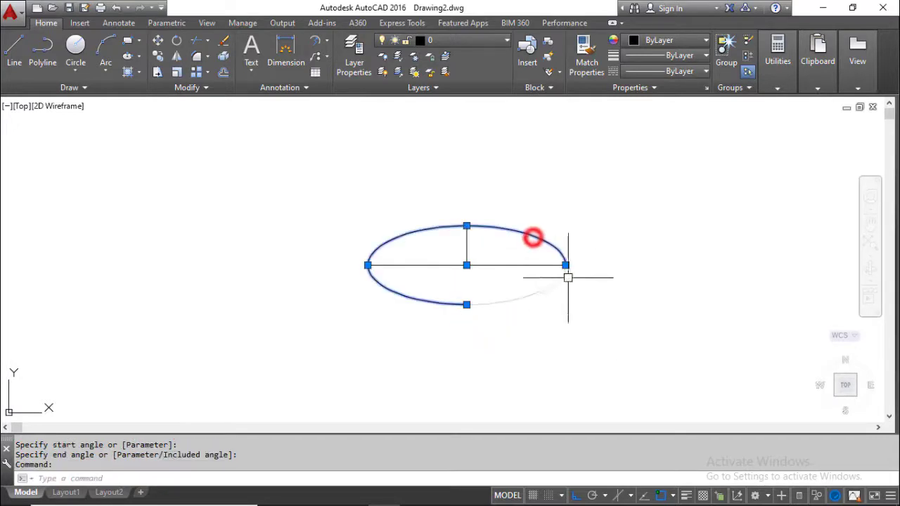
key("Escape")
left_click(492, 277)
left_click(438, 237)
type("e")
key("Return")
left_click(503, 231)
type("e")
key("Return")
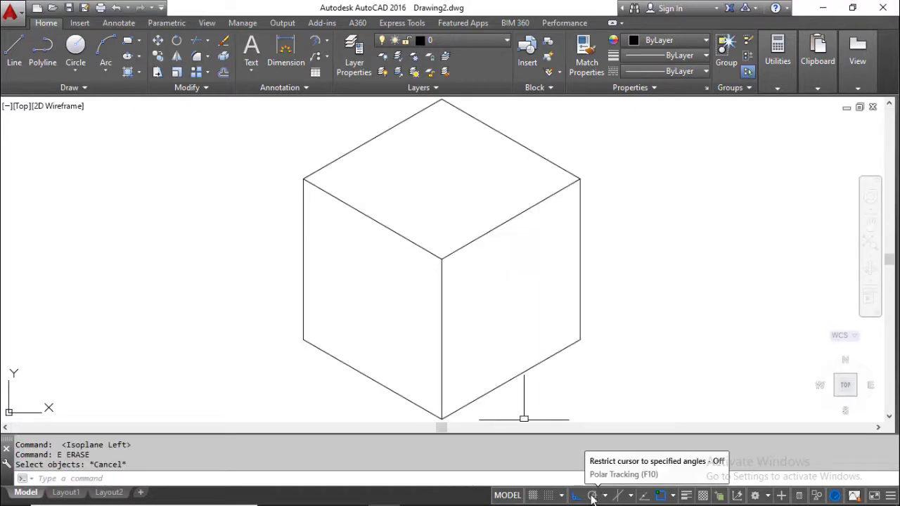
- Set the snap type to Isometric snap in the drafting settings
right_click(593, 496)
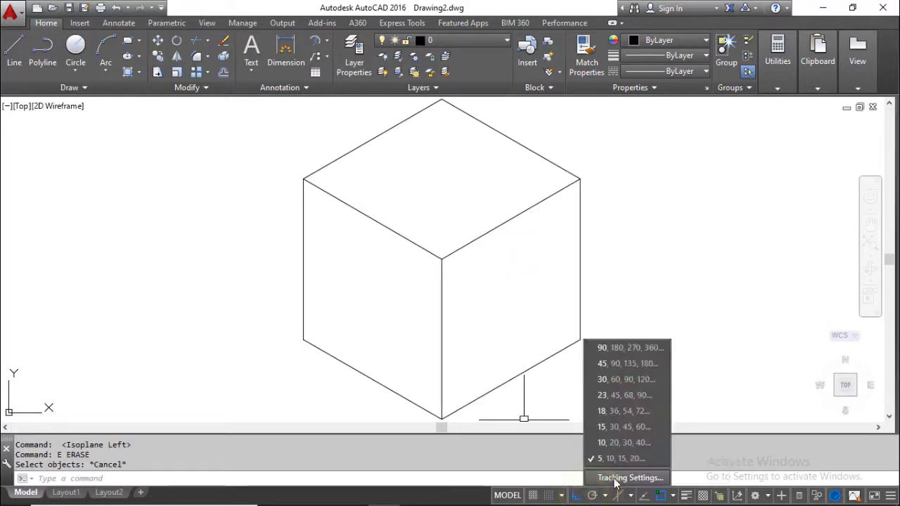
left_click(614, 477)
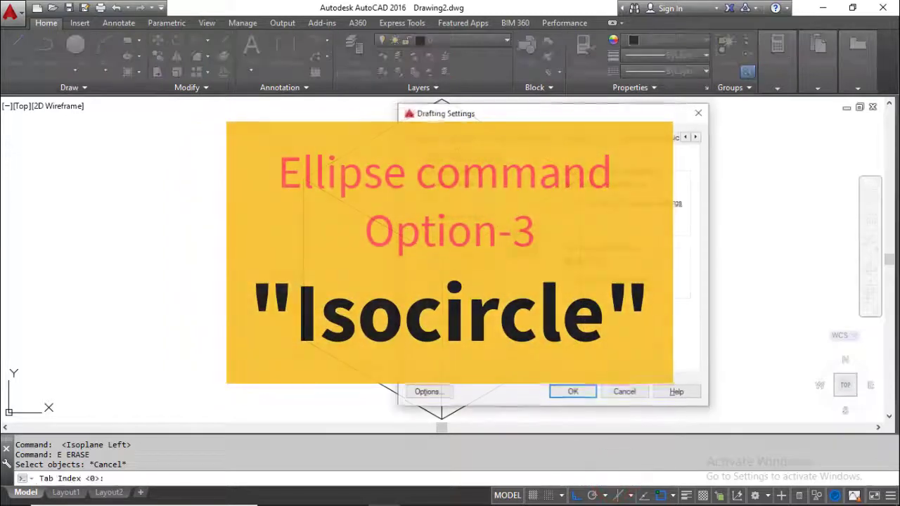
left_click(450, 135)
left_click(475, 333)
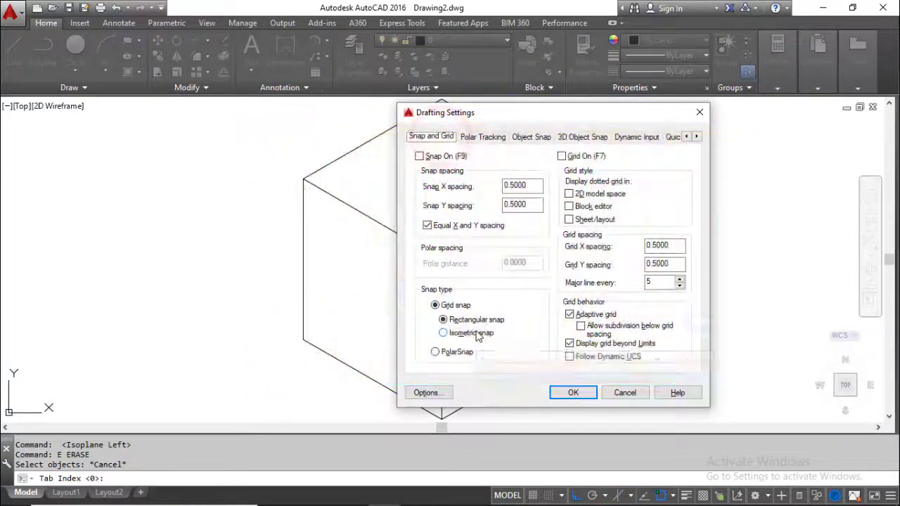
left_click(572, 392)
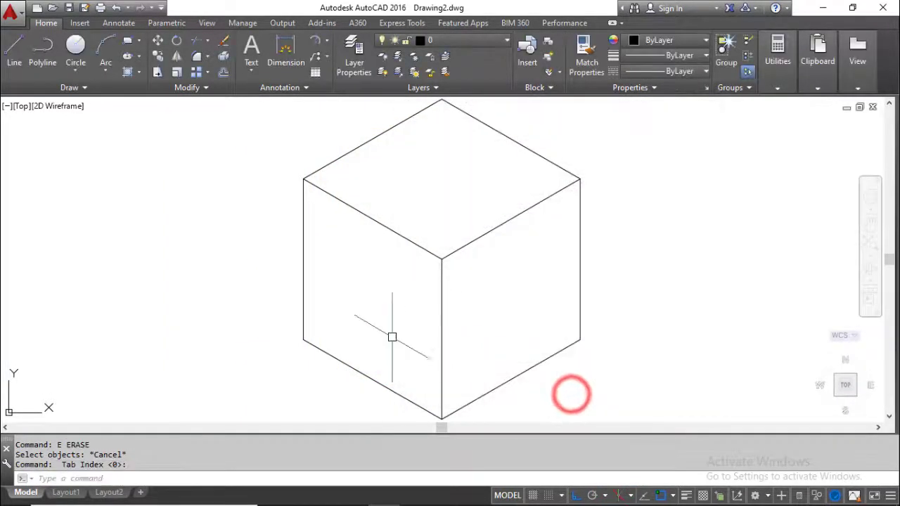
middle_click_drag(478, 358, 509, 322)
key("Escape")
key("Escape")
type("el")
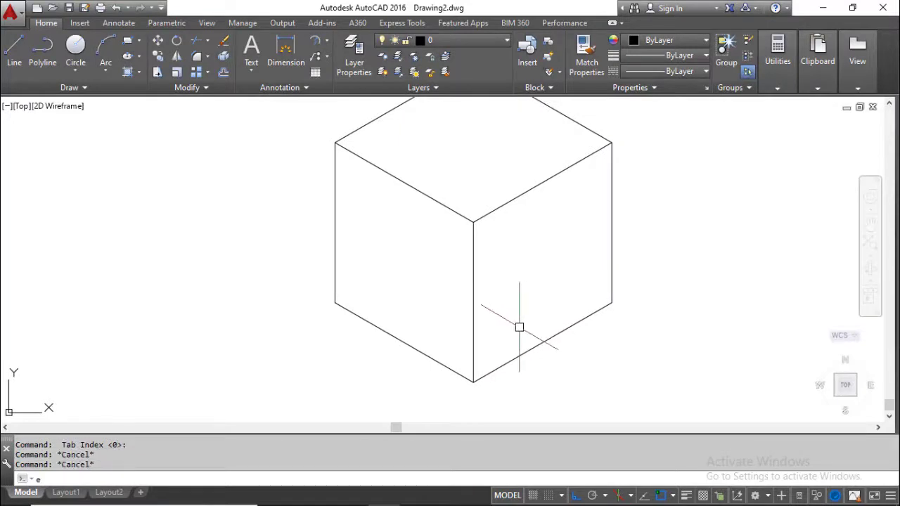
key("Return")
key("Escape")
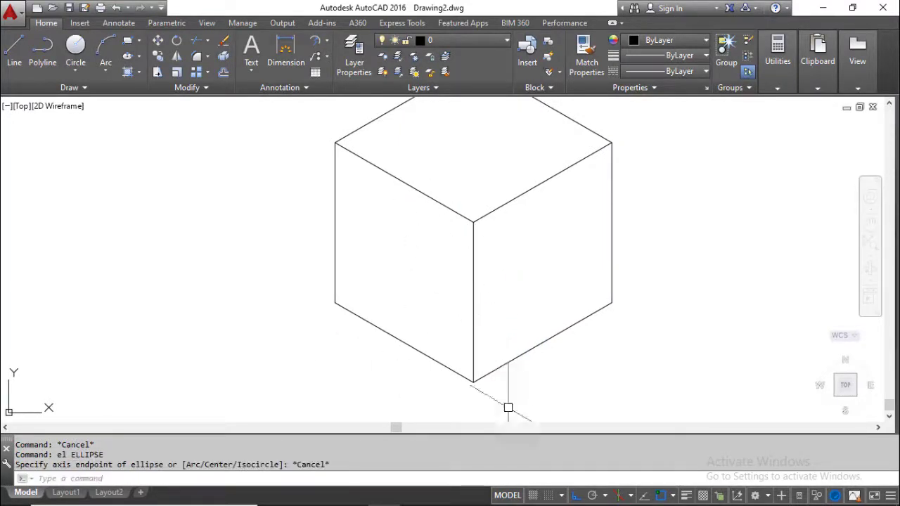
- Check the selected snap type in the drafting settings
left_click(577, 496)
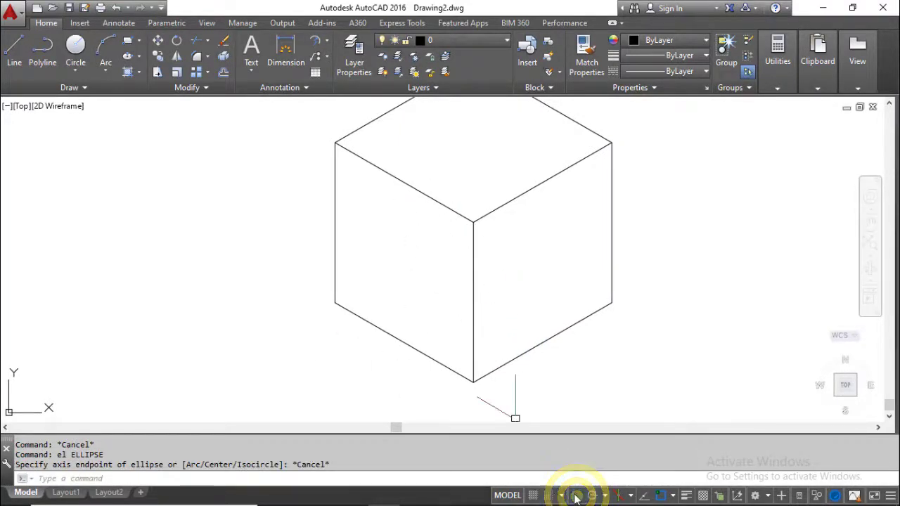
left_click(604, 495)
left_click(604, 476)
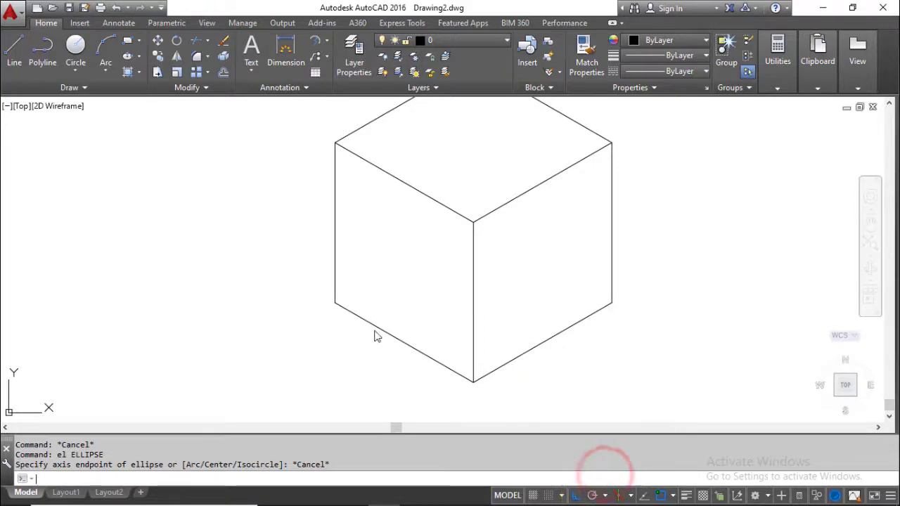
left_click(437, 137)
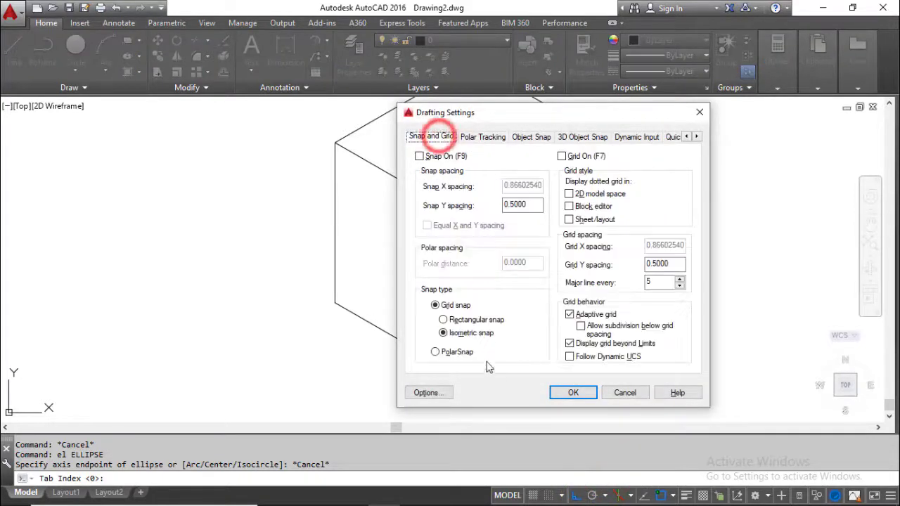
left_click(571, 393)
key("Escape")
type("el")
key("Return")
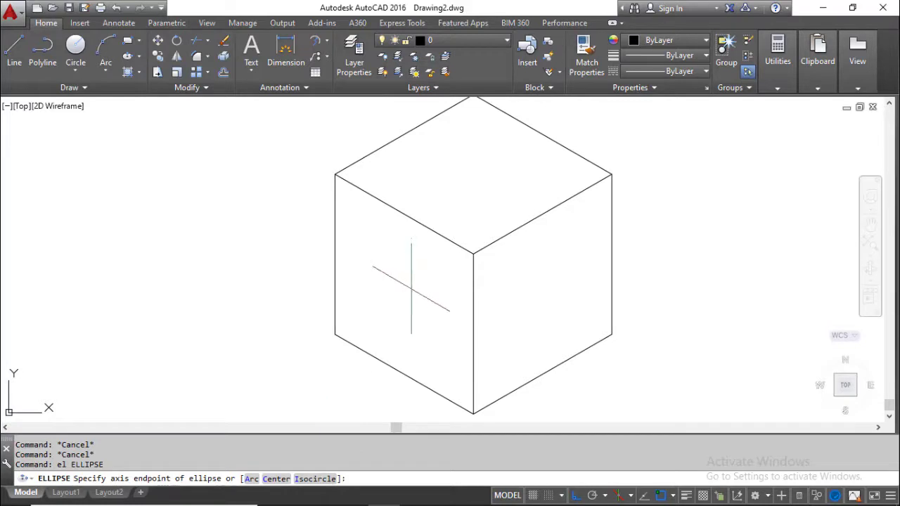
middle_click_drag(440, 270, 454, 290)
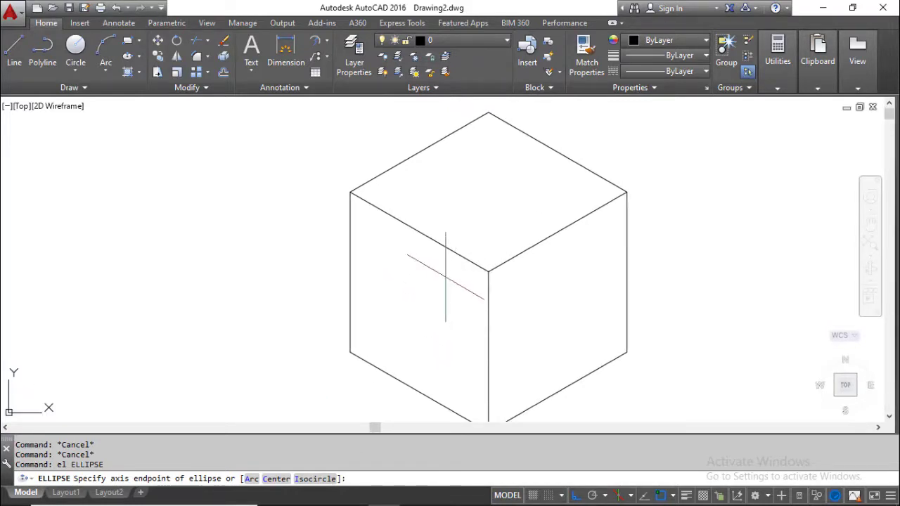
key("Escape")
key("Escape")
- Draw two crossing guide lines on the cube's left face, joining the midpoints of its opposite edges
scroll(453, 267, "down", 4)
type("l")
key("Return")
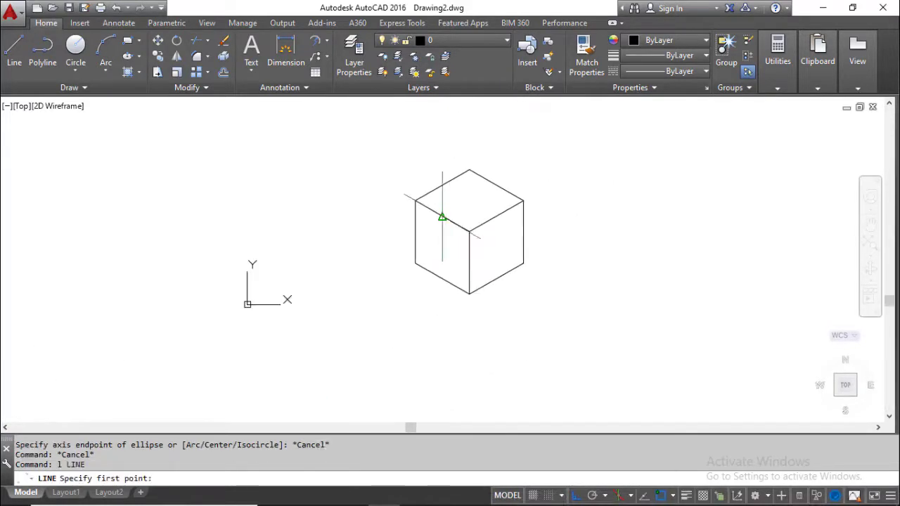
left_click(442, 217)
left_click(442, 277)
key("Escape")
key("Return")
left_click(416, 233)
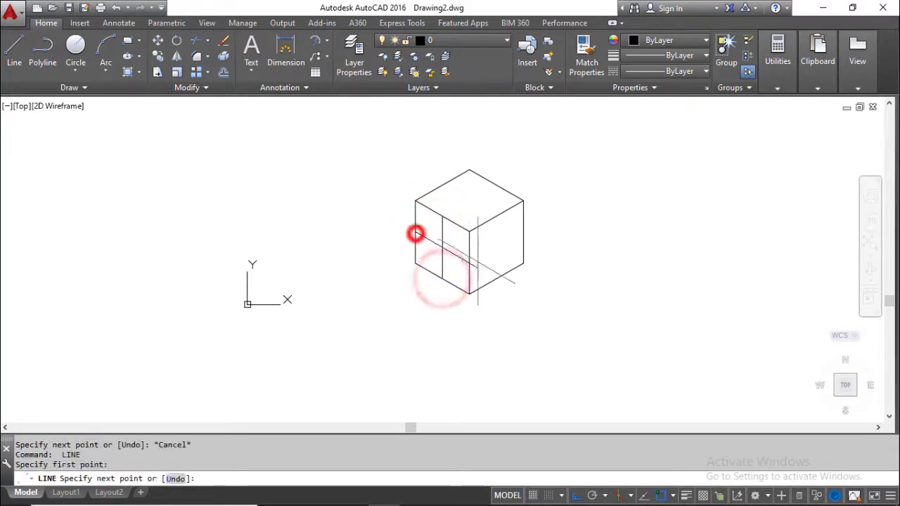
left_click(468, 263)
key("Escape")
scroll(446, 246, "up", 4)
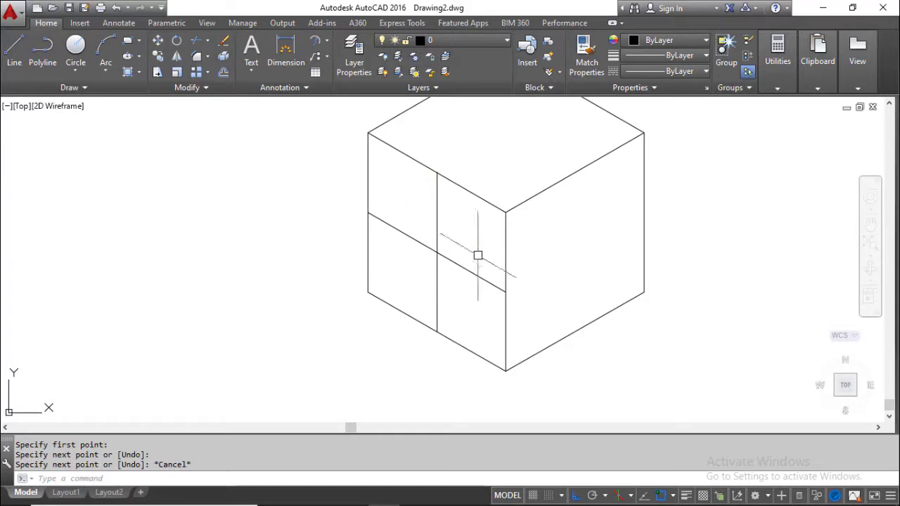
- Draw an isocircle of radius 3 on the cube's left face, centered where the two guide lines cross
mouse_move(434, 237)
middle_mouse_down()
mouse_move(414, 285)
mouse_move(440, 279)
mouse_move(456, 261)
middle_mouse_up()
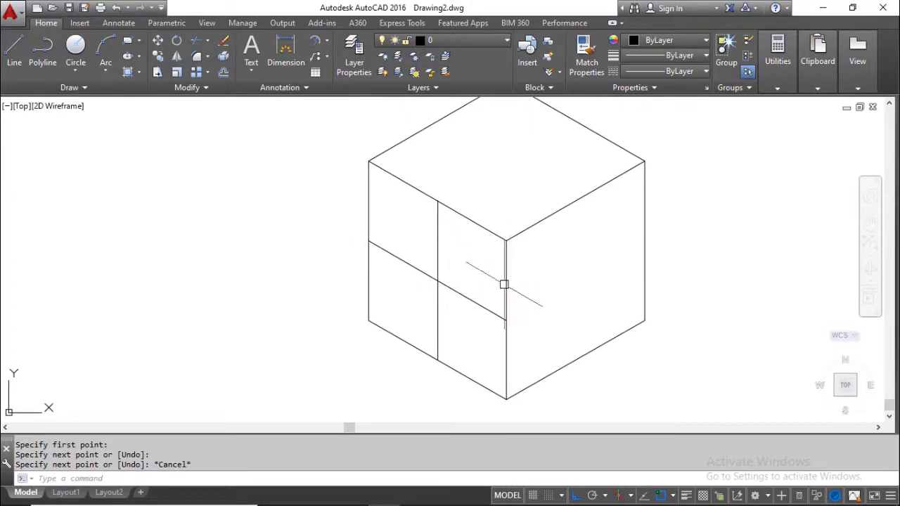
key("Escape")
type("el")
key("Return")
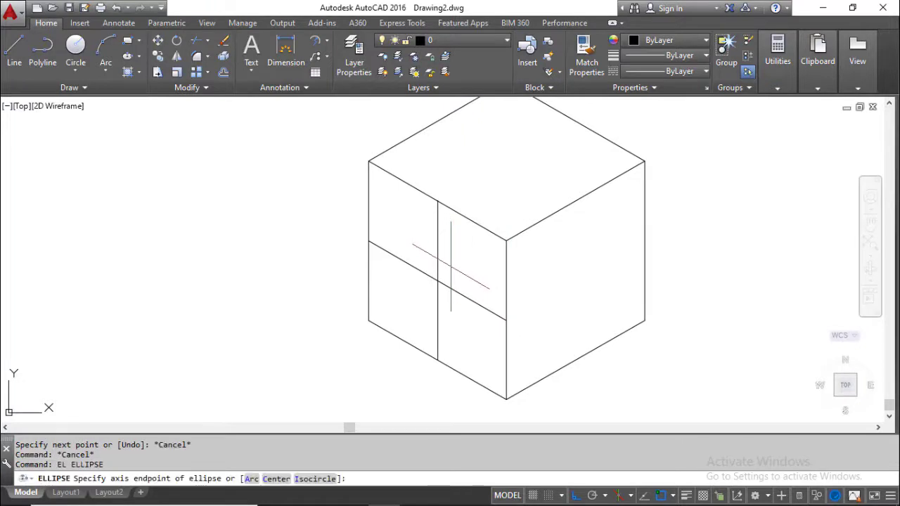
left_click(320, 479)
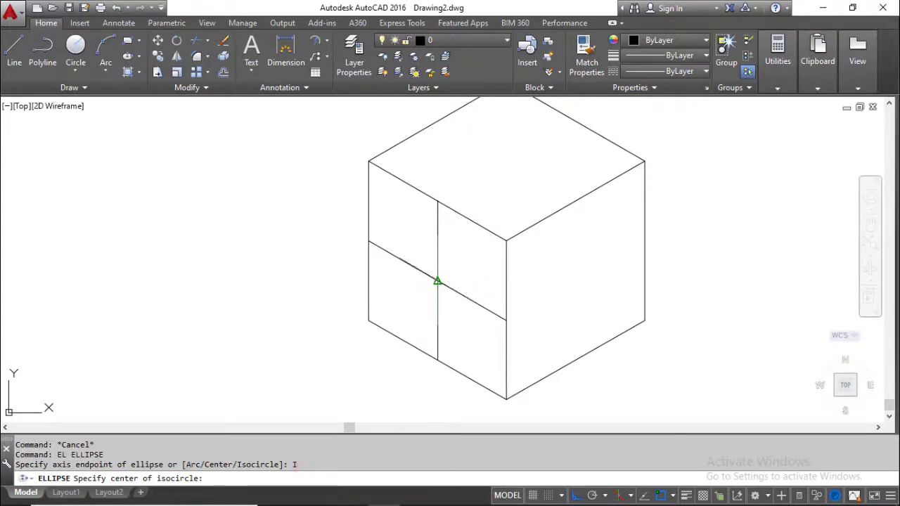
left_click(437, 280)
type("3")
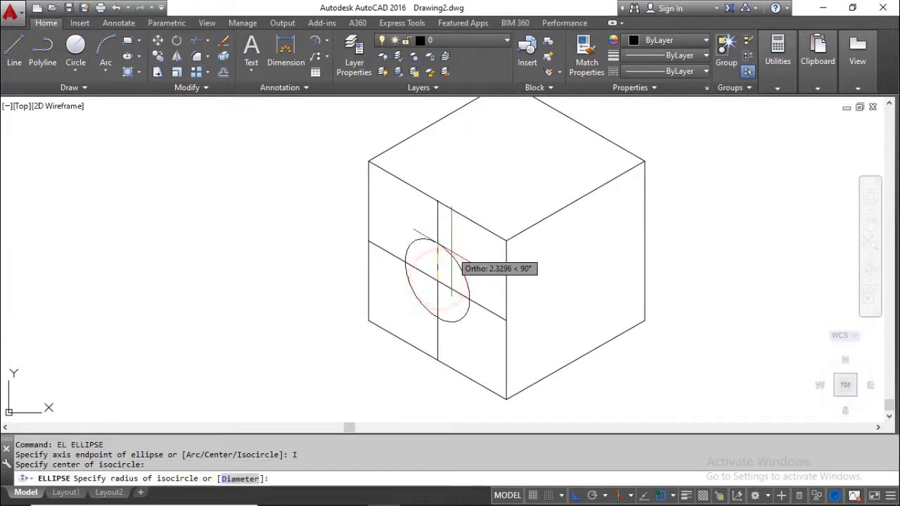
key("Return")
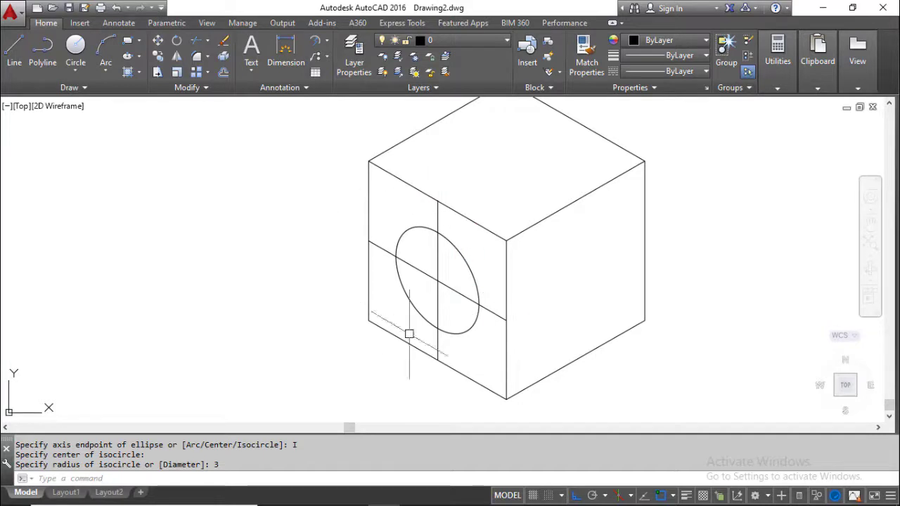
- Erase the two guide lines inside the isocircle on the left face
left_click(444, 281)
left_click(445, 271)
left_click(424, 286)
type("e")
key("Return")
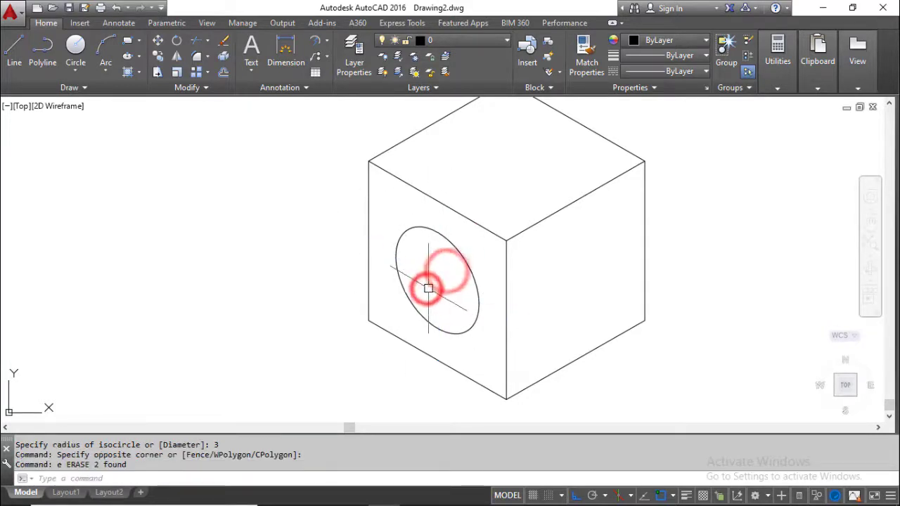
key("Escape")
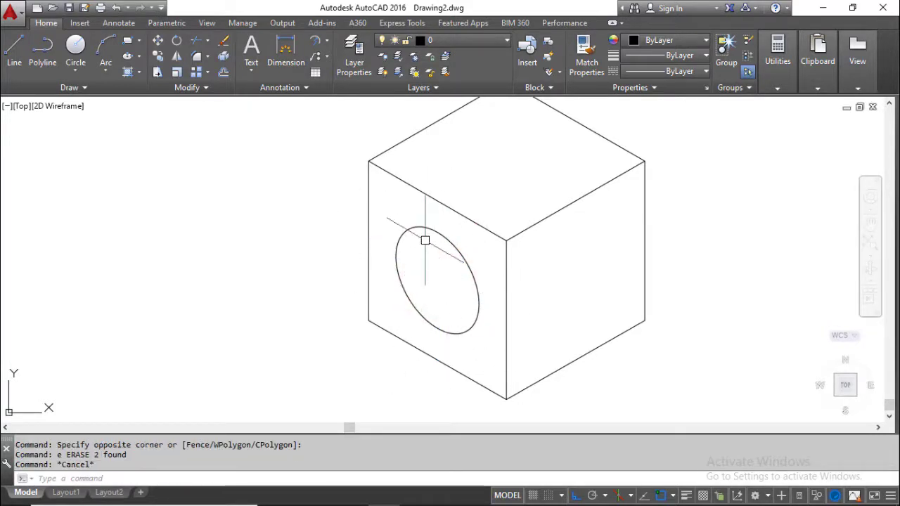
type("e")
key("Return")
key("Escape")
type("el")
key("Return")
left_click(284, 205)
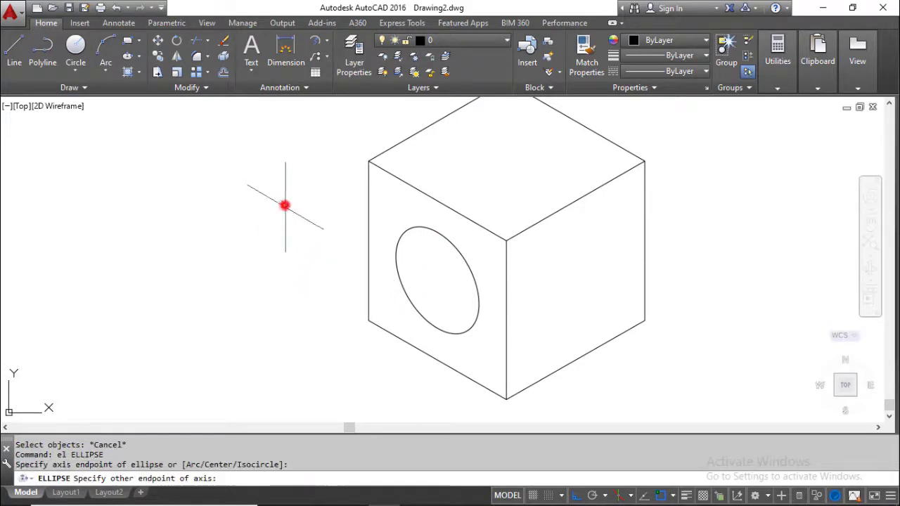
key("Escape")
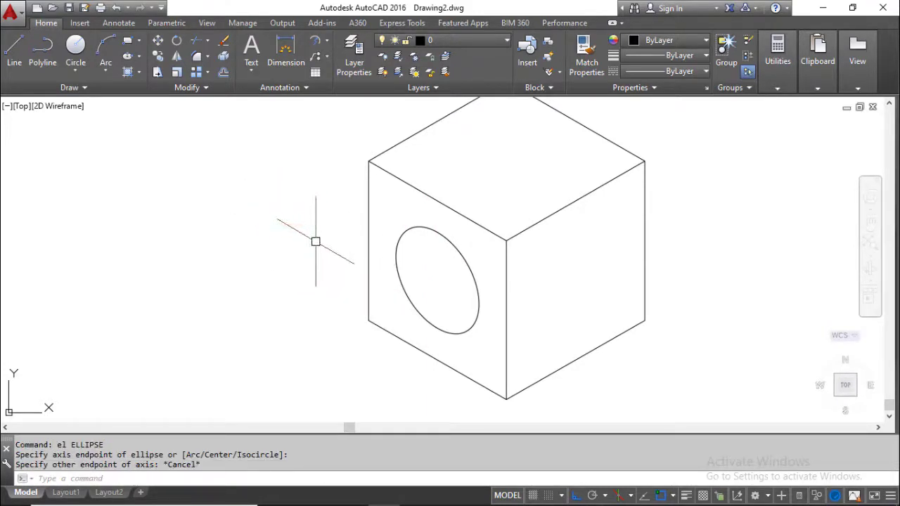
- Turn off Ortho mode
key("F8")
key("Escape")
key("Escape")
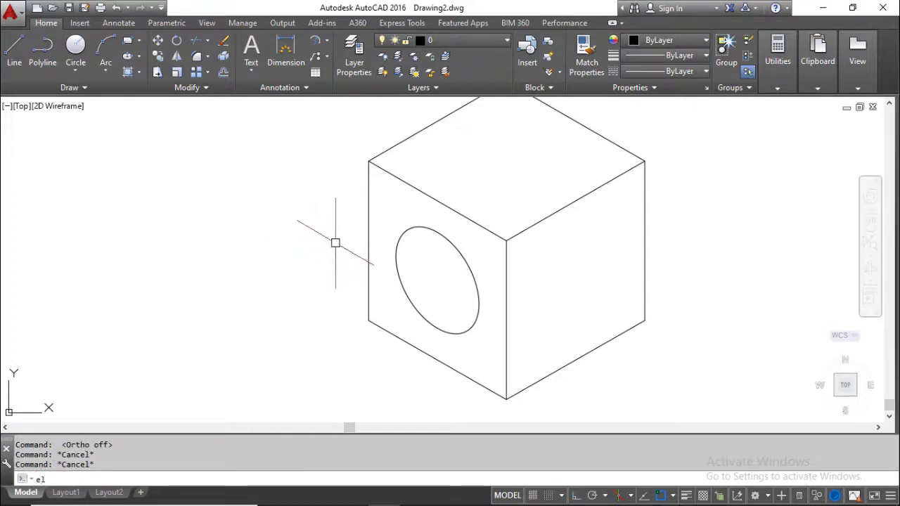
- Draw a plain ellipse over the left face's isocircle by picking both ends of its long axis and the short-axis distance
type("el")
key("Return")
left_click(406, 230)
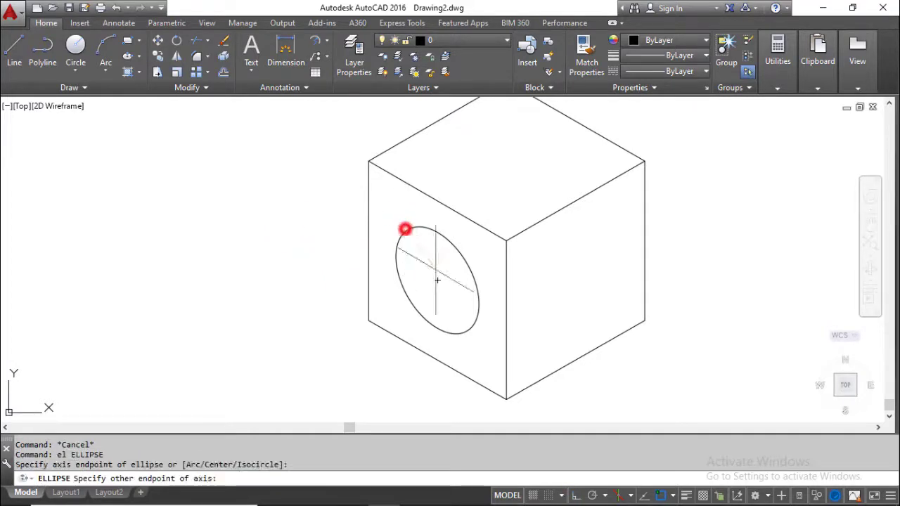
left_click(464, 328)
left_click(460, 255)
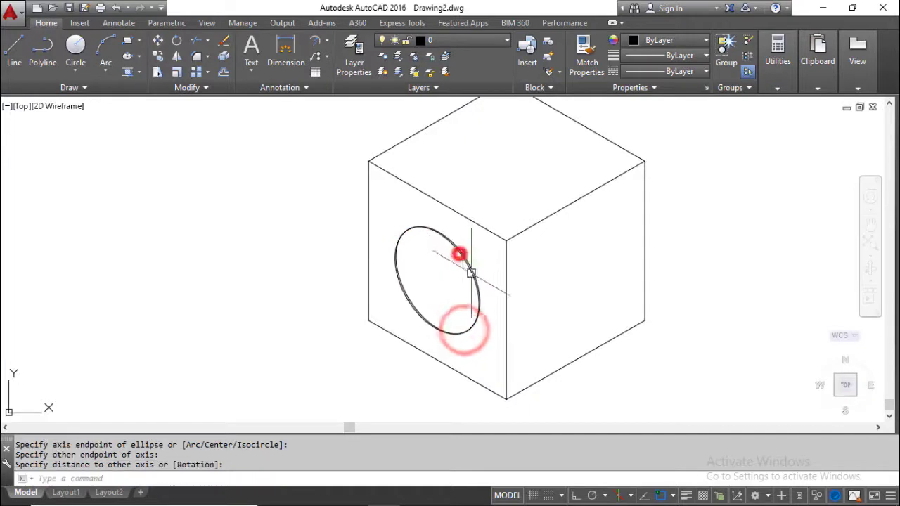
- Move the last drawn ellipse off the cube's left face into the empty space beside it
type("m")
key("Return")
type("l")
key("Return")
key("Return")
left_click(448, 276)
left_click(312, 221)
- Erase the plain ellipse beside the cube
left_click(331, 205)
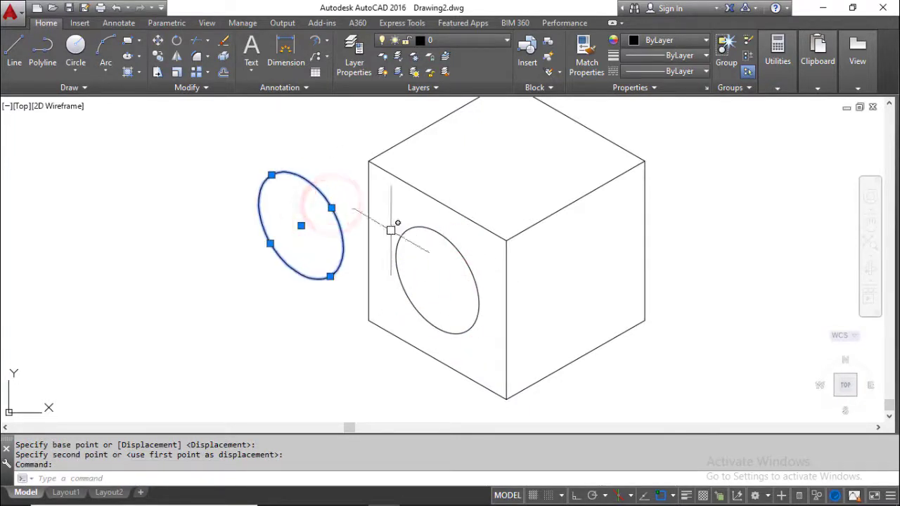
type("e")
key("Return")
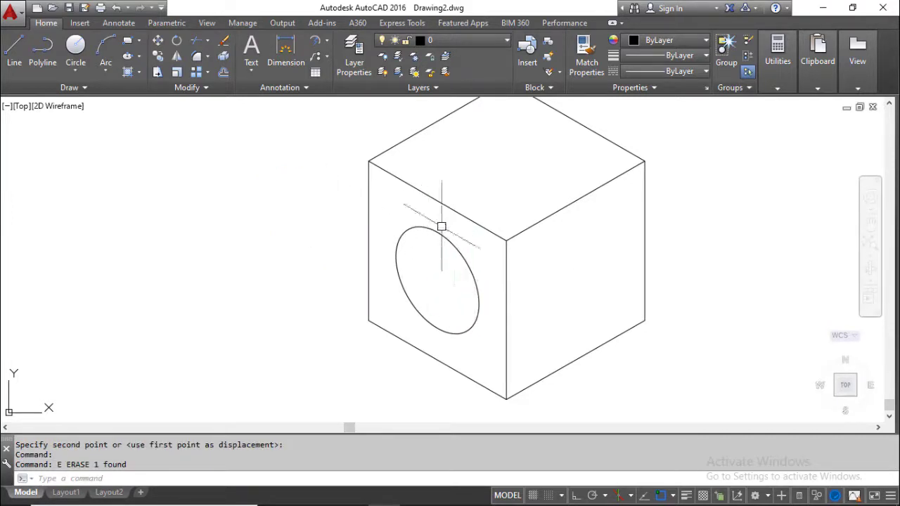
key("Escape")
key("Escape")
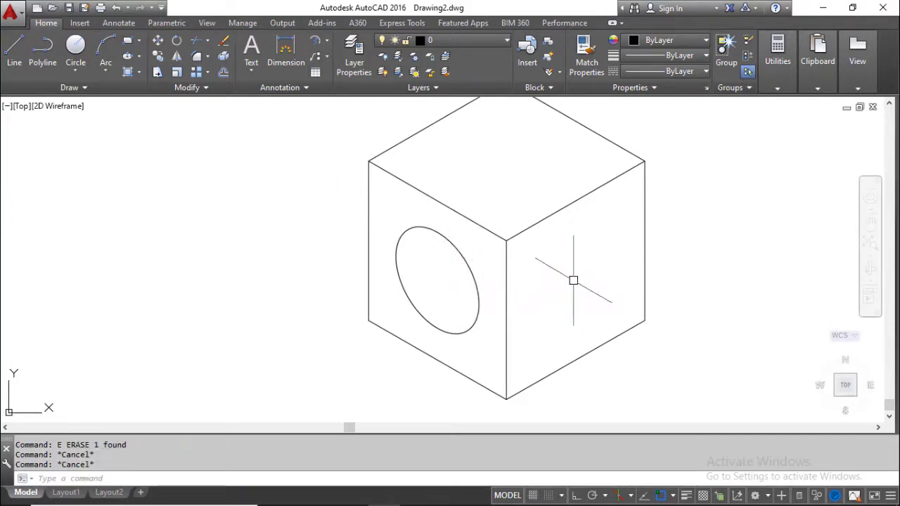
- Draw a vertical guide line on the cube's right face between the midpoints of its upper and lower edges
type("l")
key("Return")
left_click(575, 201)
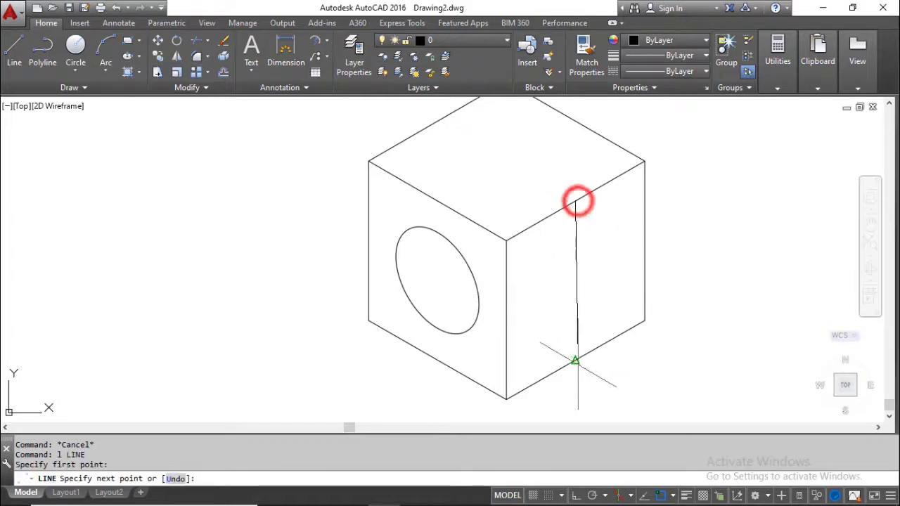
left_click(575, 361)
key("Escape")
left_click(576, 359)
left_click(578, 279)
key("Escape")
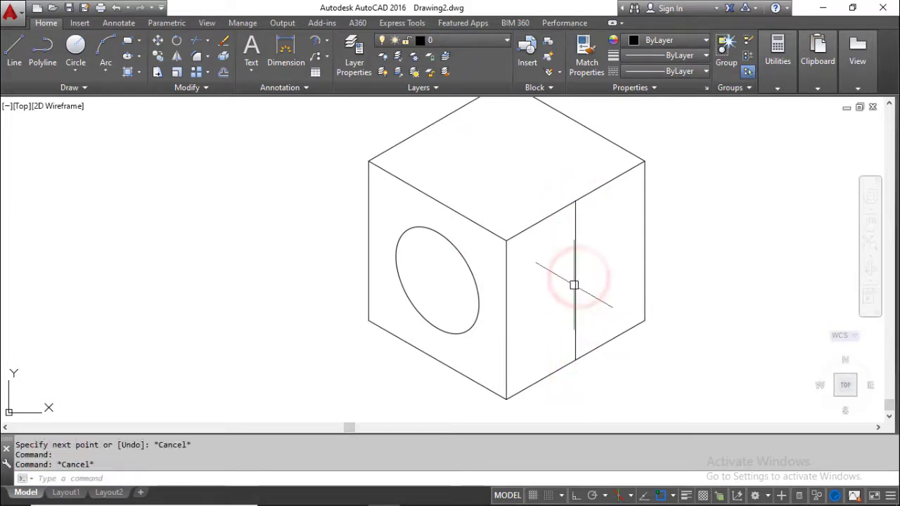
- Draw an isocircle of radius 3 on the cube's right face, centred on the guide line's midpoint, with the right isoplane active
key("Return")
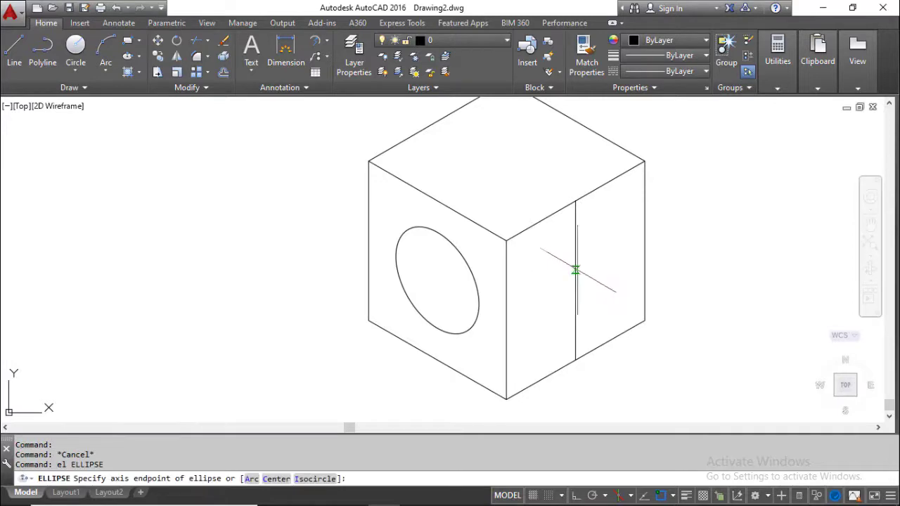
left_click(315, 479)
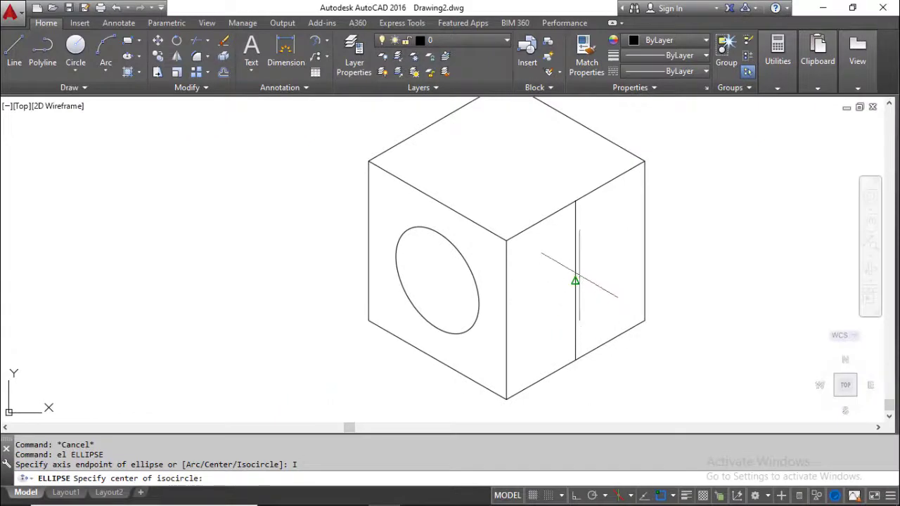
left_click(576, 281)
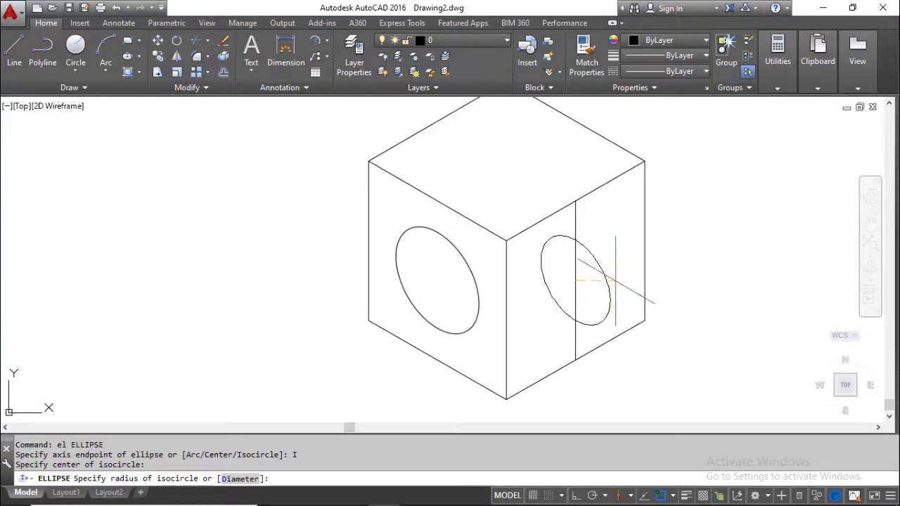
key("F5")
key("F5")
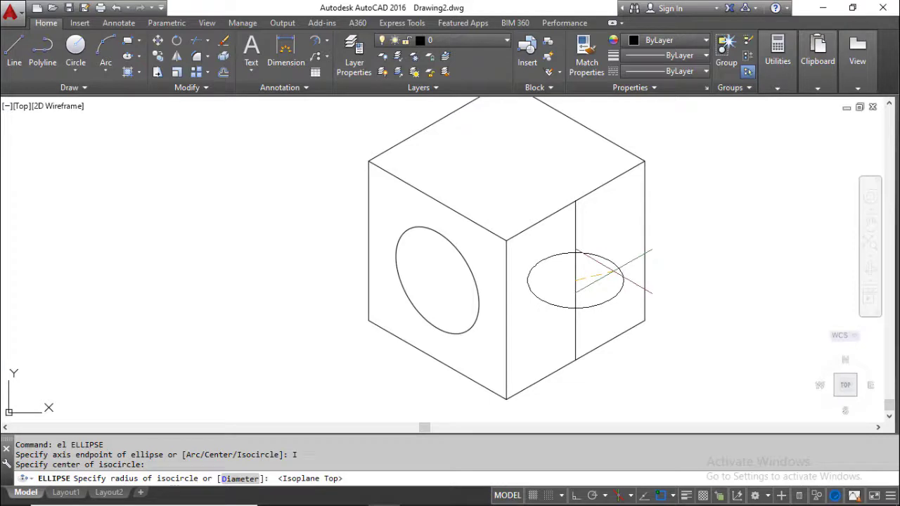
key("F5")
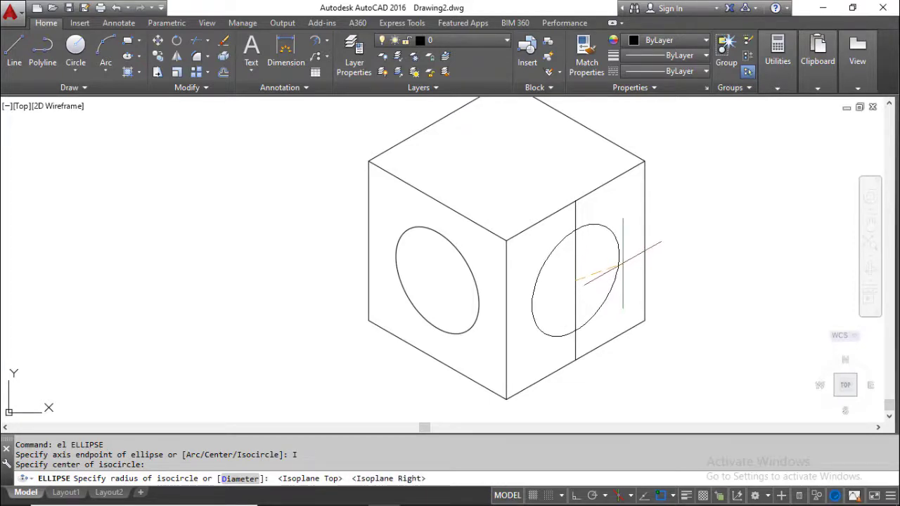
type("3")
key("Return")
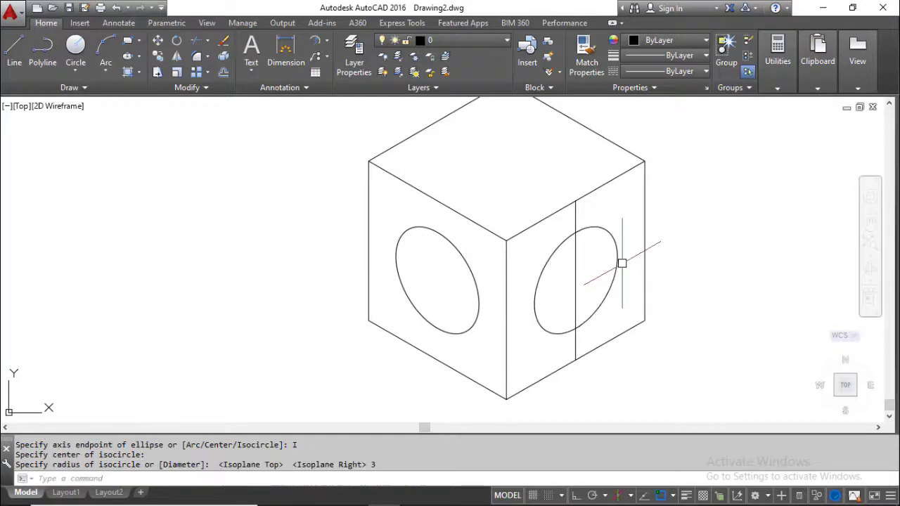
- Erase the vertical guide line on the cube's right face
left_click(574, 282)
type("e")
key("Return")
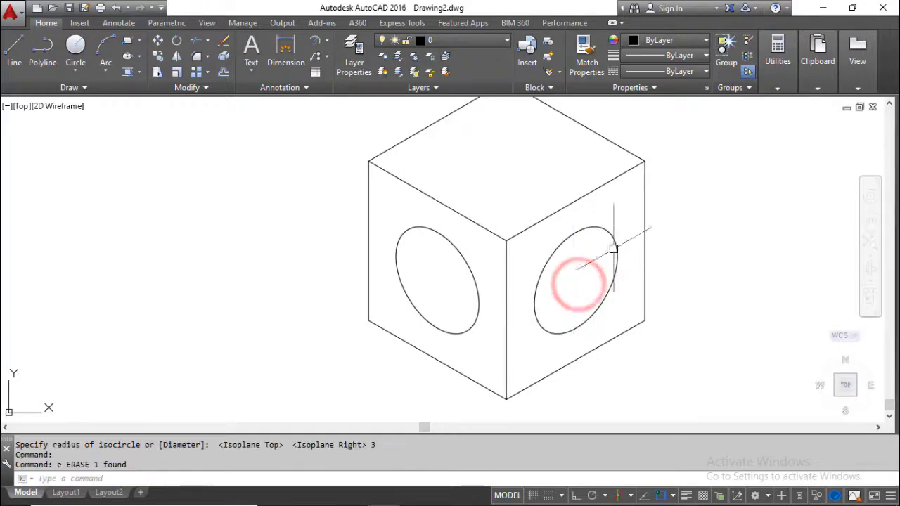
- Draw a guide line across the cube's top face between the midpoints of its front-left and back-right edges
middle_click_drag(613, 243, 605, 313)
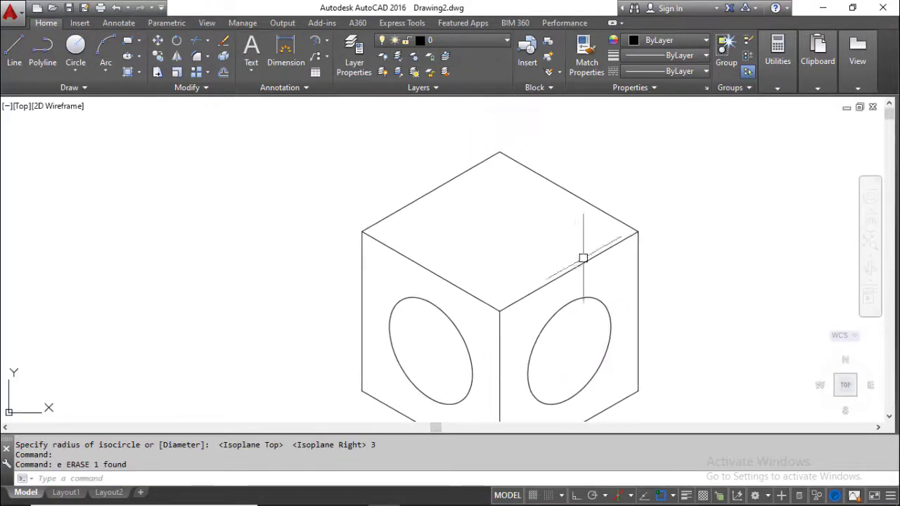
type("l")
key("Return")
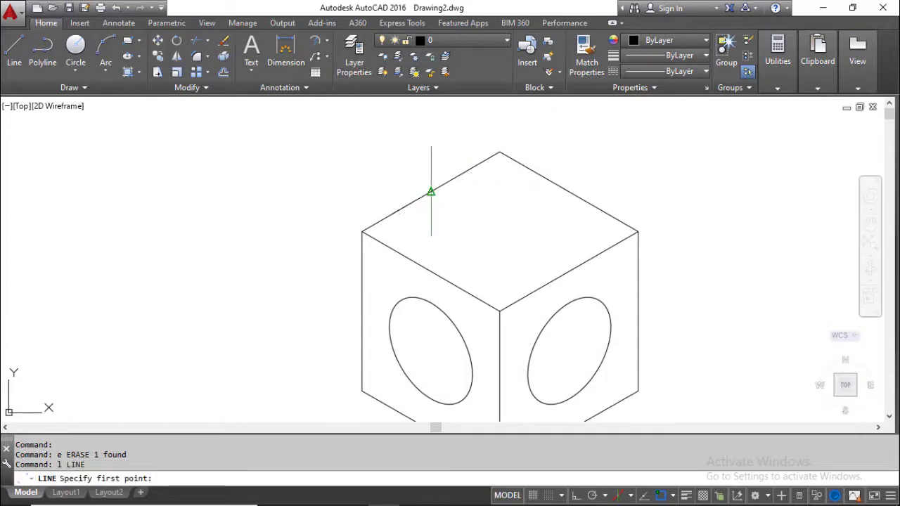
left_click(430, 271)
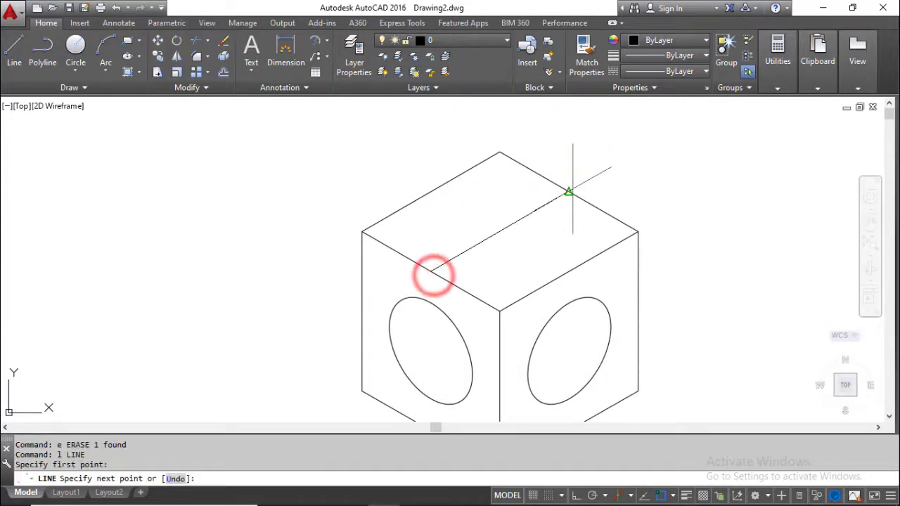
key("Escape")
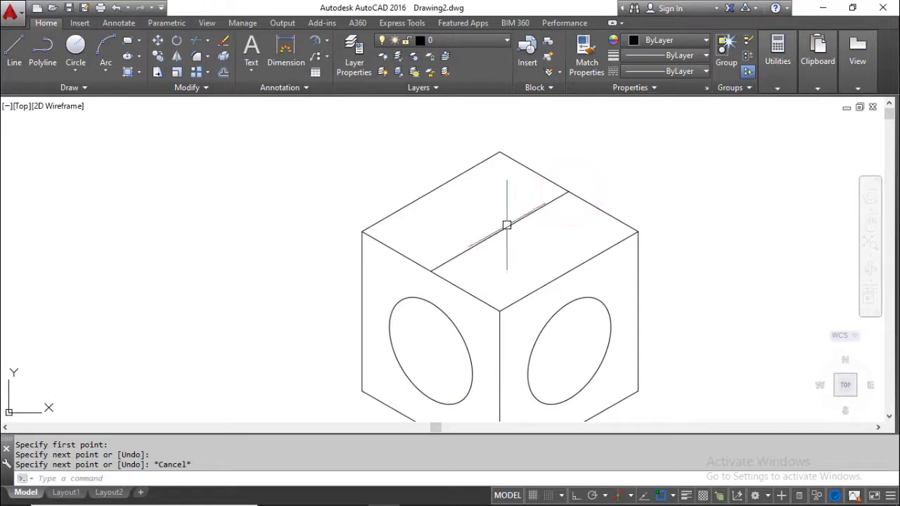
key("Escape")
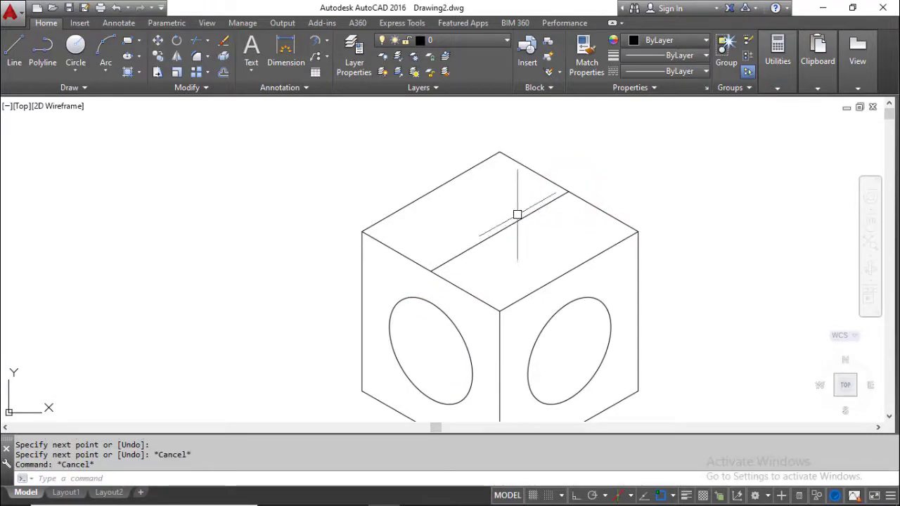
key("Escape")
- Draw an isocircle of radius 3 on the cube's top face, centred on the guide line's midpoint, with the top isoplane active
type("el")
key("Return")
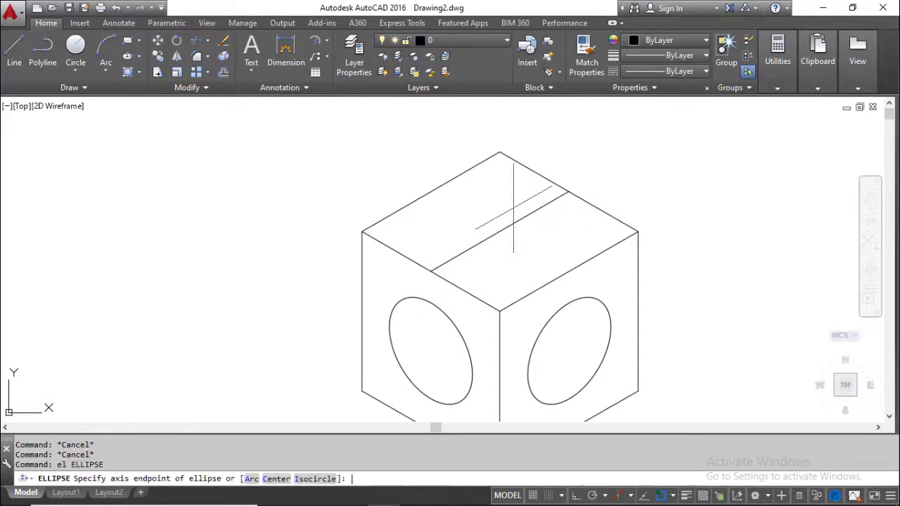
left_click(314, 478)
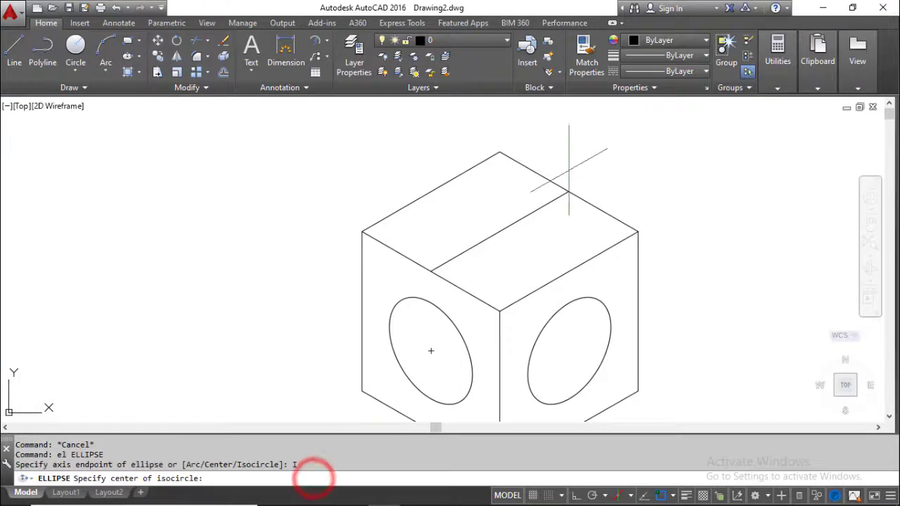
left_click(499, 232)
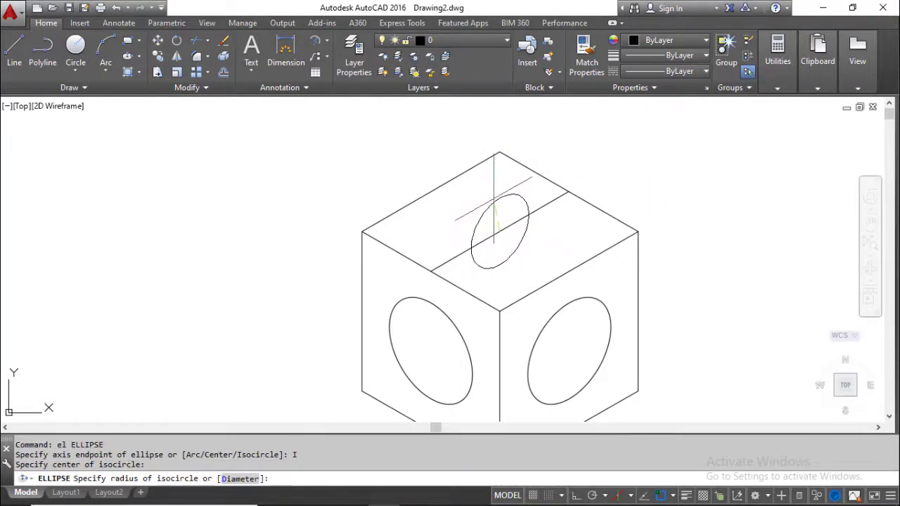
key("F5")
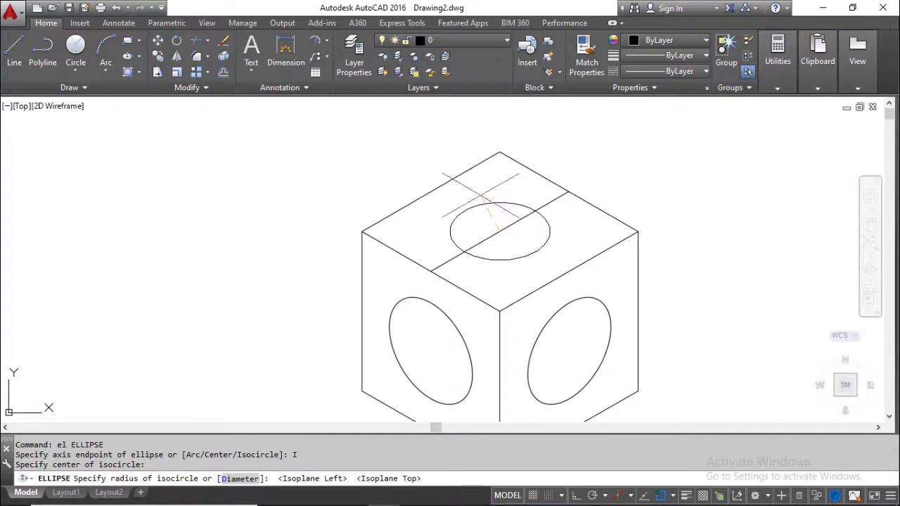
type("3")
key("Return")
- Erase the guide line across the cube's top face
left_click(518, 221)
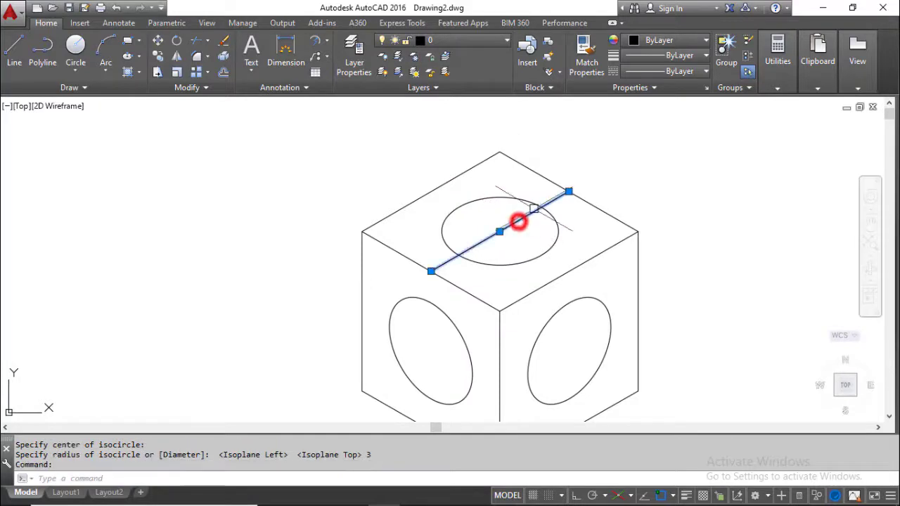
type("e")
key("Return")
- Cycle the cursor's isoplane through Right, Left, Top, Right and Left over the finished cube
middle_click_drag(507, 225, 518, 177)
scroll(517, 196, "down", 1)
scroll(518, 196, "up", 1)
scroll(518, 196, "down", 1)
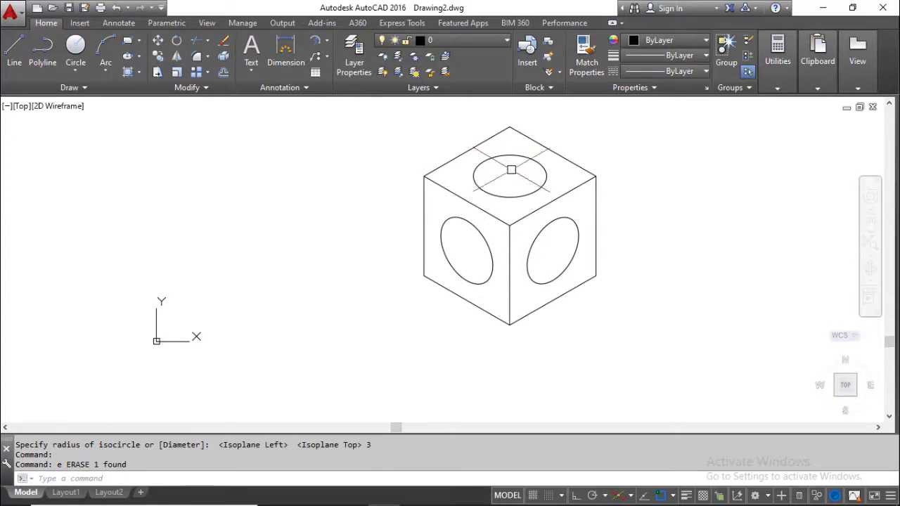
key("F5")
key("F5")
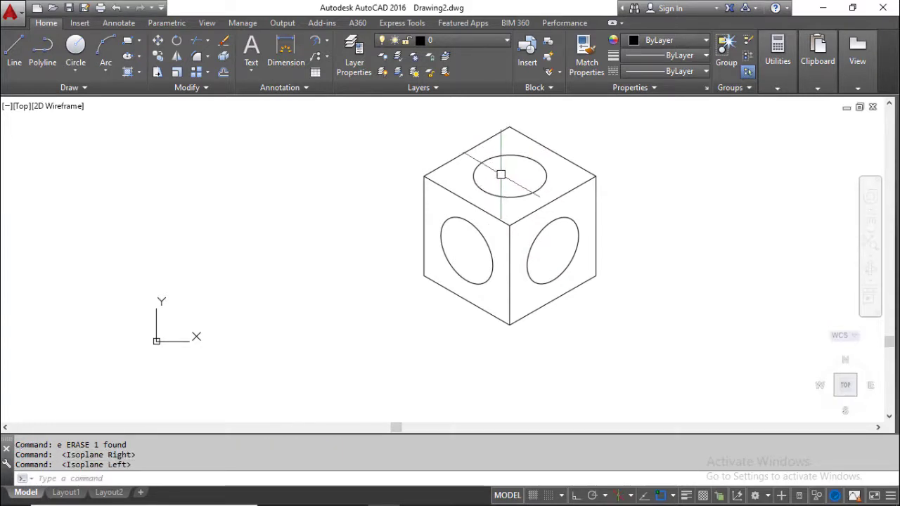
key("F5")
key("F5")
key("F5")
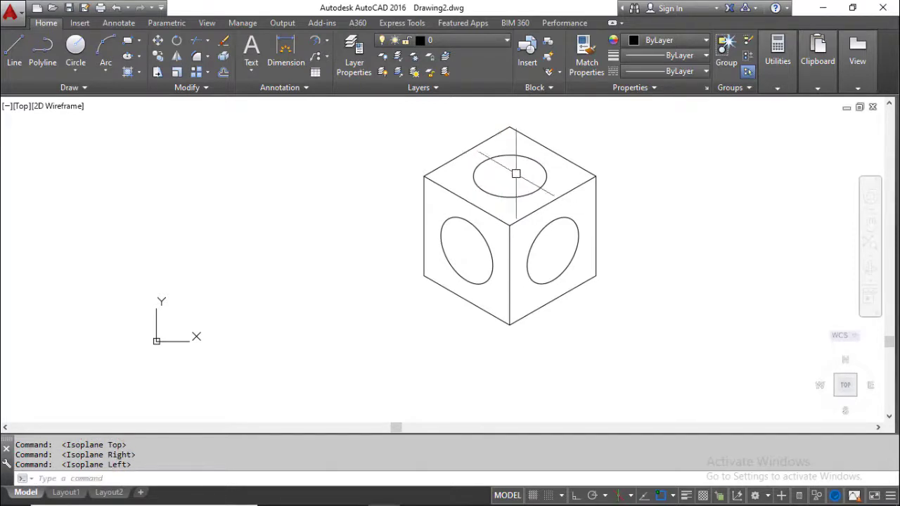
- Select the whole cube together with its three isocircles and erase it
middle_click_drag(520, 175, 478, 204)
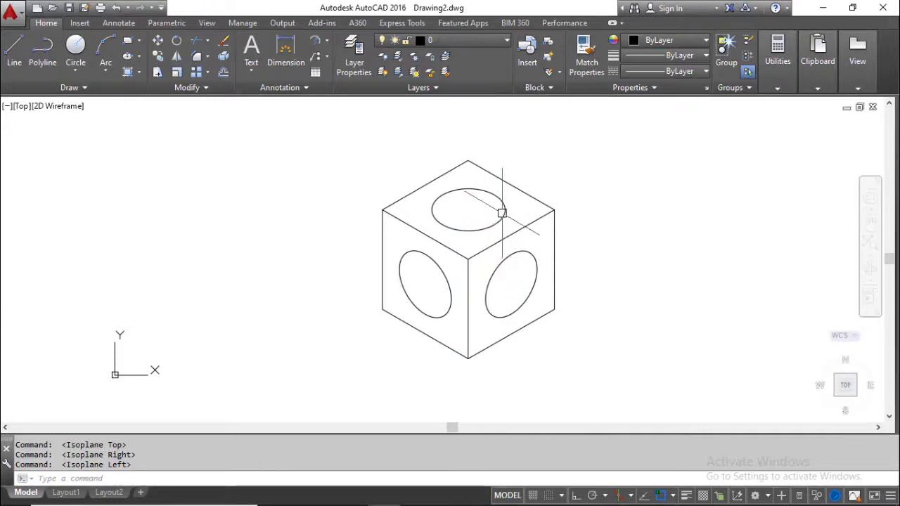
left_click(546, 139)
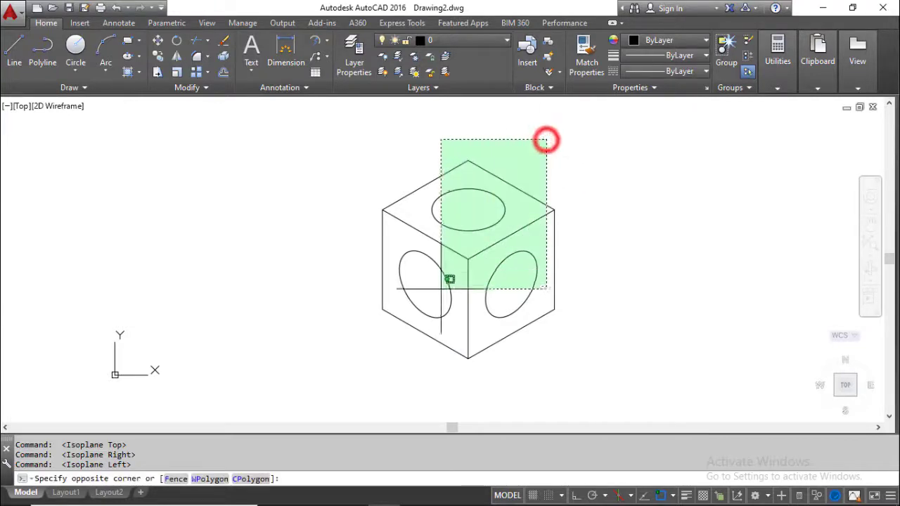
left_click(376, 357)
left_click(569, 208)
left_click(515, 289)
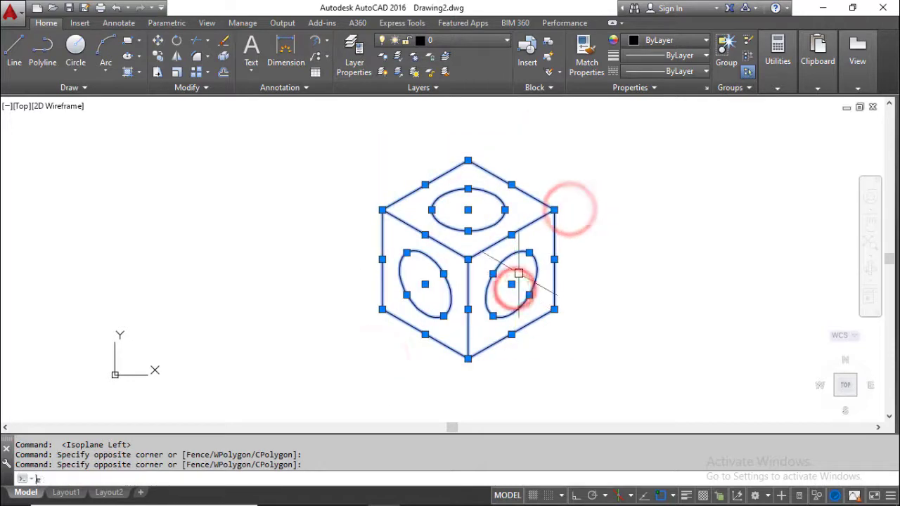
type("e")
key("Return")
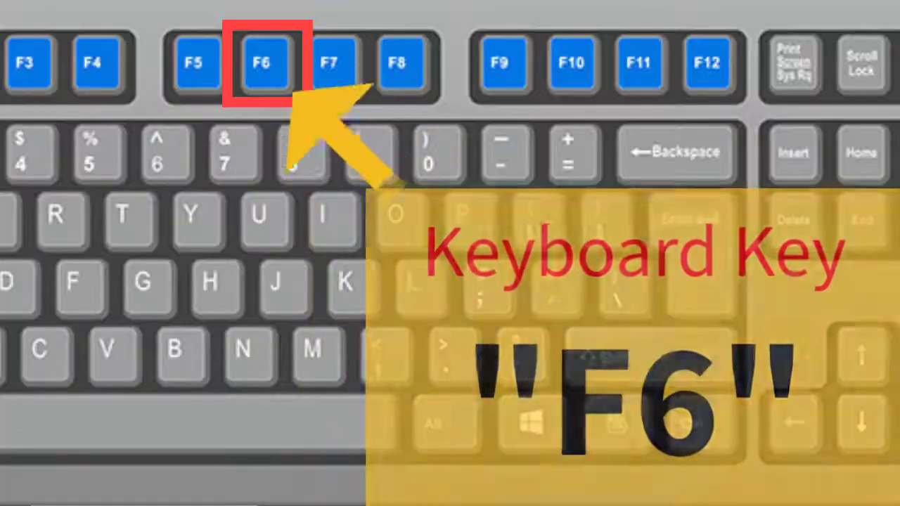
- Toggle Dynamic UCS on, off and on again
key("F6")
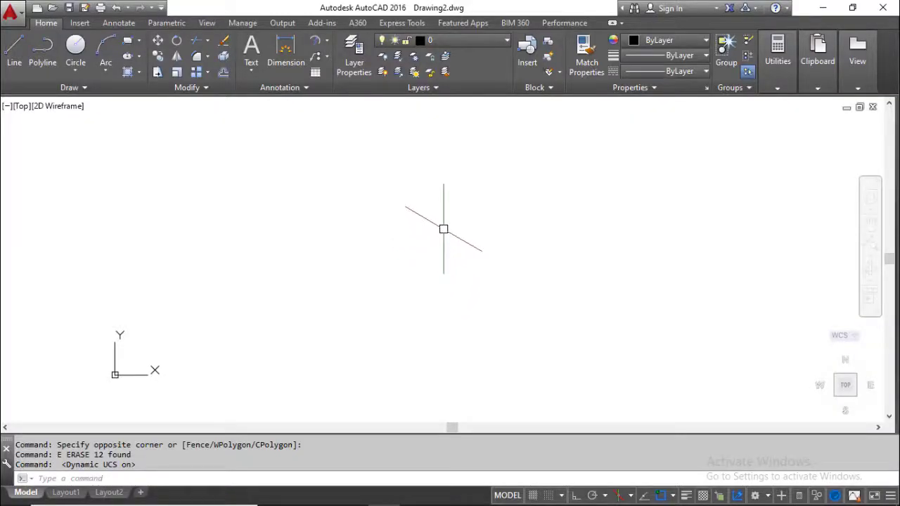
key("F6")
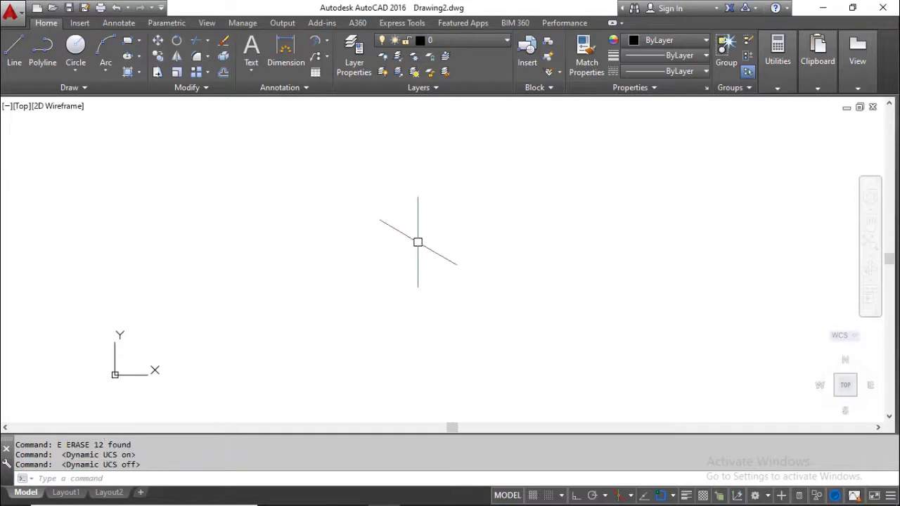
left_click(738, 495)
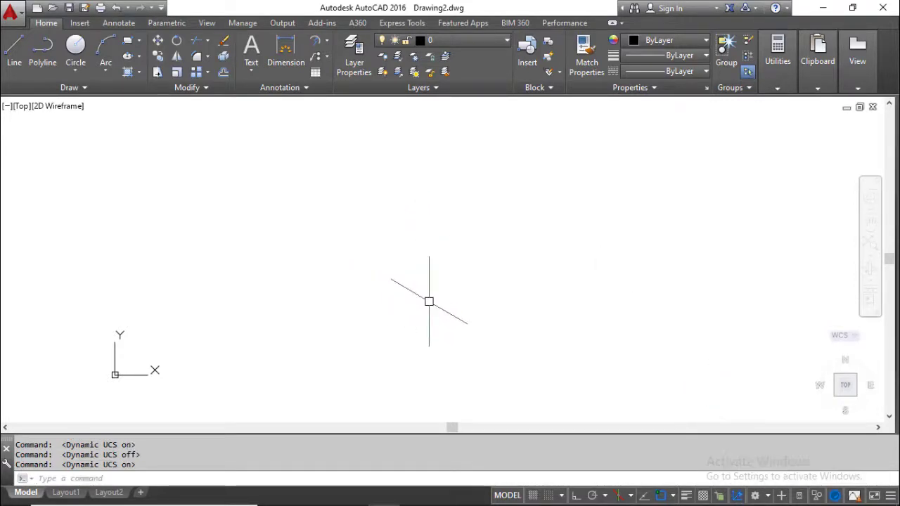
- Toggle the drawing grid on and off several times, leaving it on
key("F7")
key("F7")
key("F7")
key("F7")
key("F7")
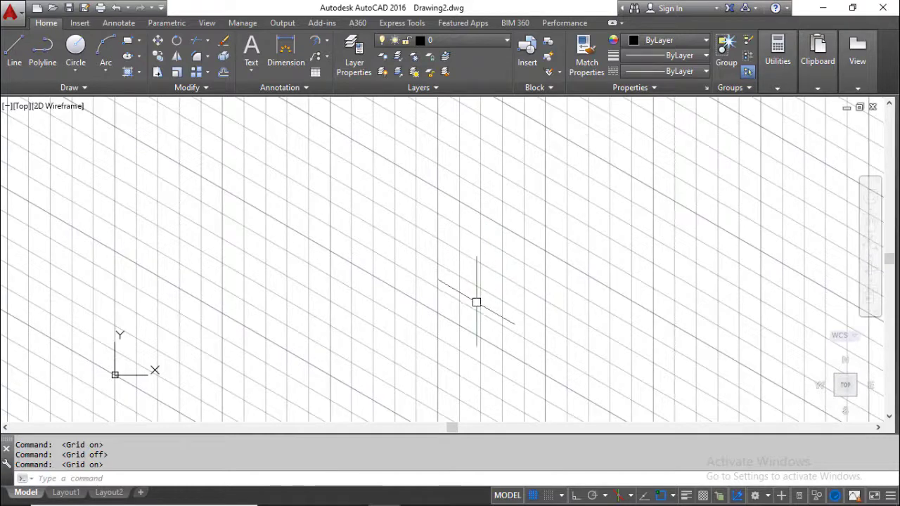
- Cycle the isometric grid through the Top, Right and Left isoplanes
key("F5")
scroll(485, 287, "down", 8)
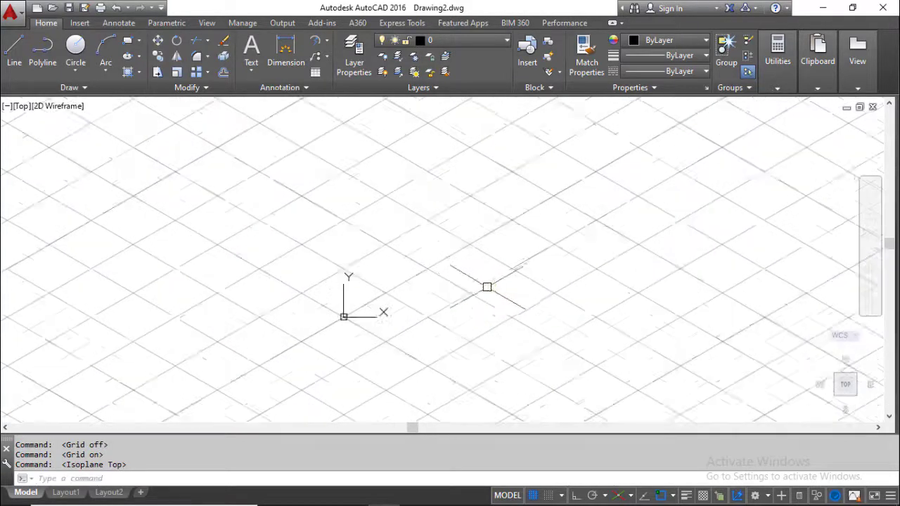
key("F5")
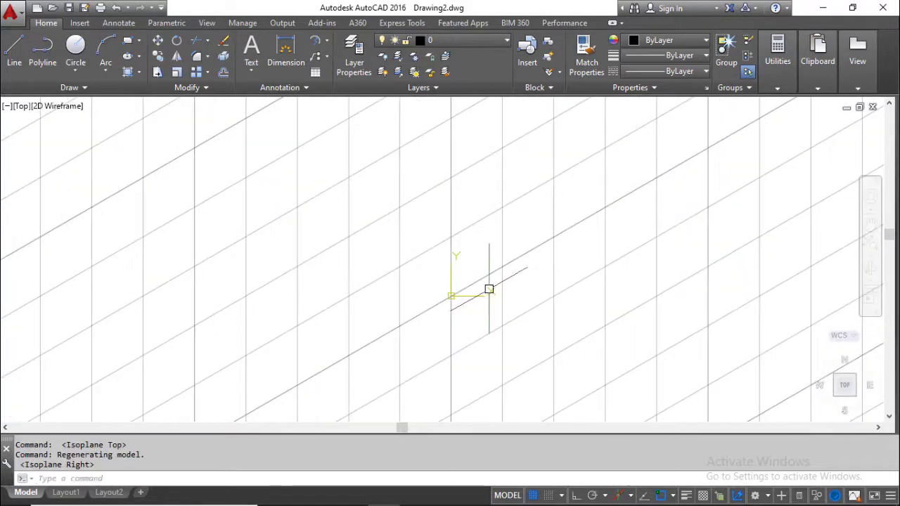
key("F5")
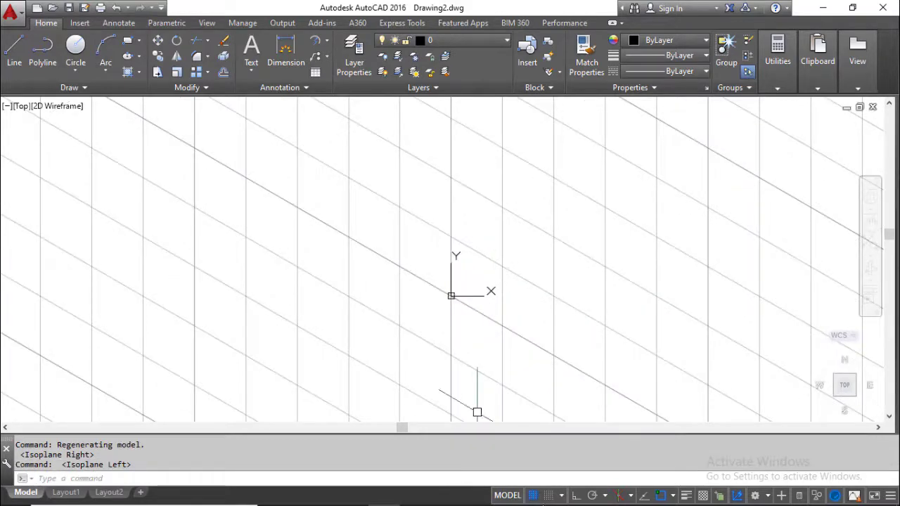
- Change the grid snap type from isometric to rectangular snap in the drafting settings
right_click(589, 497)
left_click(598, 475)
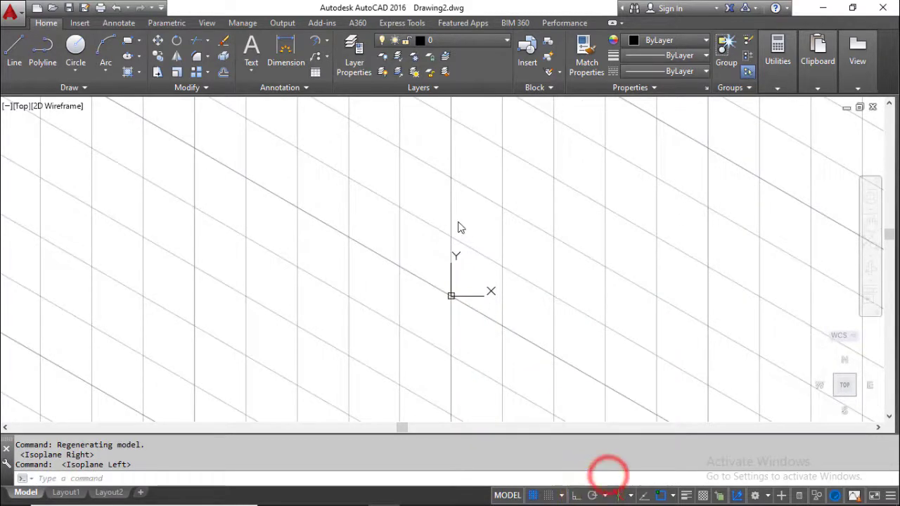
left_click(435, 137)
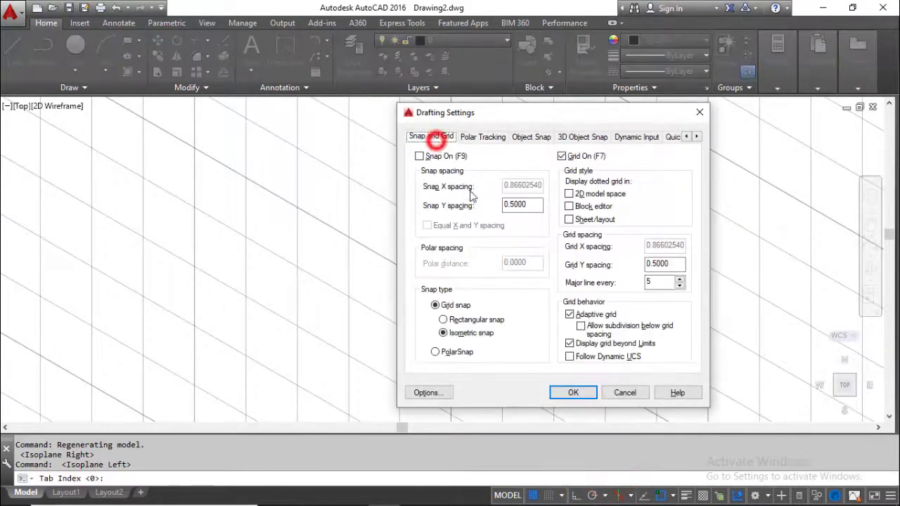
left_click(470, 321)
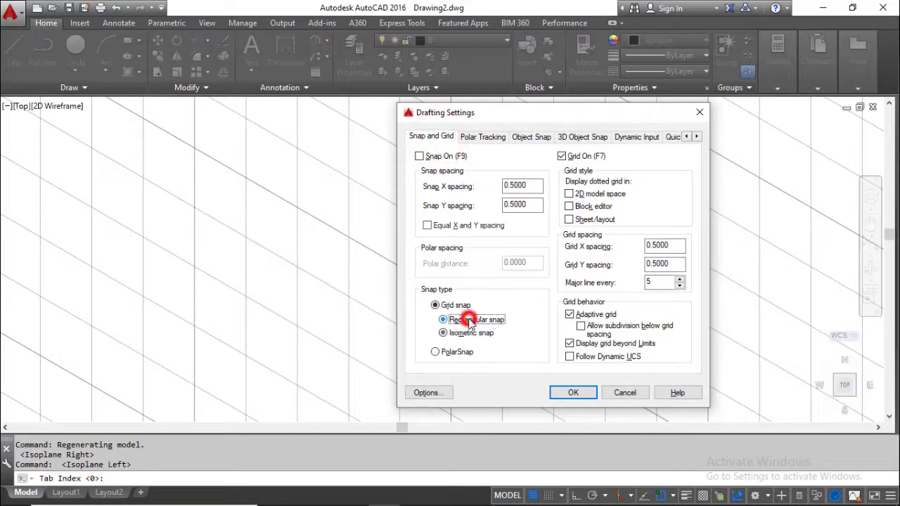
left_click(573, 393)
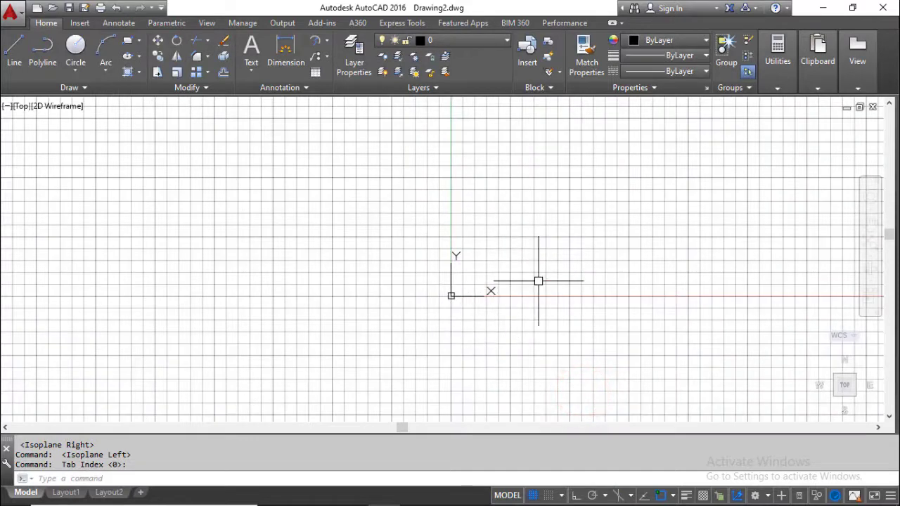
- Toggle the drawing grid off and on several times, leaving it on, and turn on Ortho mode
middle_click_drag(536, 286, 477, 319)
middle_click_drag(525, 305, 497, 316)
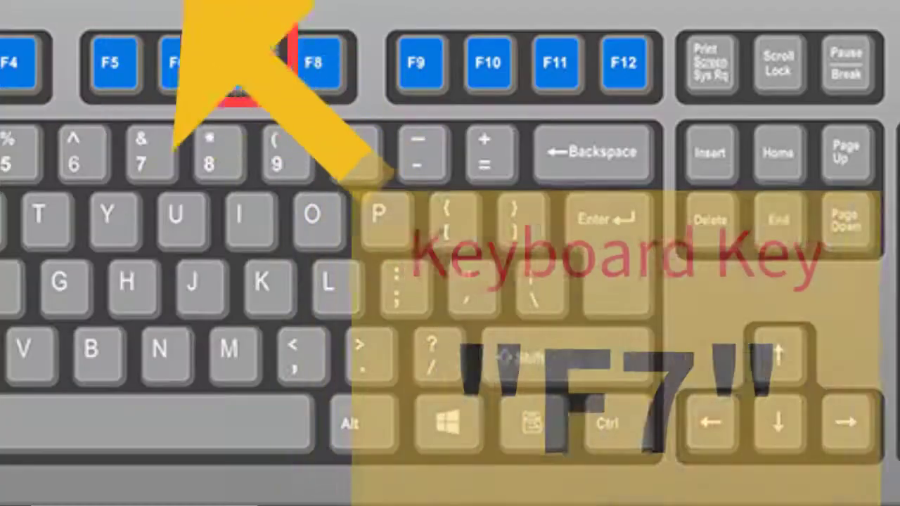
key("F7")
key("F7")
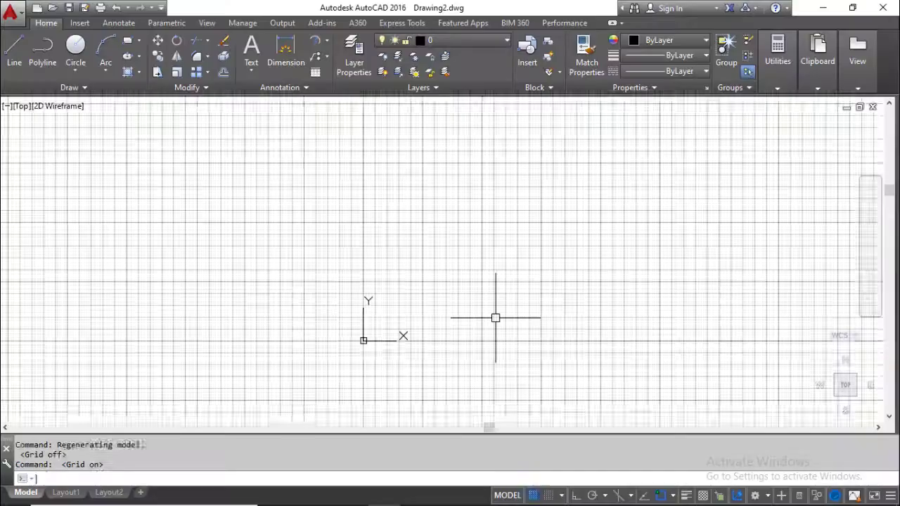
key("F7")
key("F7")
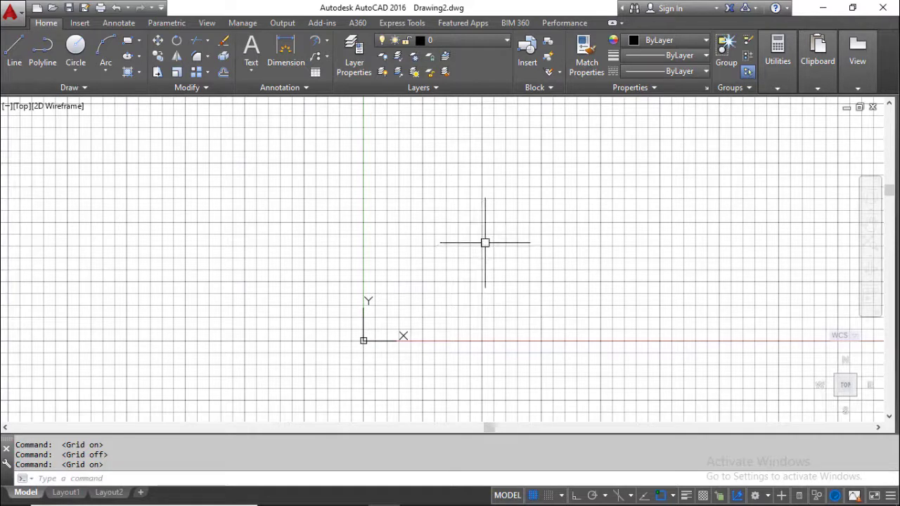
key("F7")
key("F7")
key("F7")
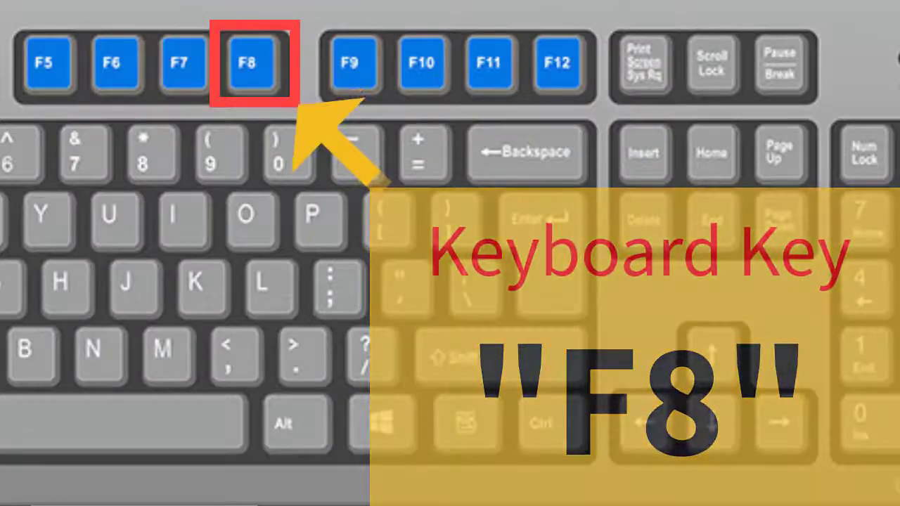
key("F8")
key("F7")
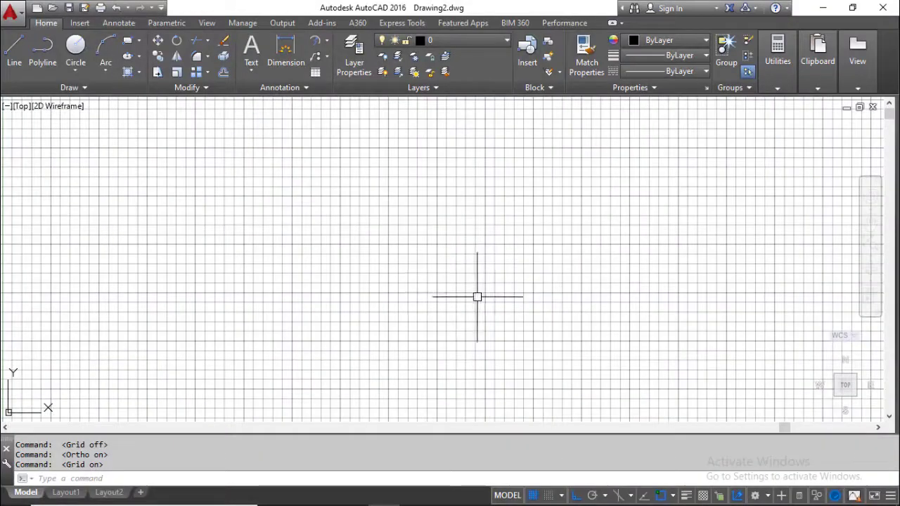
key("Escape")
type("l")
key("Return")
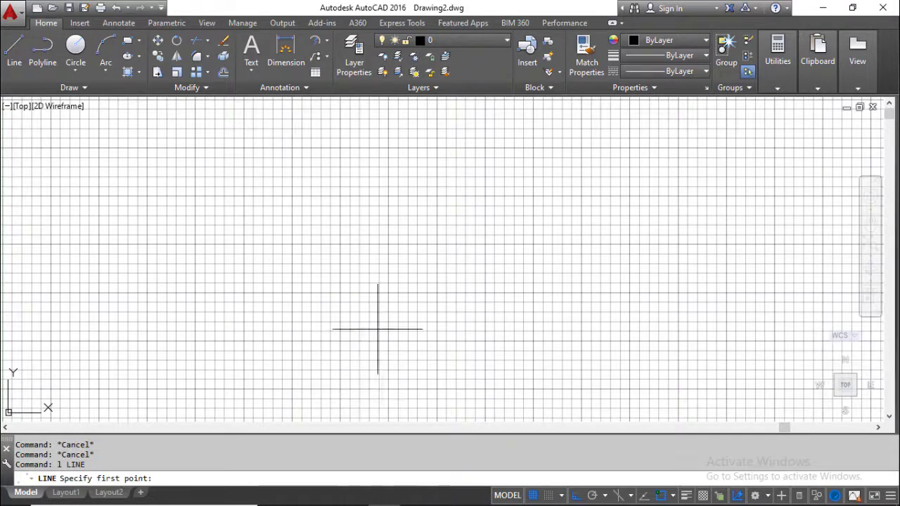
key("Escape")
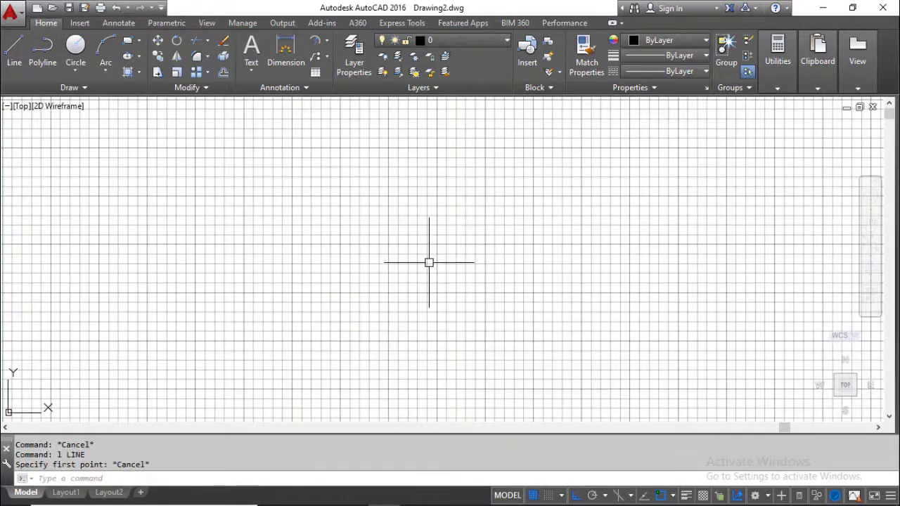
- Draw a roughly rectangular outline of four connected lines constrained to horizontal and vertical directions
type("l")
key("Return")
left_click(412, 327)
left_click(434, 185)
left_click(621, 207)
left_click(613, 324)
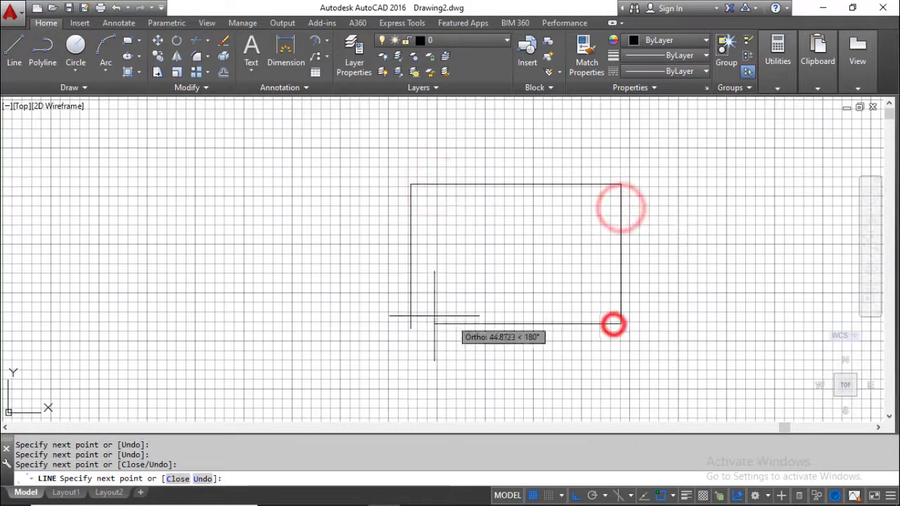
left_click(379, 322)
key("Escape")
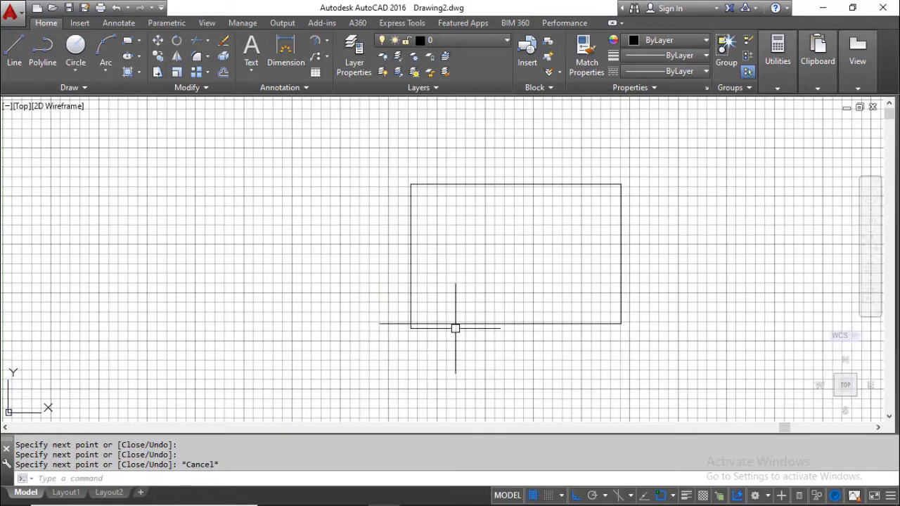
- Turn off Ortho mode and draw two connected freehand lines beside the rectangle, one vertical and one nearly horizontal
key("F8")
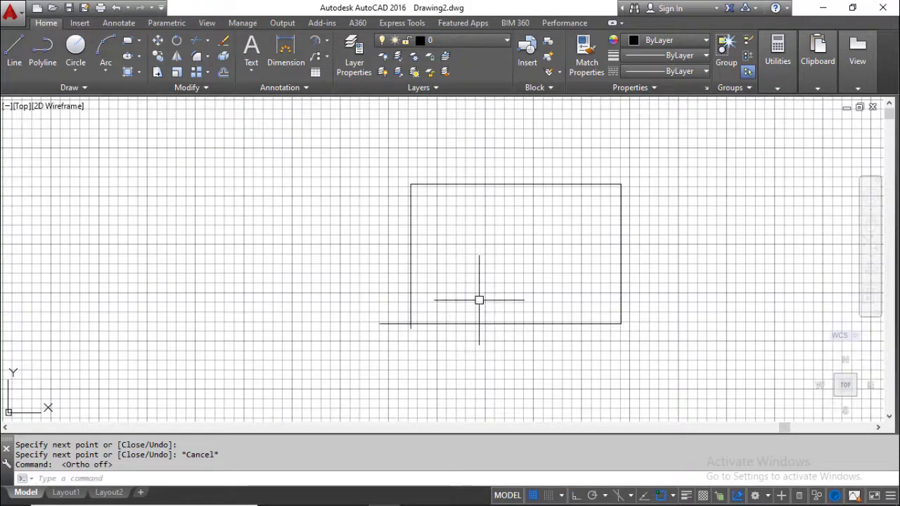
type("l")
key("Return")
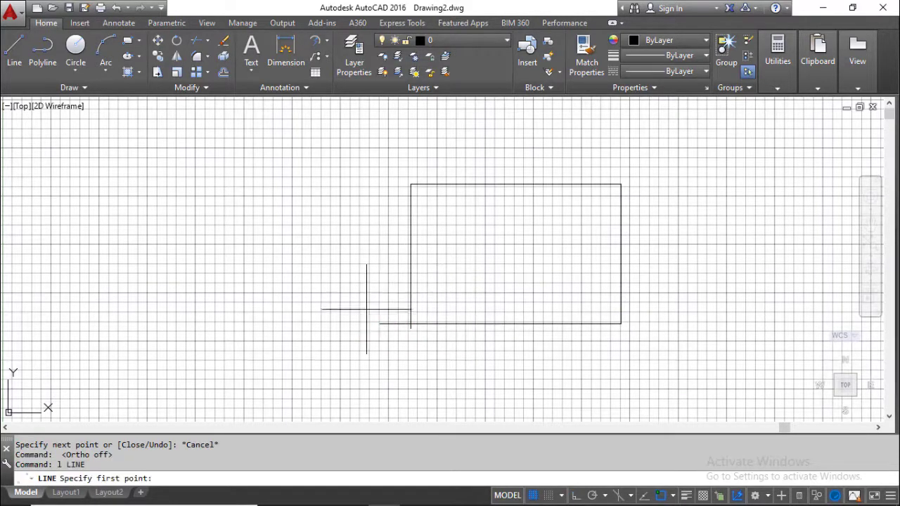
left_click(362, 311)
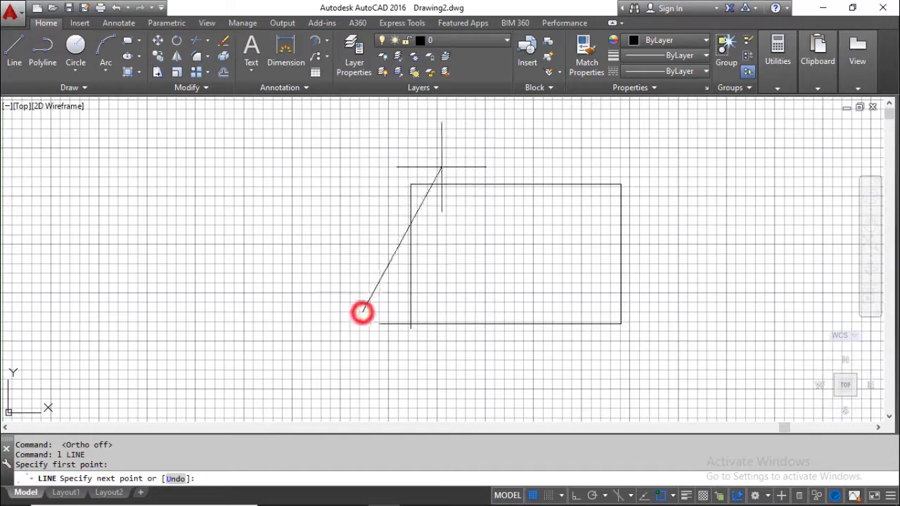
left_click(363, 138)
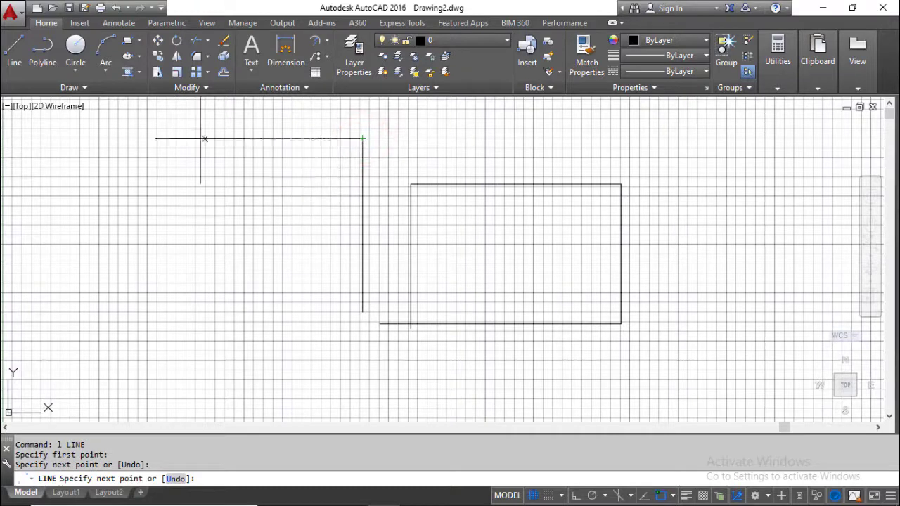
scroll(150, 137, "up", 4)
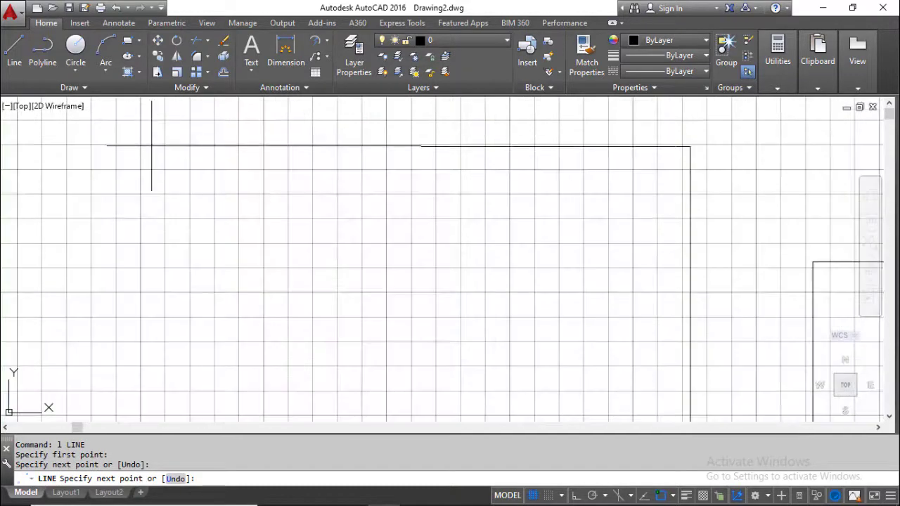
left_click(150, 148)
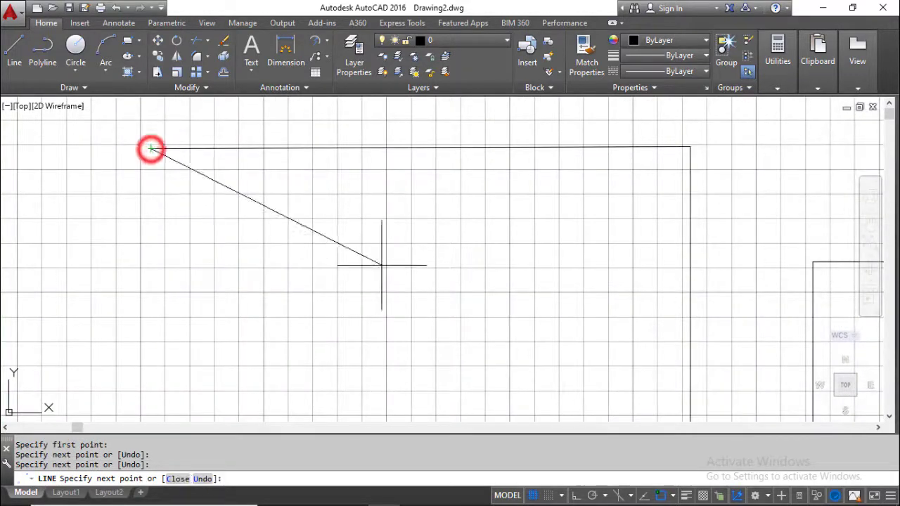
key("Escape")
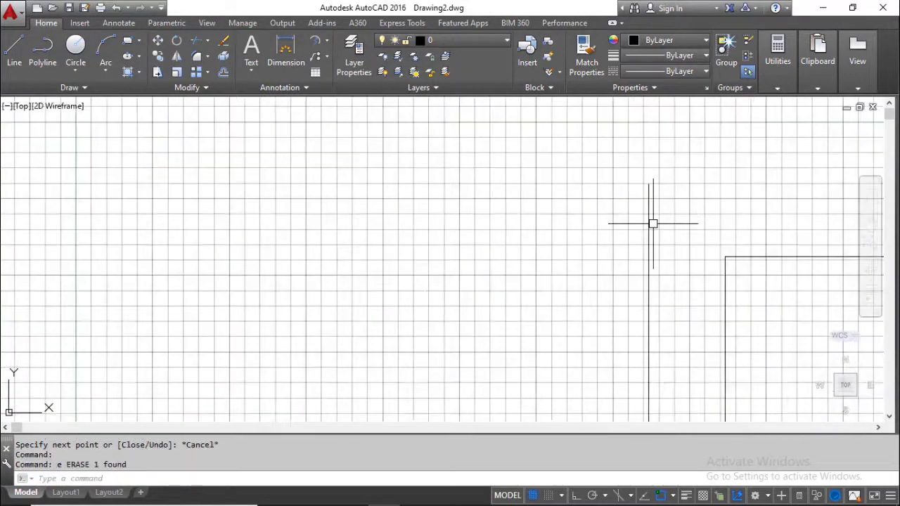
- Turn off the grid and erase the rectangle outline together with the vertical line beside it
scroll(653, 232, "down", 2)
middle_click_drag(679, 240, 550, 229)
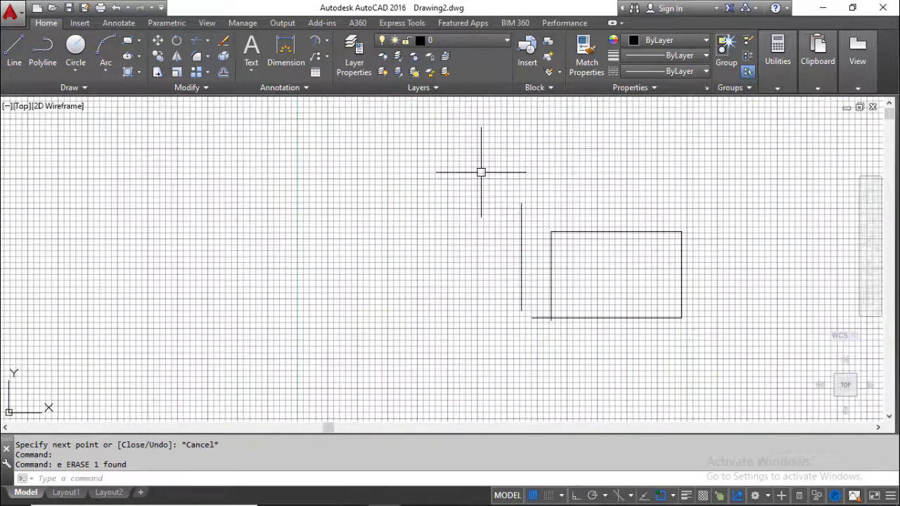
left_click(482, 173)
left_click(695, 329)
key("F7")
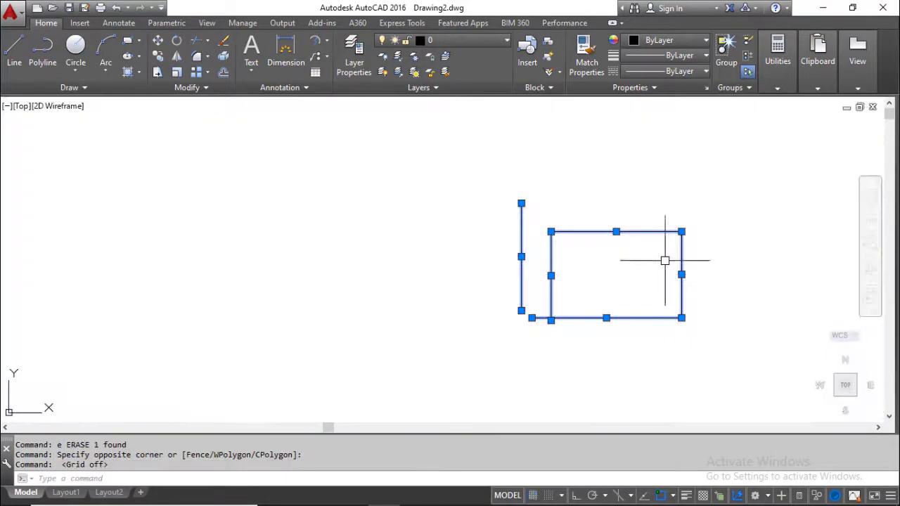
type("e")
key("Return")
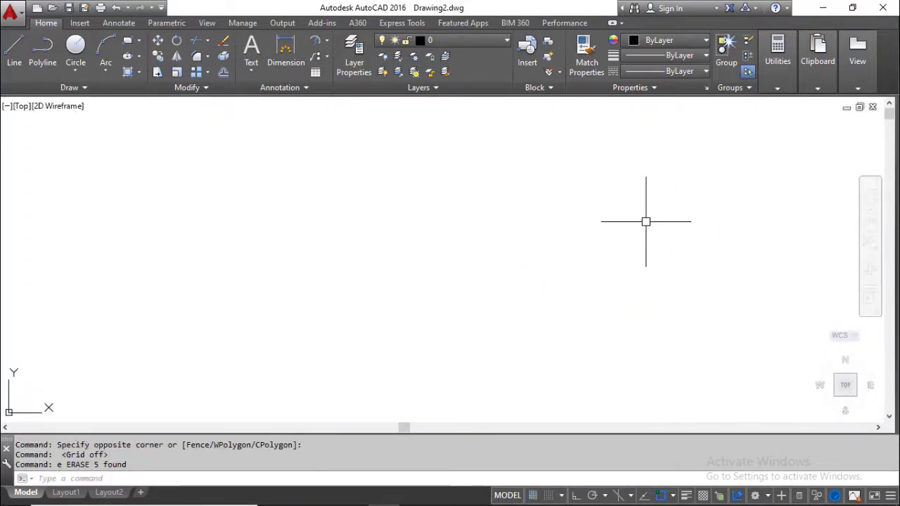
type("l")
key("Return")
left_click(429, 263)
key("Escape")
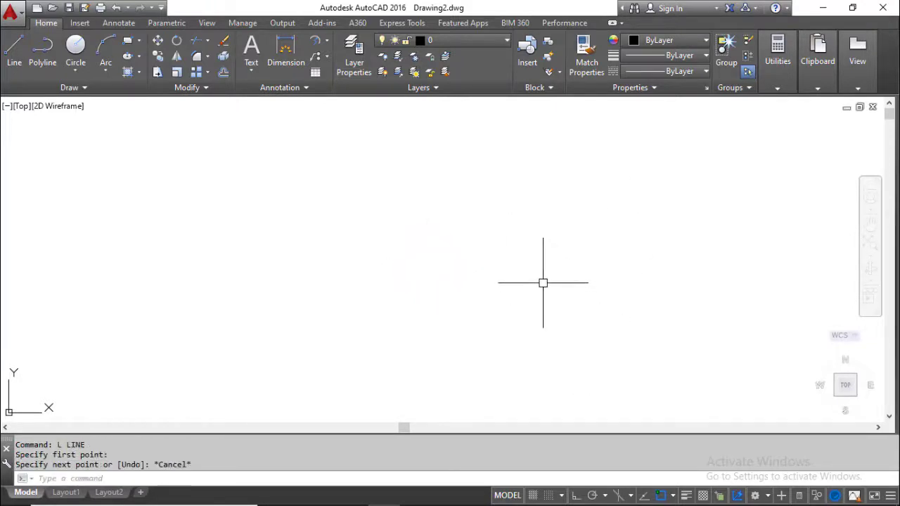
key("Escape")
- Turn on Ortho mode and draw three connected lines: horizontal, down, and horizontally back
key("F8")
key("Escape")
type("l")
key("Return")
left_click(402, 251)
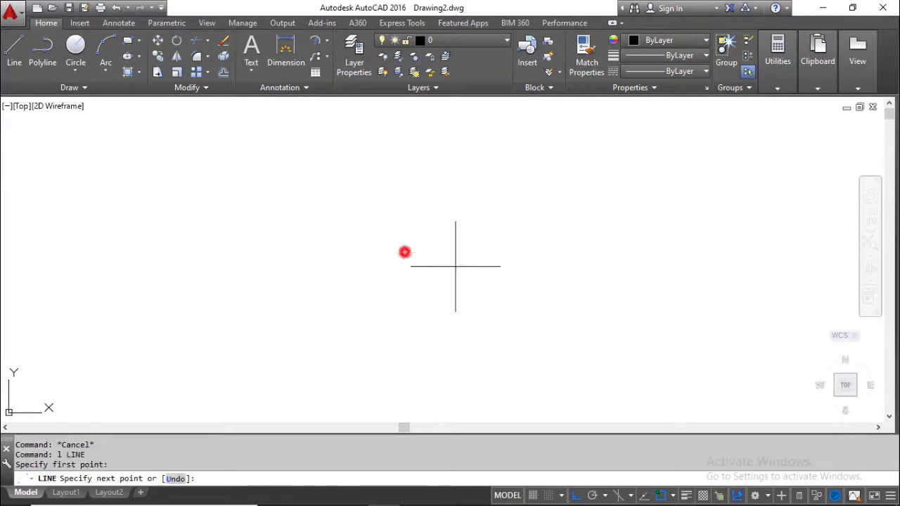
left_click(573, 275)
left_click(572, 275)
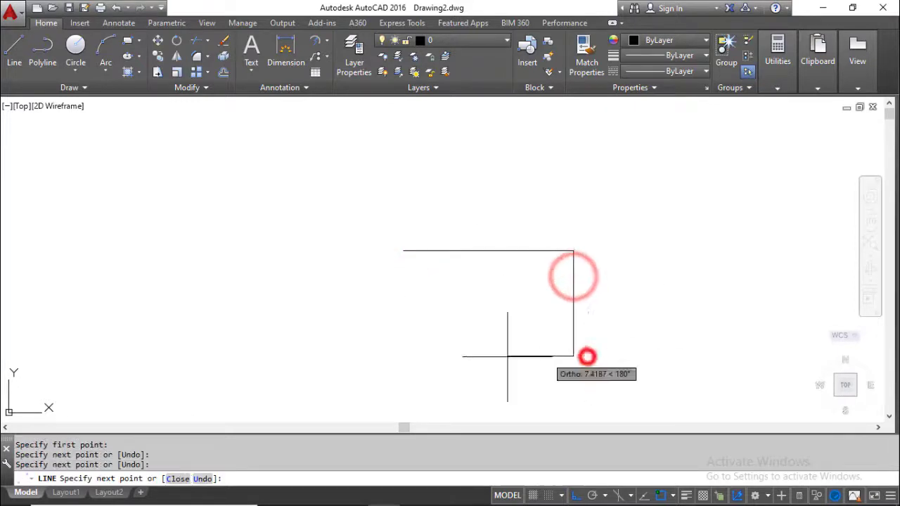
left_click(587, 356)
left_click(438, 362)
key("Escape")
- Erase the three connected Ortho lines using a crossing selection
left_click(604, 209)
left_click(520, 367)
type("e")
key("Return")
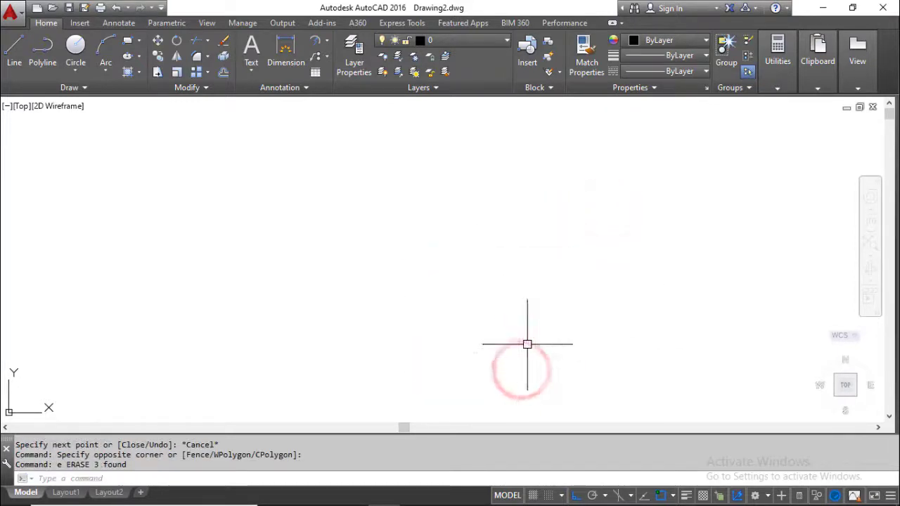
- Draw four connected Ortho lines with lengths 3, 4, 6 and 4: right, down, left and up
type("l")
key("Return")
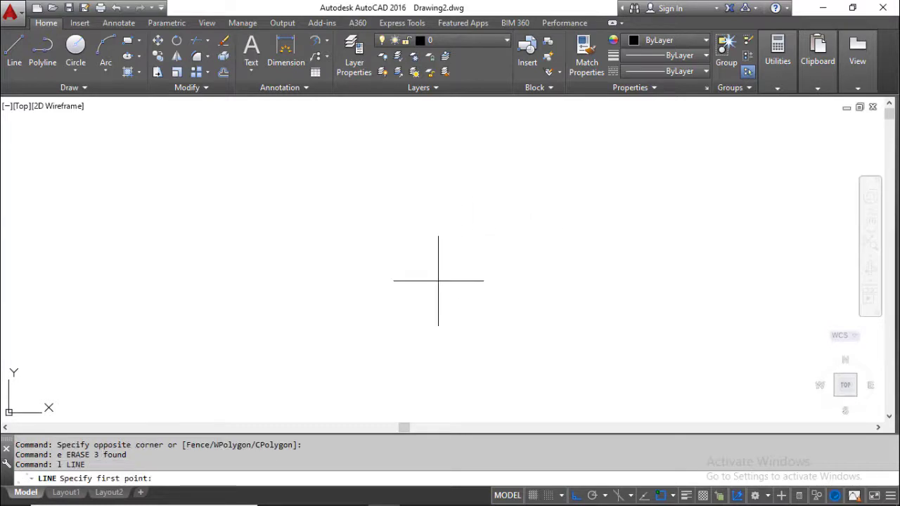
left_click(433, 264)
type("3")
key("Return")
scroll(438, 316, "down", 6)
type("4")
key("Return")
type("6")
key("Return")
scroll(428, 218, "up", 5)
type("4")
key("Return")
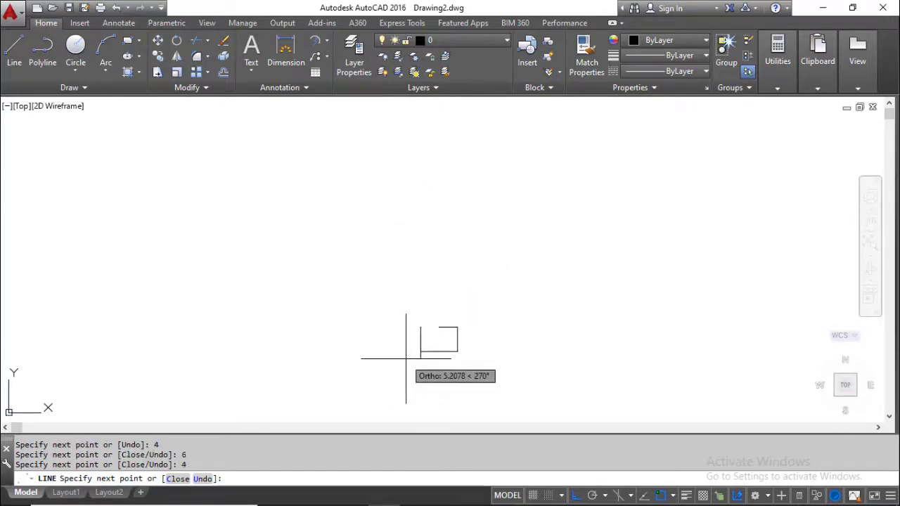
key("Escape")
- Erase the open outline made of the four dimensioned lines
scroll(424, 351, "up", 5)
left_click(542, 361)
left_click(389, 283)
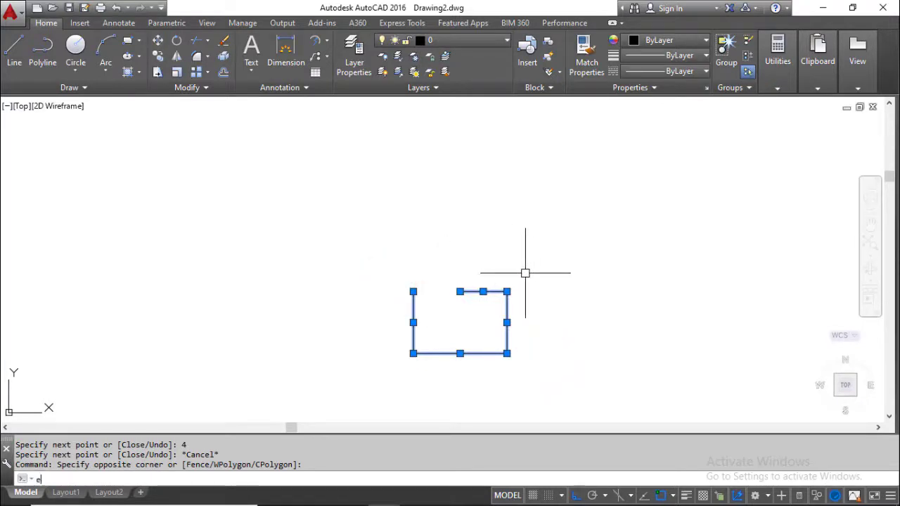
key("Return")
key("Escape")
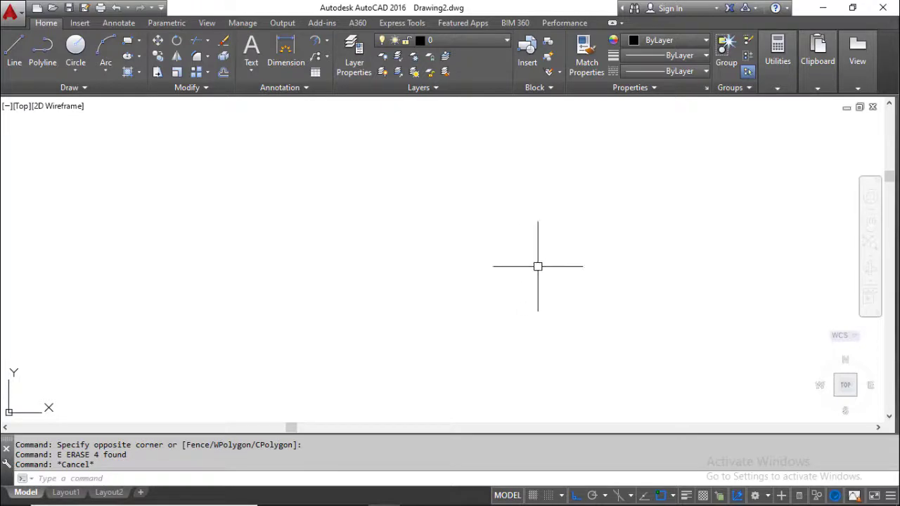
key("Escape")
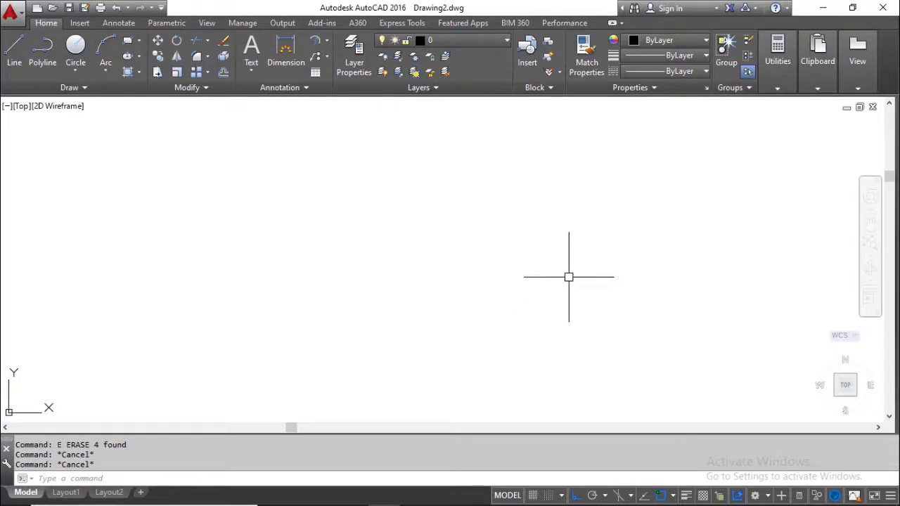
key("Escape")
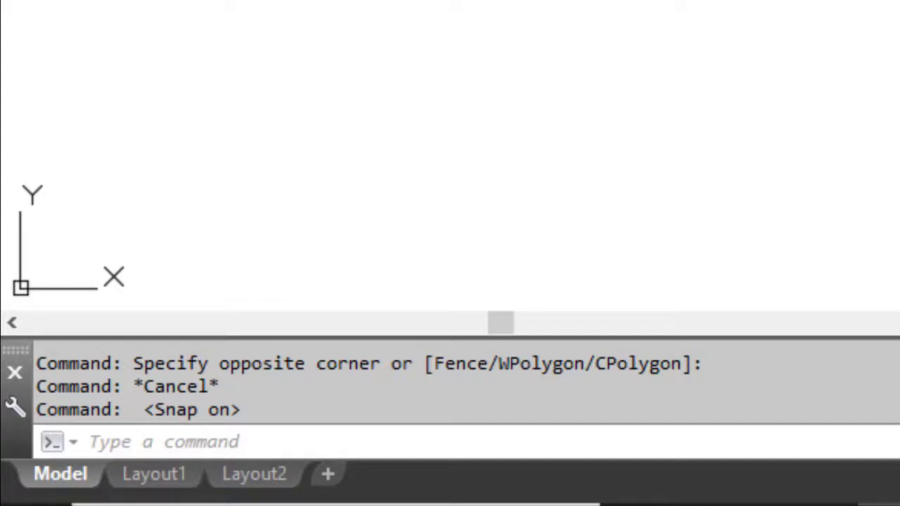
- Turn off Snap mode and start a line at a free point in Drawing3
key("F9")
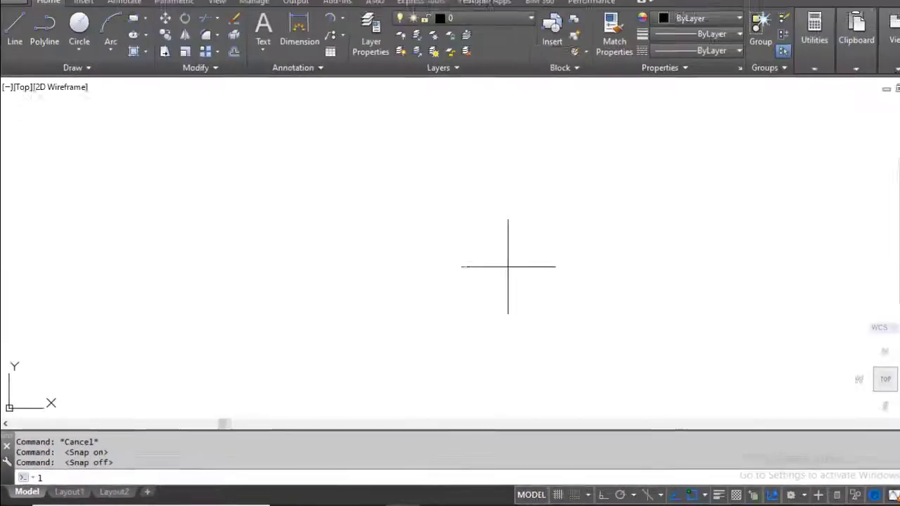
type("l")
key("Return")
left_click(459, 305)
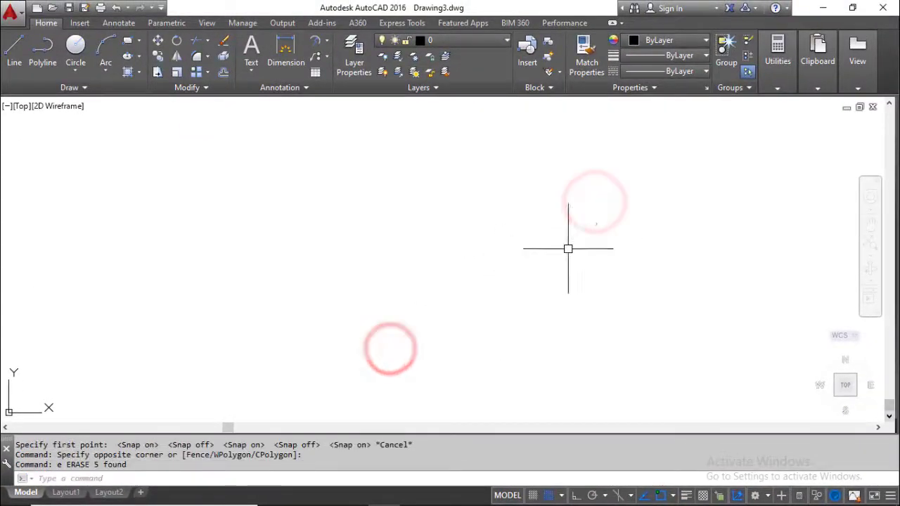
- Draw a stepped outline of nine connected horizontal and vertical lines on the snap points, ending at an existing corner
type("l")
key("Return")
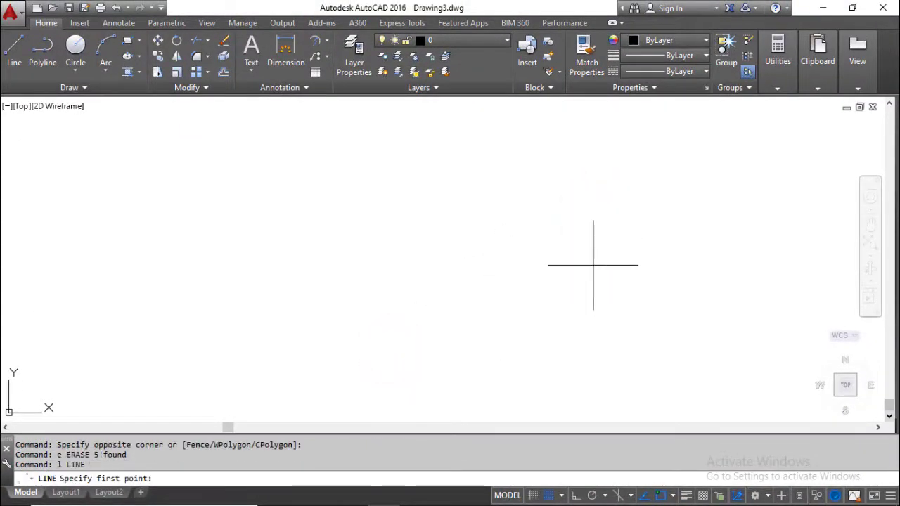
left_click(524, 265)
left_click(523, 195)
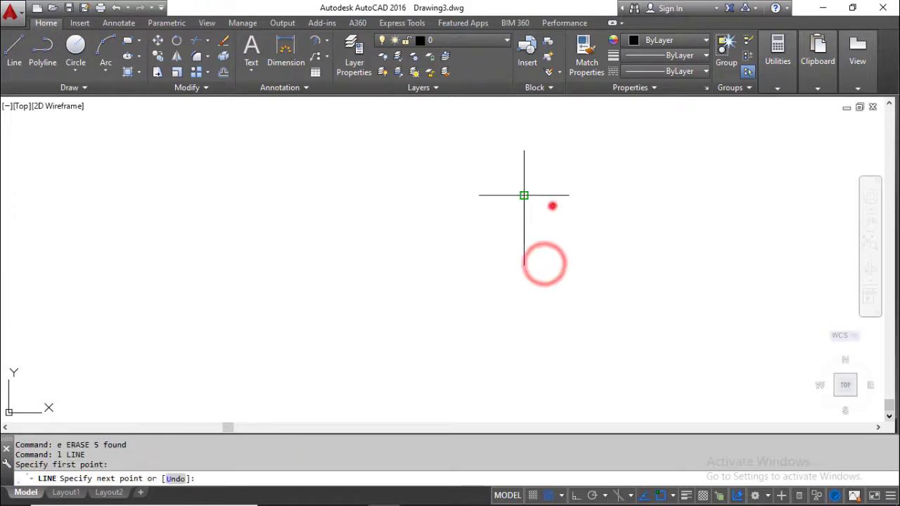
left_click(592, 195)
left_click(592, 265)
left_click(663, 265)
left_click(662, 195)
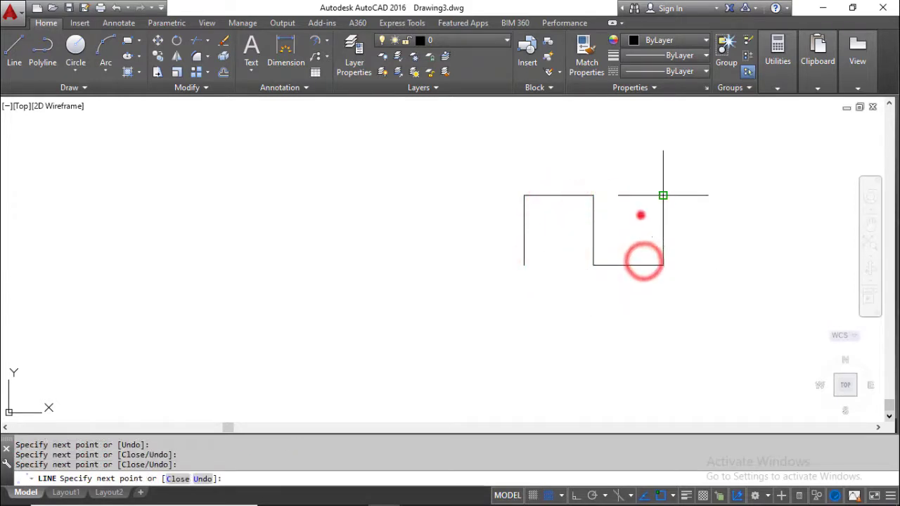
left_click(733, 195)
left_click(732, 334)
left_click(593, 335)
left_click(592, 265)
key("Escape")
- Erase the whole stepped outline drawn on the snap points
left_click(759, 164)
left_click(500, 368)
type("e")
key("Return")
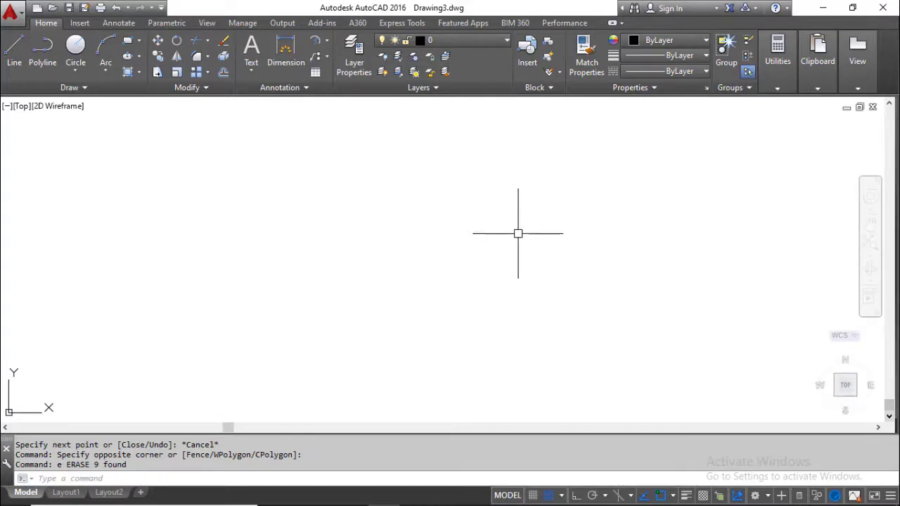
- Review the Snap and Grid spacing settings in Drafting Settings and accept them
right_click(592, 496)
left_click(601, 481)
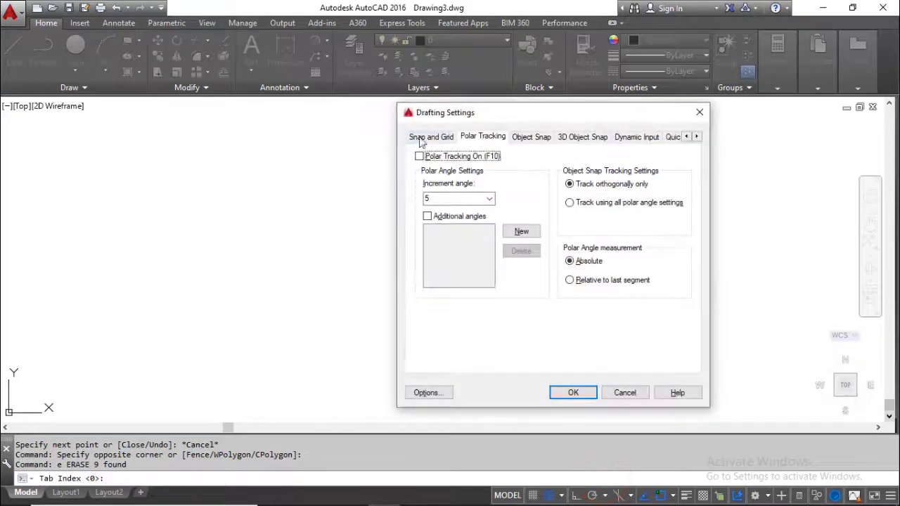
left_click(430, 136)
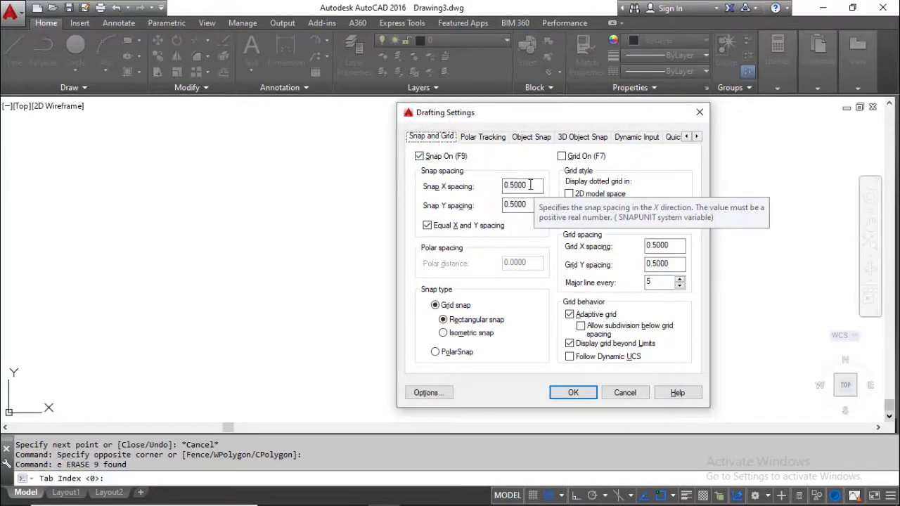
left_click(573, 393)
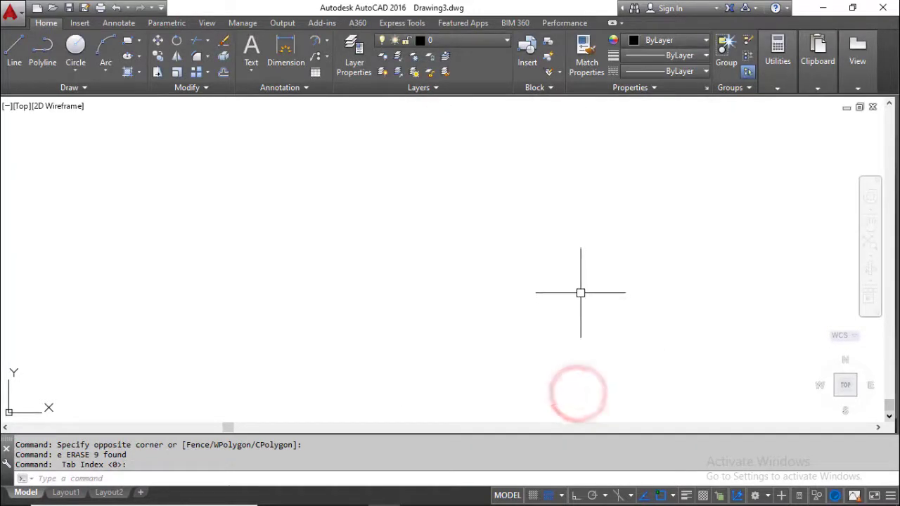
- Toggle Snap mode, leaving it off, and turn polar tracking on
key("F9")
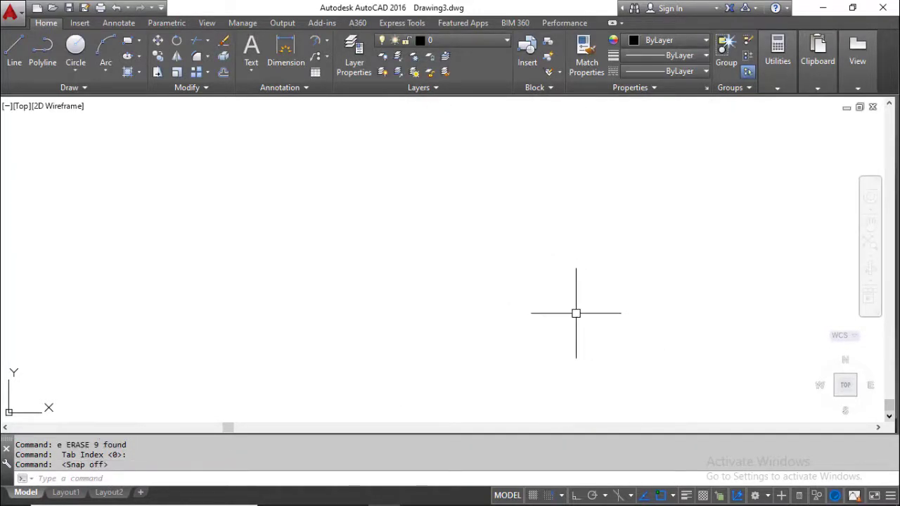
key("F9")
key("F9")
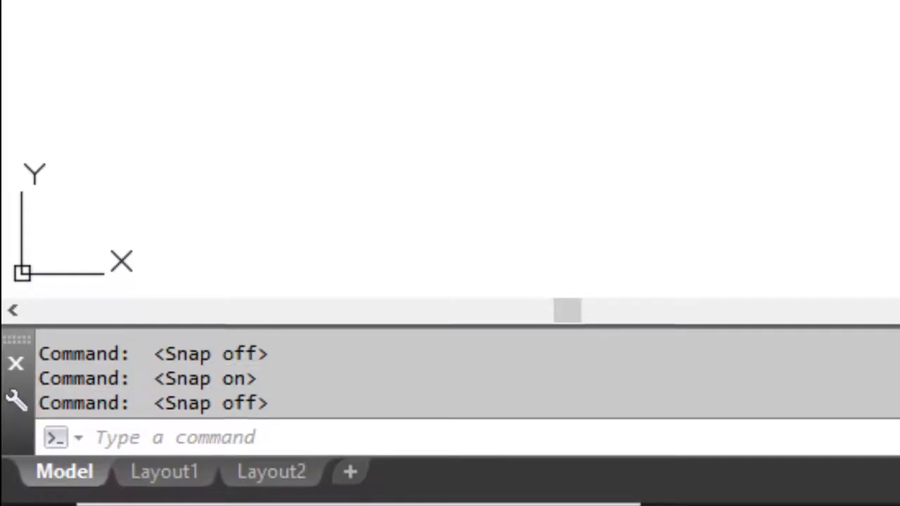
key("F10")
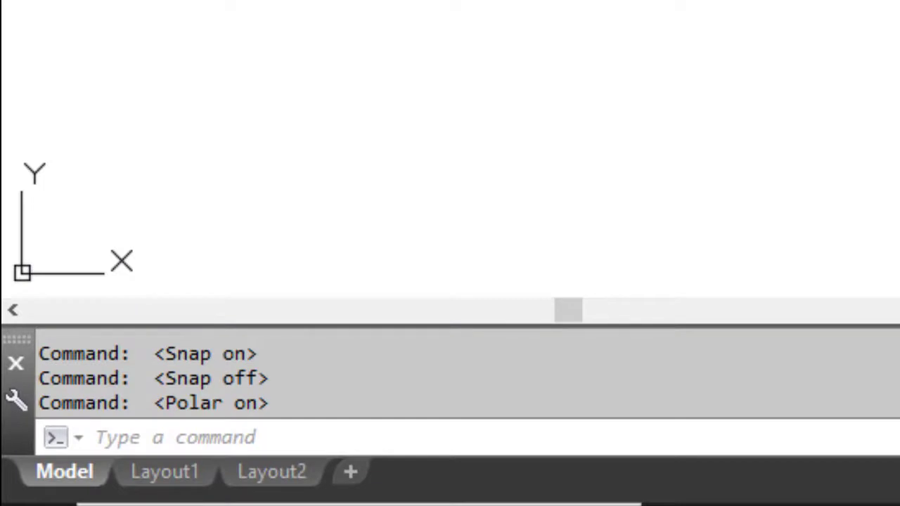
key("Escape")
key("Escape")
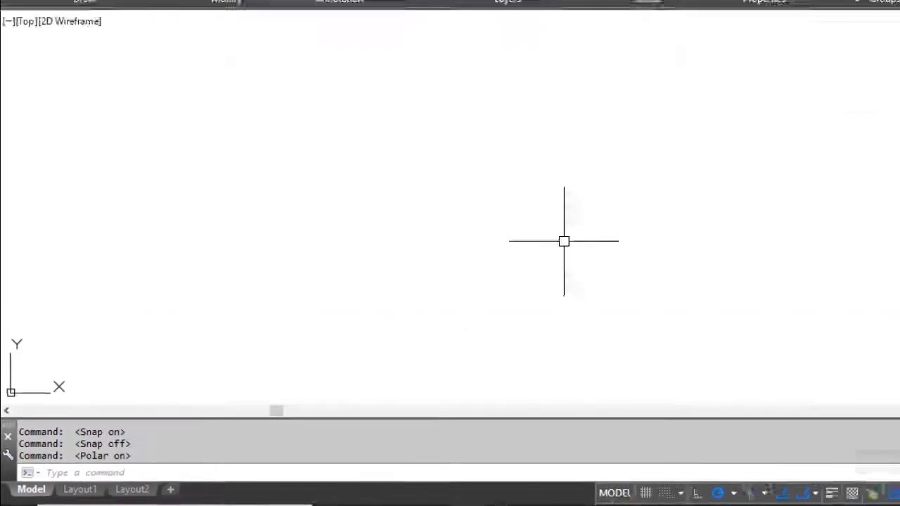
- Draw a horizontal line about 1.48 units long, aligned to the 0° polar tracking path
type("L")
key("Return")
left_click(441, 271)
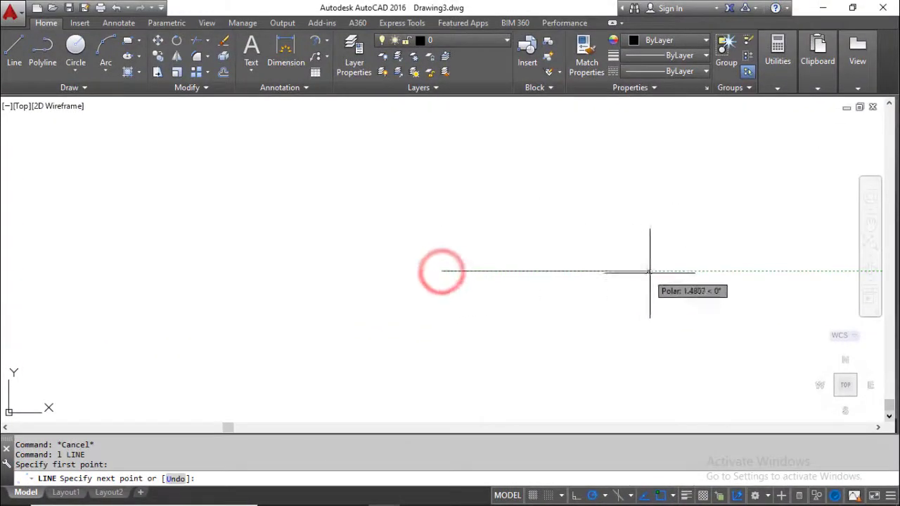
left_click(648, 272)
key("Escape")
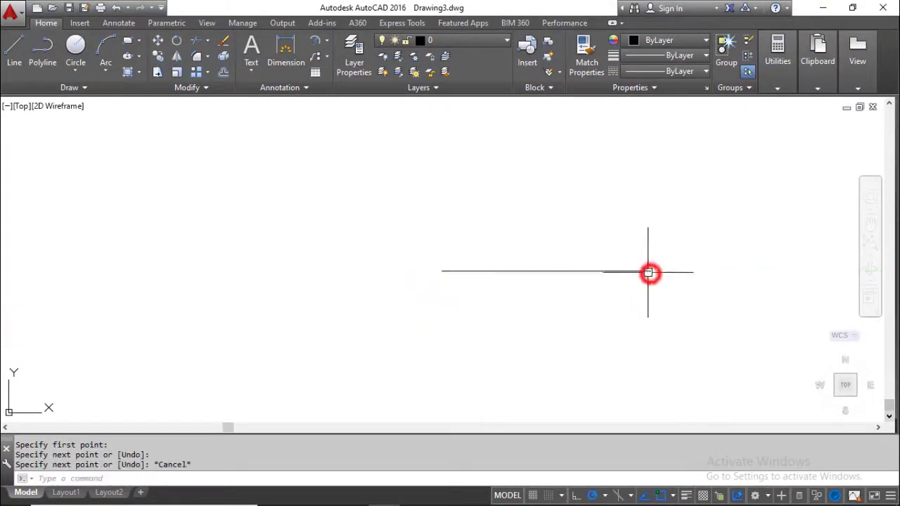
- Set the polar tracking increment angle to 90 degrees
left_click(604, 495)
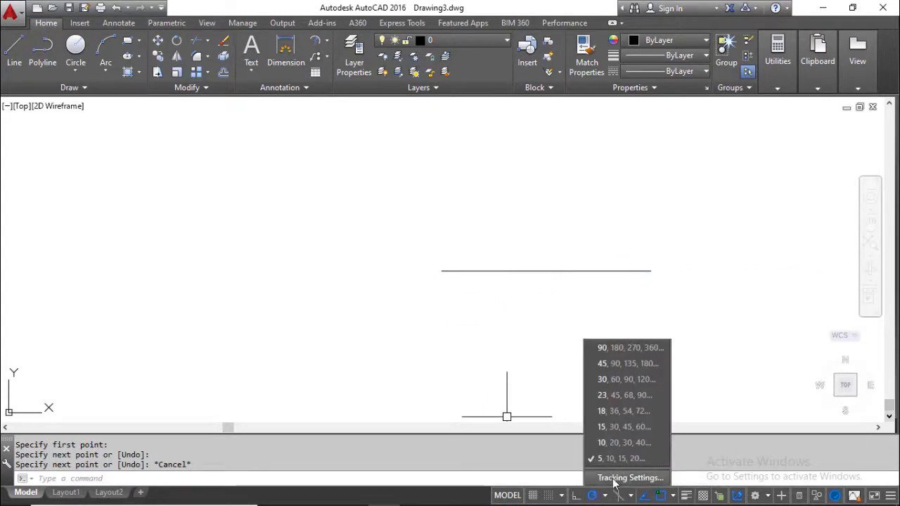
left_click(609, 475)
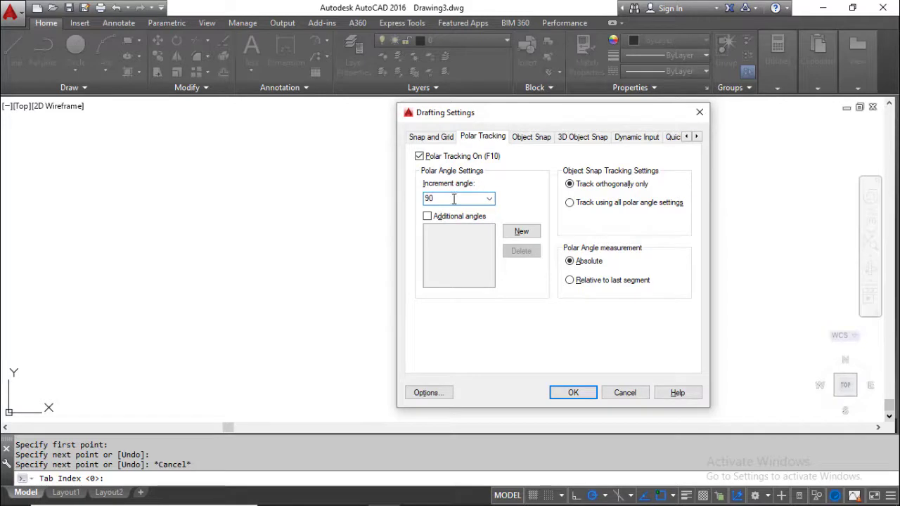
left_click(573, 393)
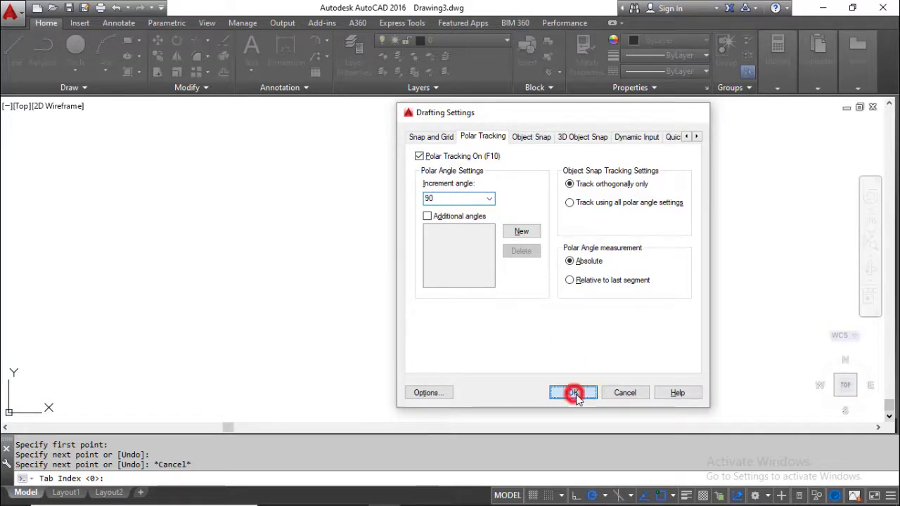
key("Escape")
- Draw a vertical line upward from the horizontal line's midpoint along the 90° polar path
type("l")
key("Return")
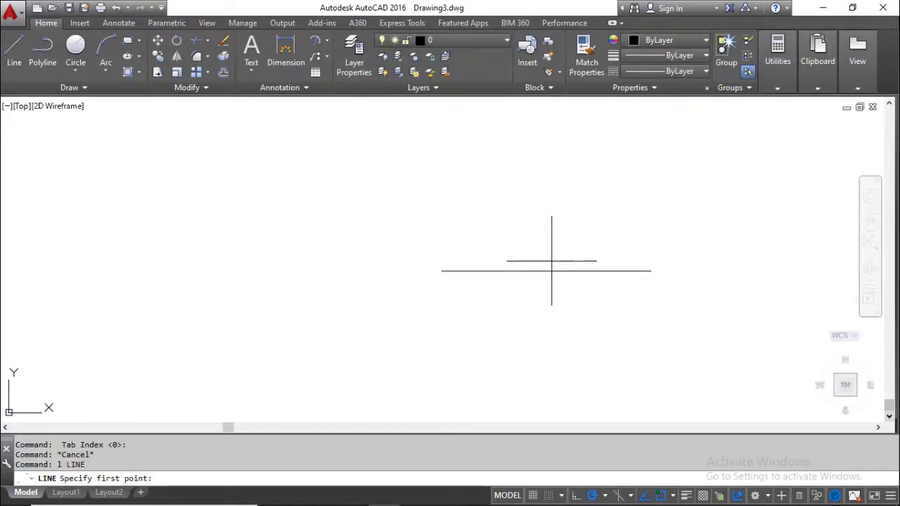
left_click(541, 271)
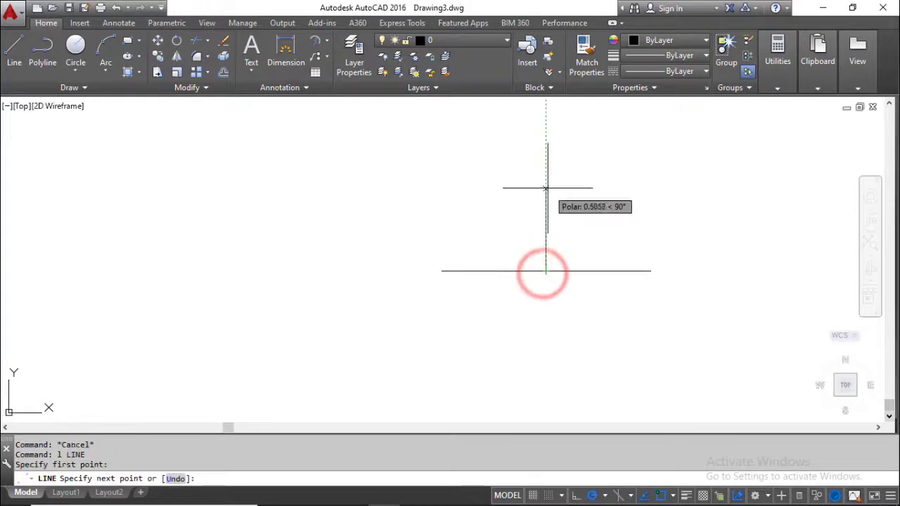
middle_click_drag(544, 181, 533, 229)
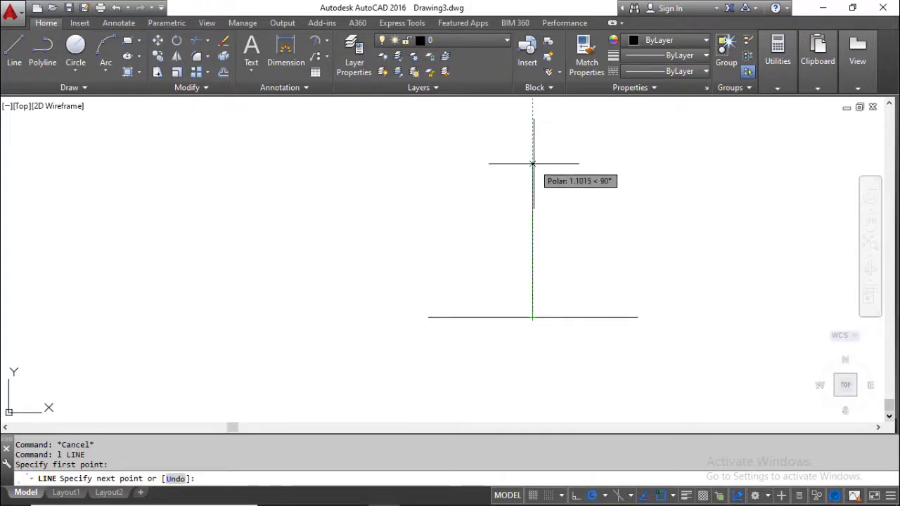
left_click(532, 228)
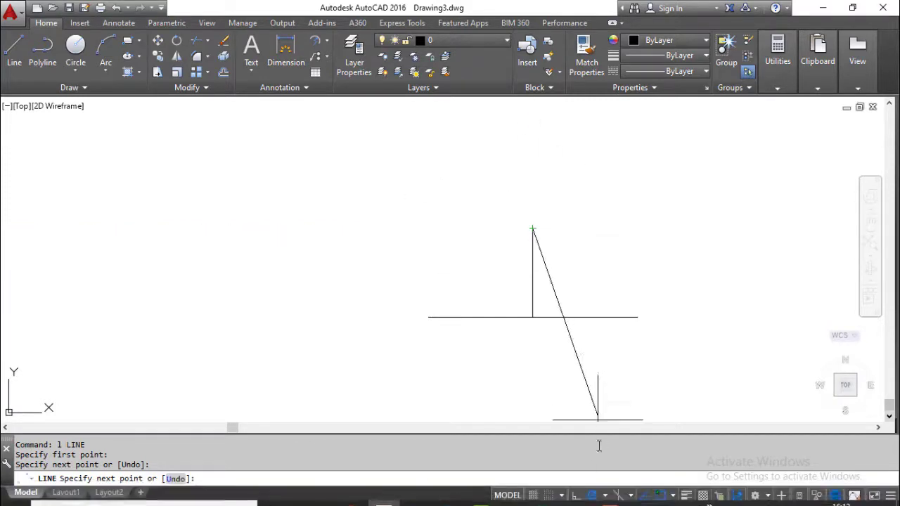
- Set the polar tracking increment angle to 10 degrees while the Line command stays active
left_click(602, 495)
left_click(609, 478)
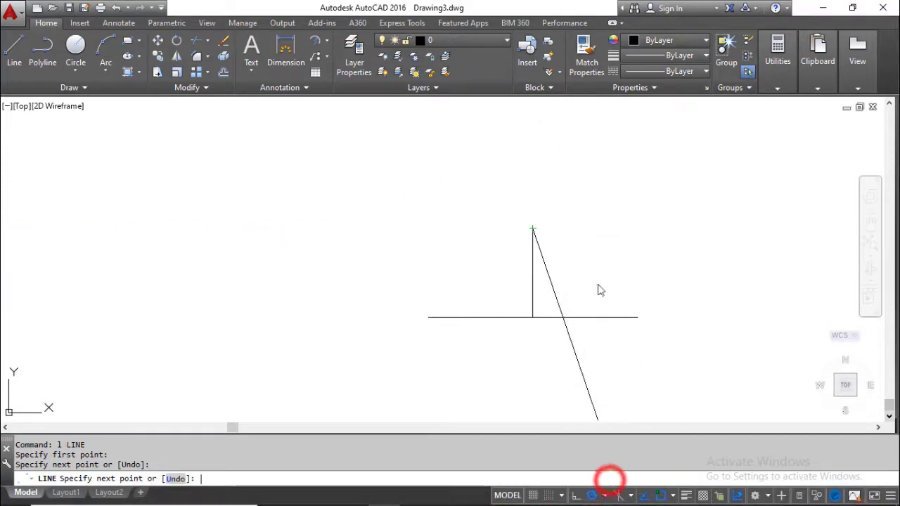
double_click(440, 198)
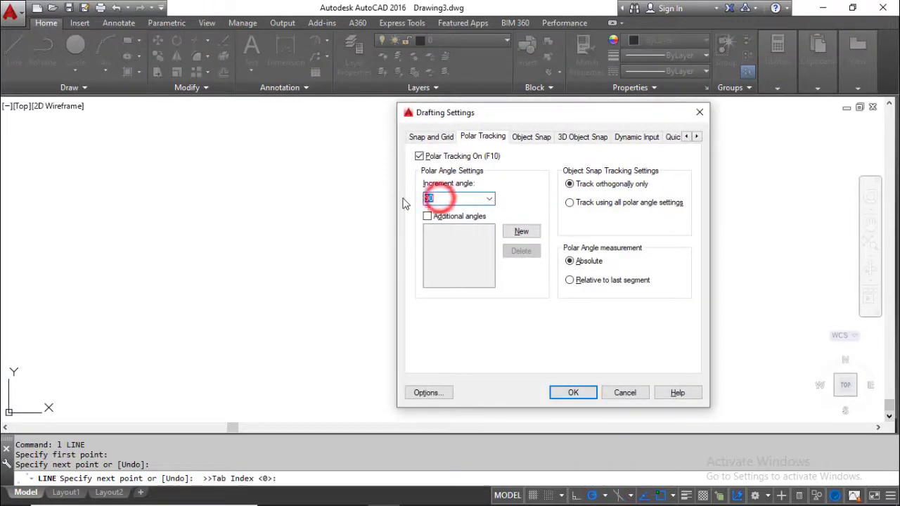
type("1")
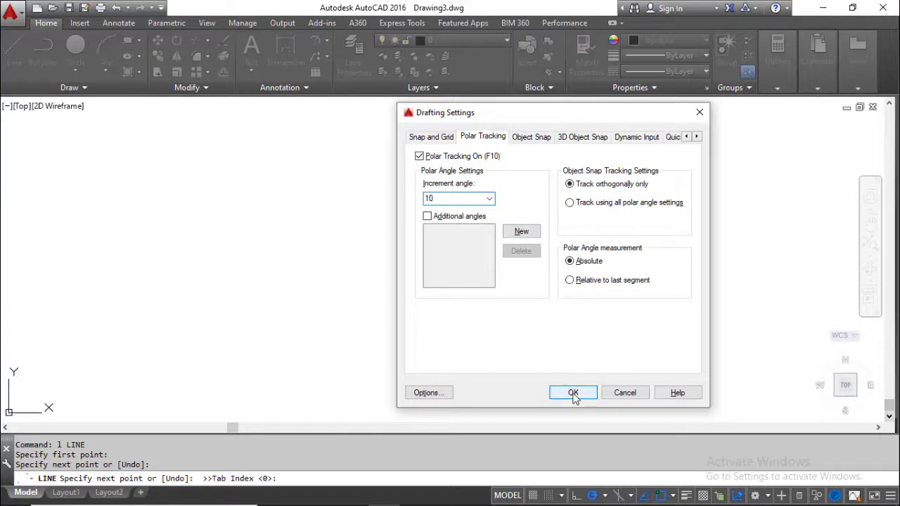
left_click(573, 394)
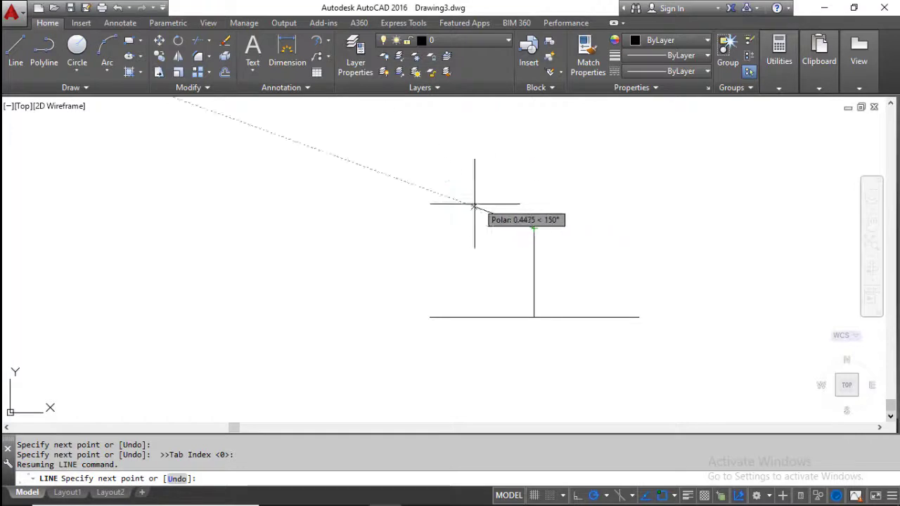
- End the running line at the vertical line's upper end and turn polar tracking off
key("Escape")
key("F10")
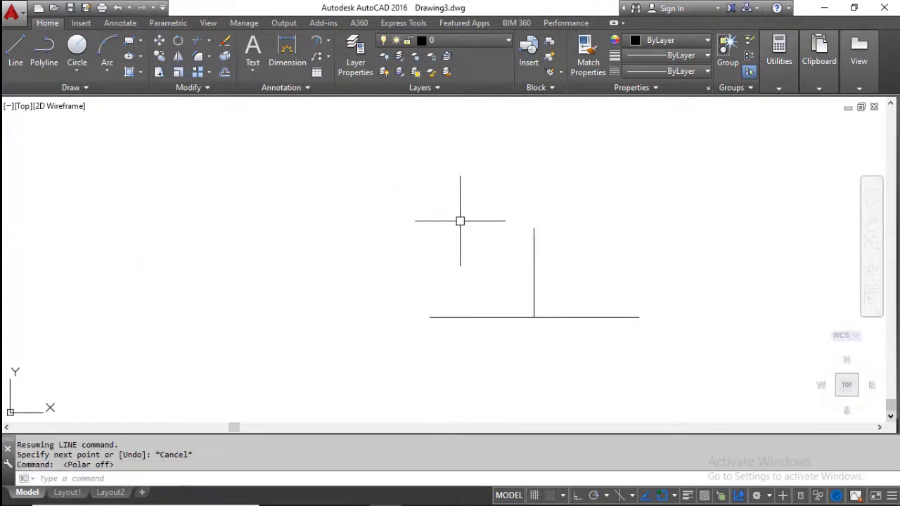
key("Escape")
key("Escape")
left_click(609, 307)
left_click(572, 255)
key("Escape")
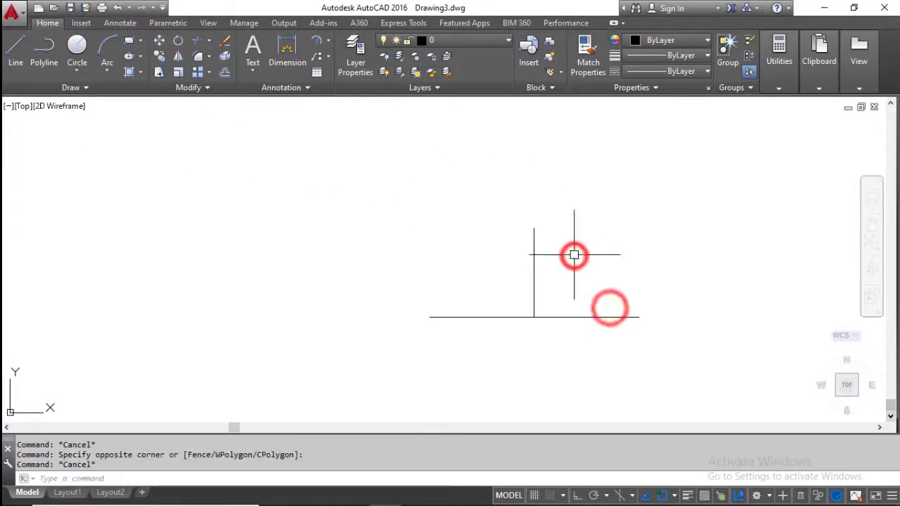
- With polar tracking on and object snap tracking off, draw a separate horizontal line beside the two joined lines
key("F10")
key("F11")
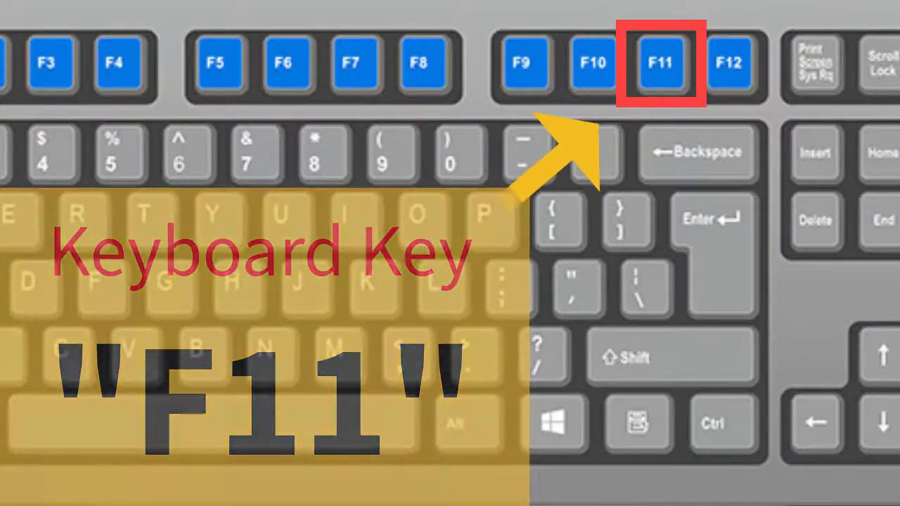
type("l")
key("Return")
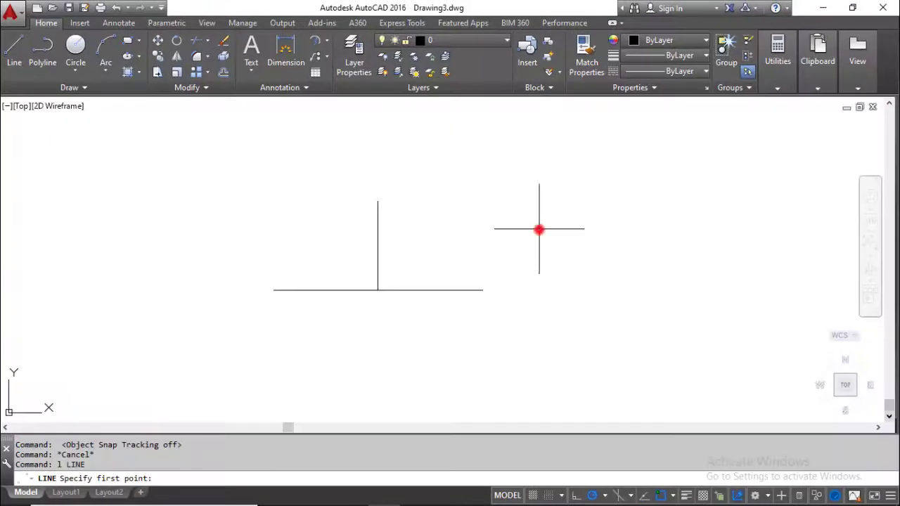
left_click(538, 228)
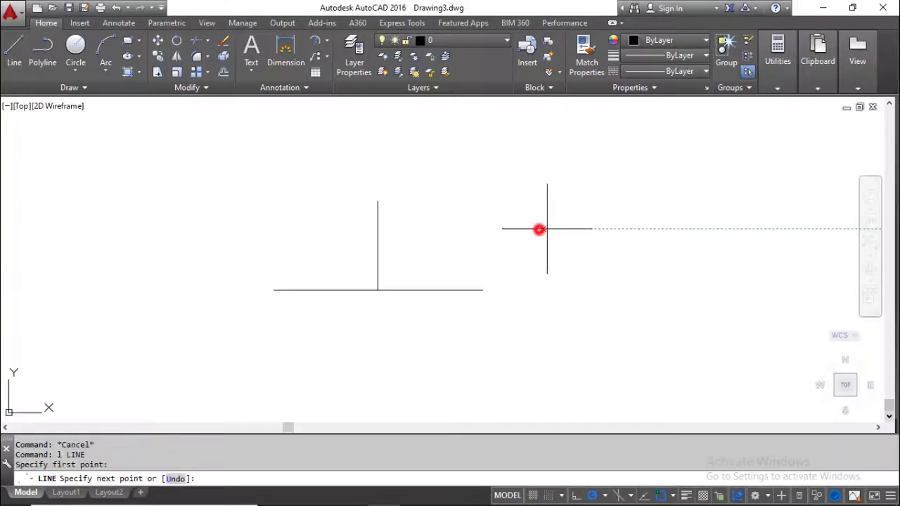
left_click(699, 228)
key("Escape")
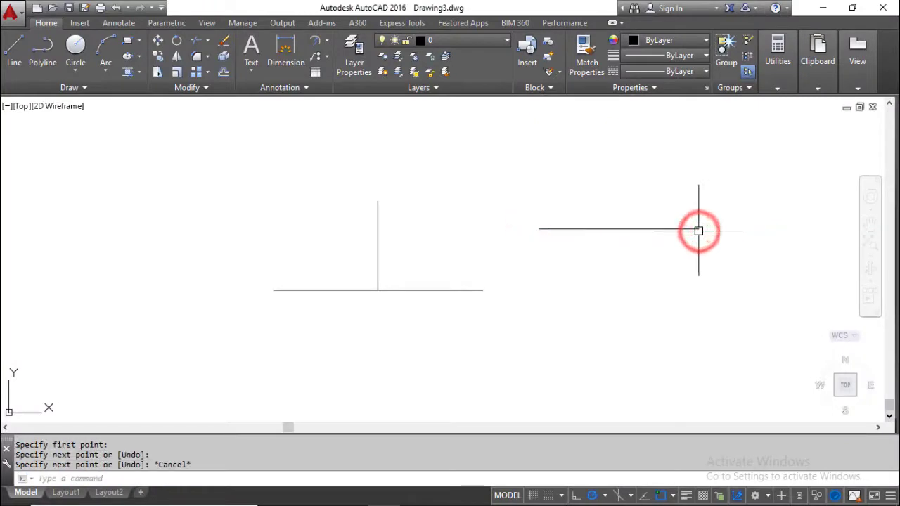
- Turn polar tracking off and toggle object snap tracking during a new line, leaving it on, then cancel the line after its first point
left_click(593, 496)
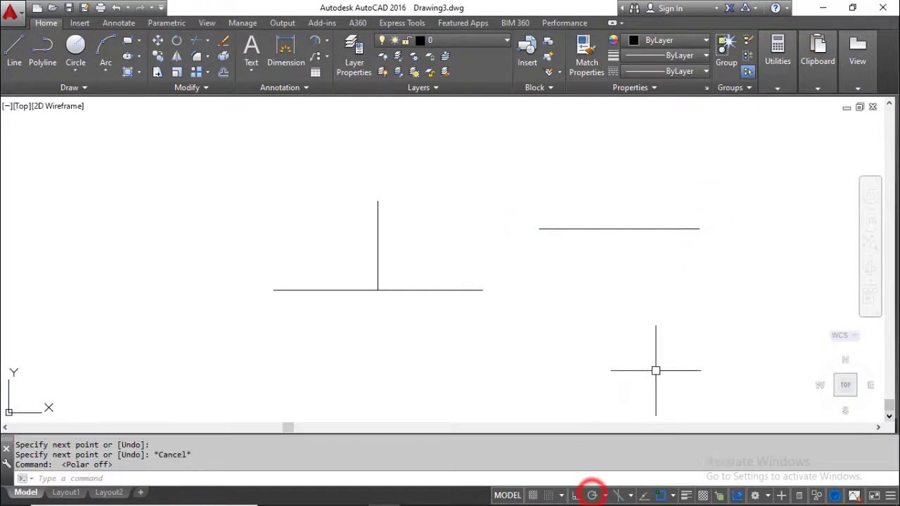
middle_click_drag(689, 258, 656, 261)
type("L")
key("Return")
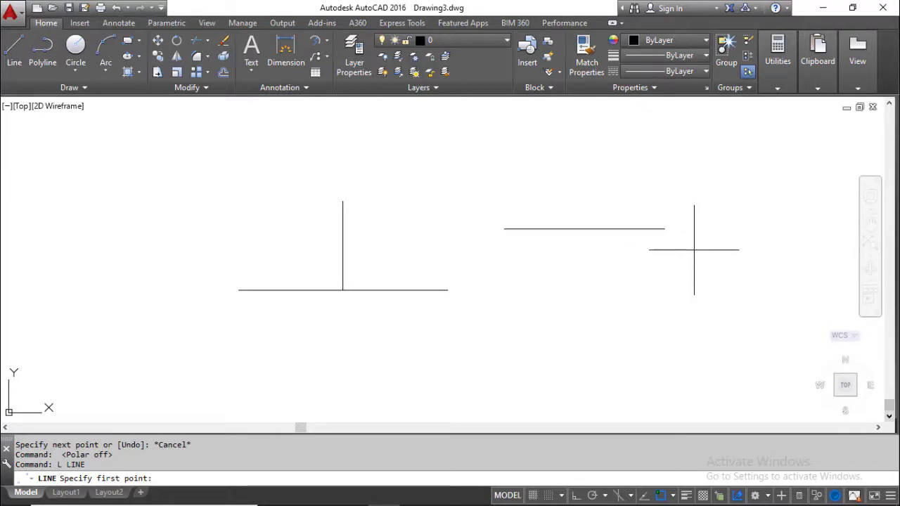
key("F11")
key("F11")
key("F11")
key("F11")
key("F11")
key("F11")
key("F11")
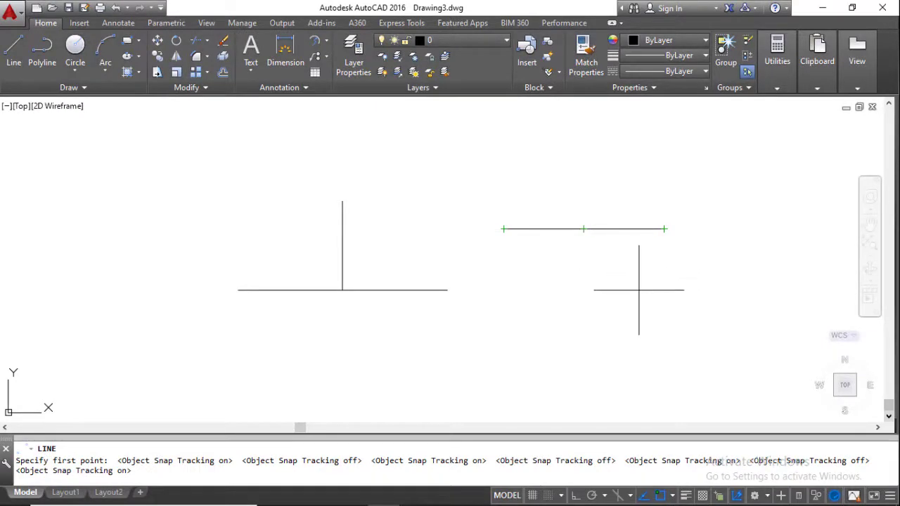
left_click(638, 290)
key("Escape")
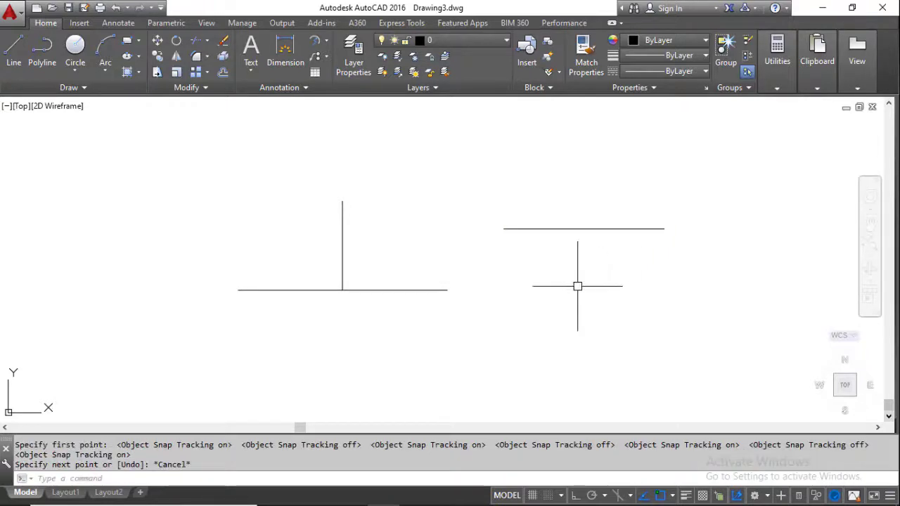
- Erase the separate horizontal line and the two joined lines
key("Escape")
key("Escape")
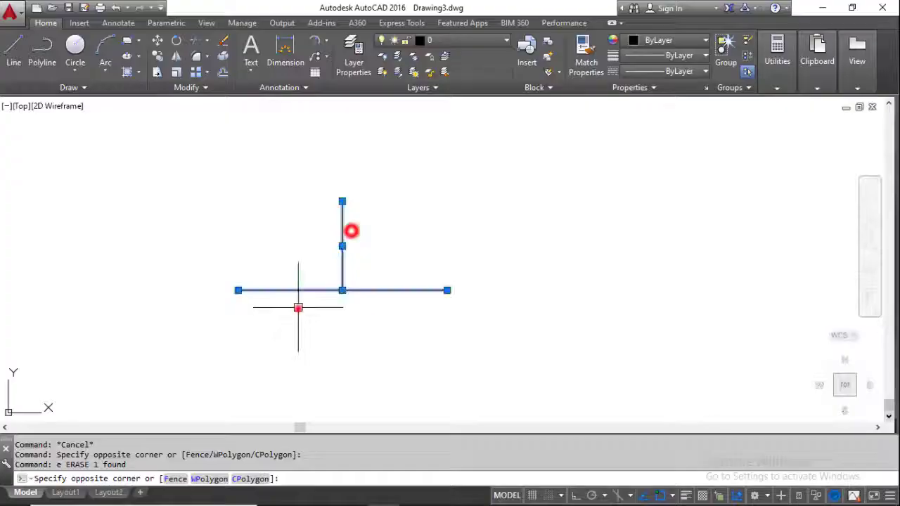
type("E")
key("Return")
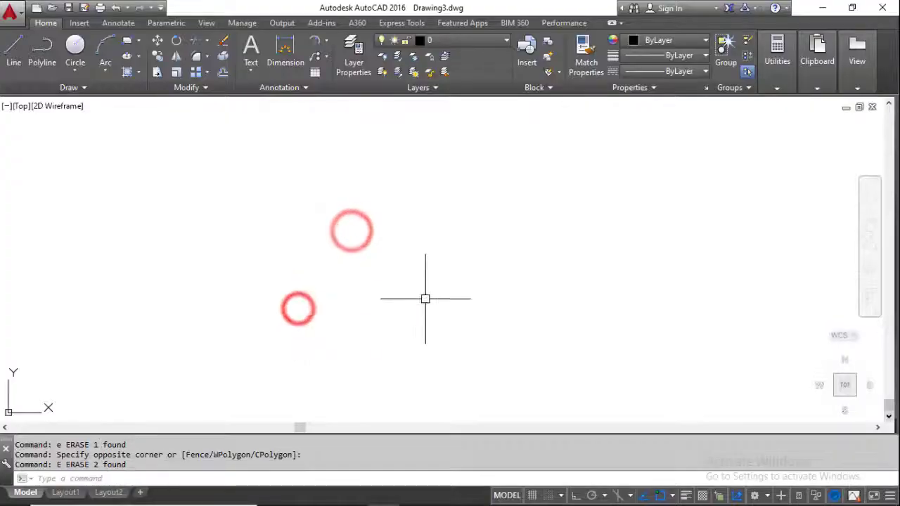
- Draw four connected slanted lines of 3 units each using dynamic input, and a fifth line back to the start point
type("l")
key("Return")
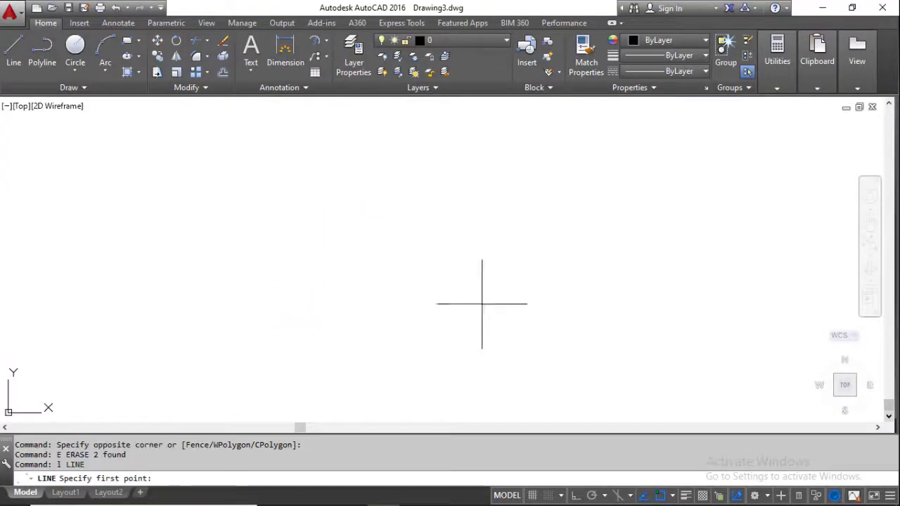
left_click(441, 327)
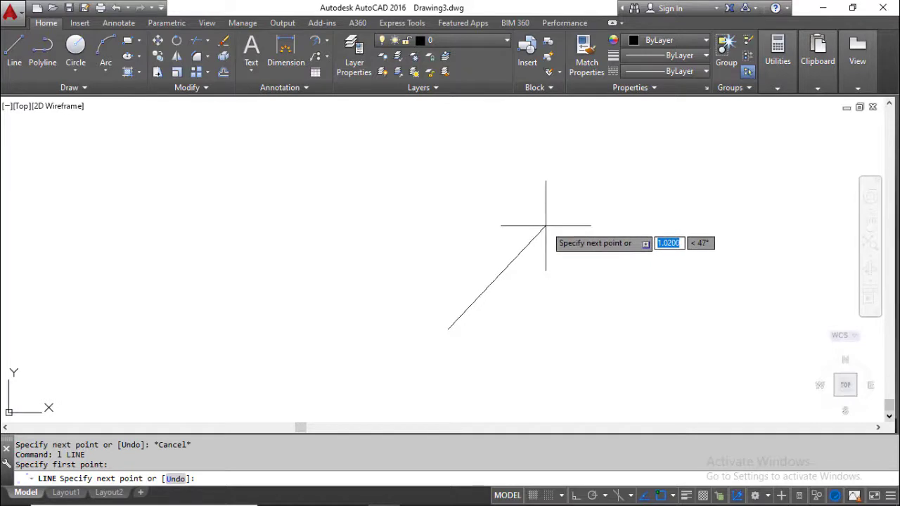
type("3")
key("Return")
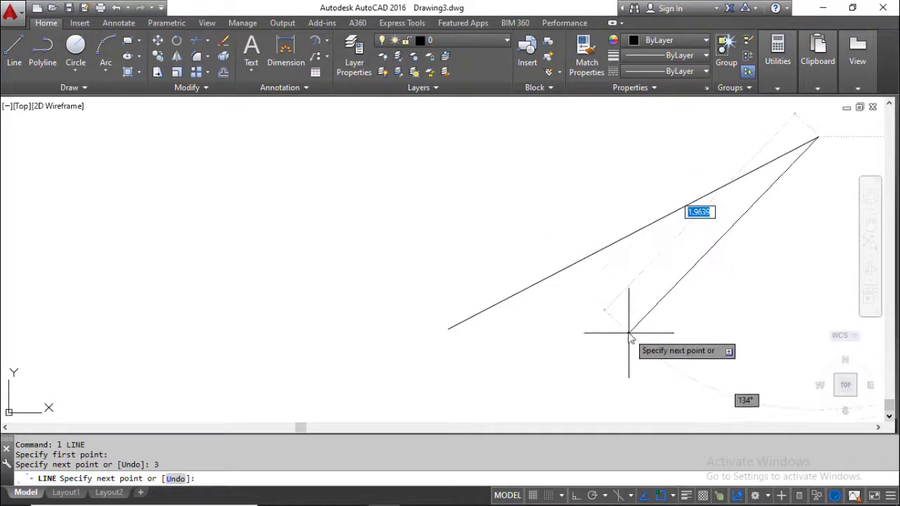
type("3")
key("Return")
type("3")
key("Return")
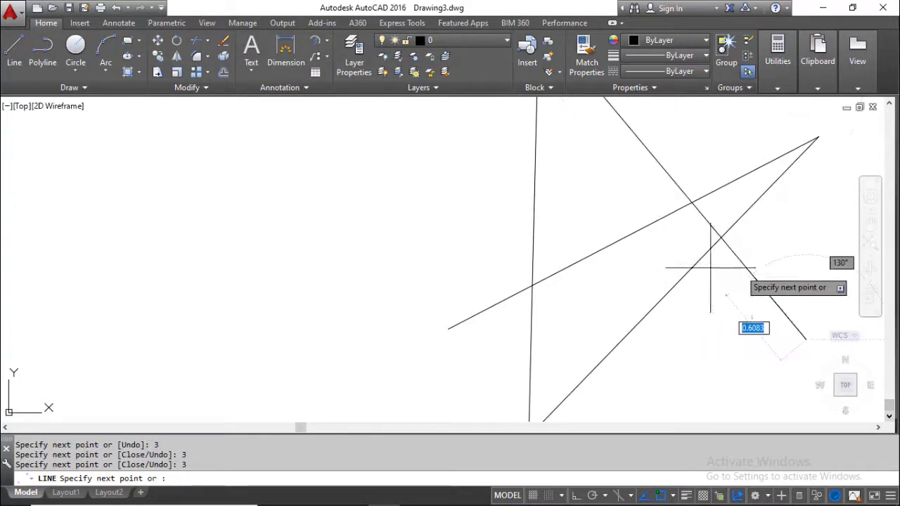
left_click(447, 328)
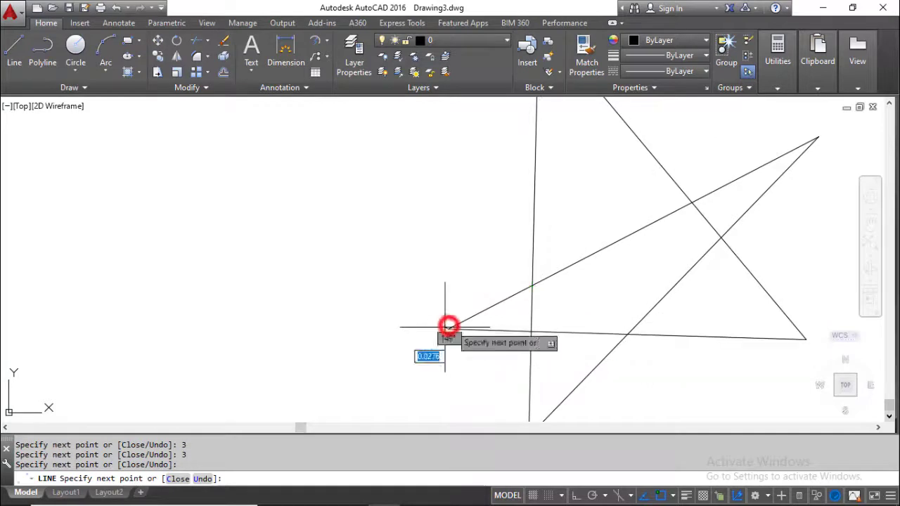
key("Escape")
- Erase all five lines of the closed crossing shape
scroll(572, 307, "down", 8)
left_click(616, 323)
left_click(497, 242)
type("E")
key("Return")
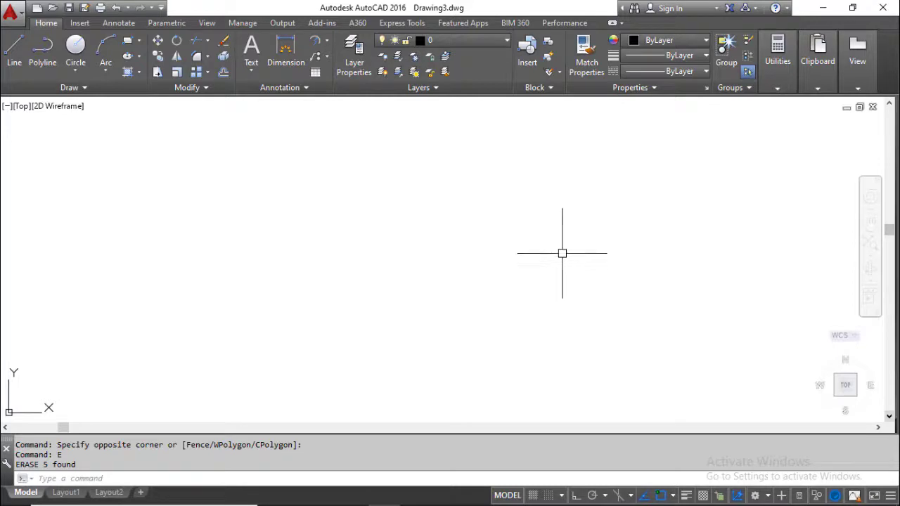
left_click(644, 265)
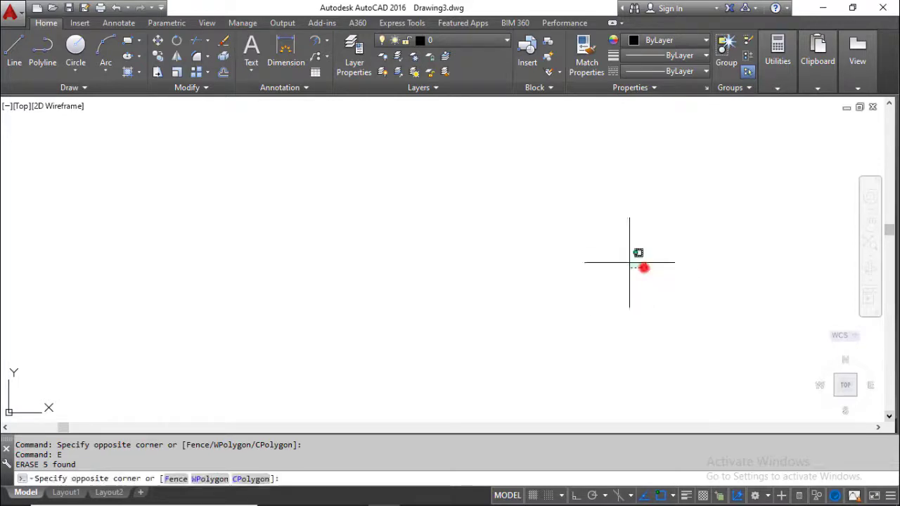
left_click(576, 199)
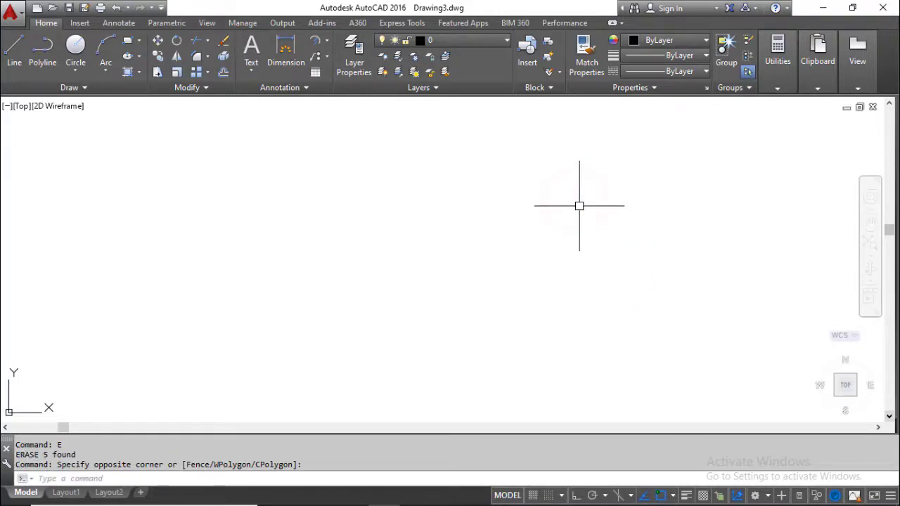